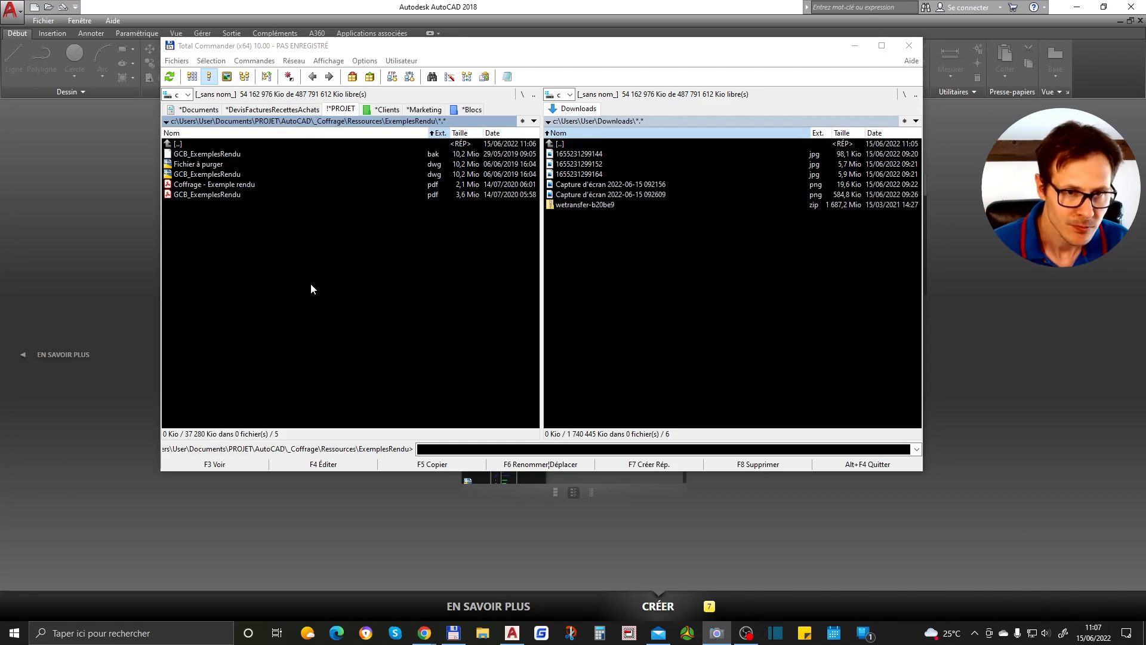
- Open the drawing "Fichier à purger.dwg" from the ExemplesRendu folder and dismiss the expression evaluation error
{"action": "left_click", "coordinate": [221, 165]}
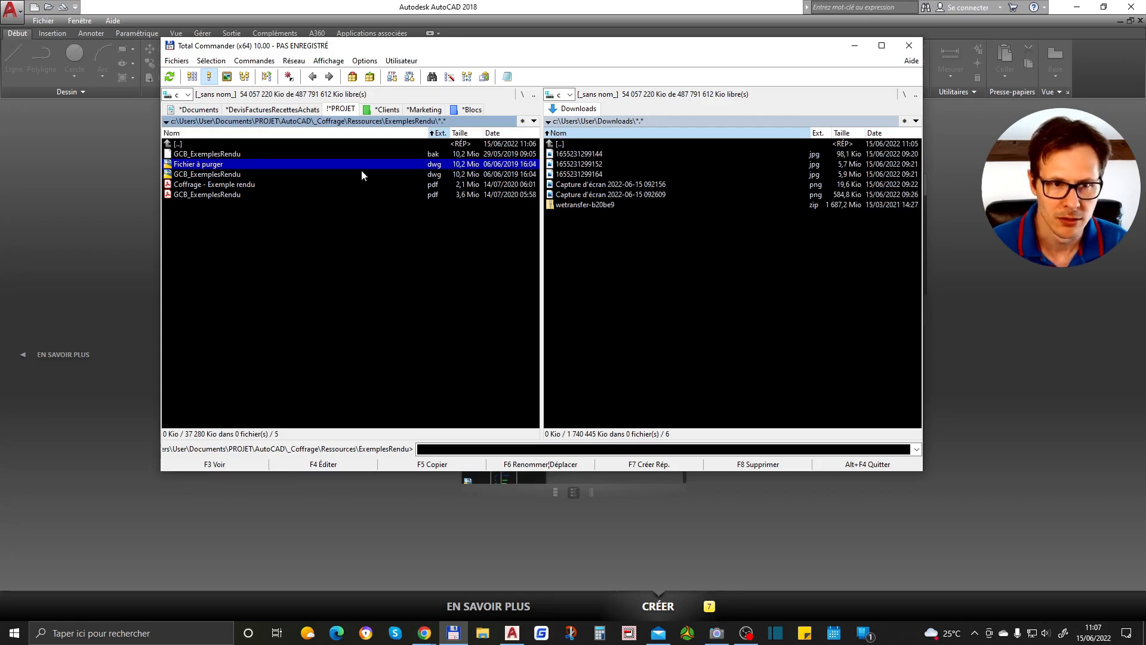
{"action": "double_click", "coordinate": [217, 170]}
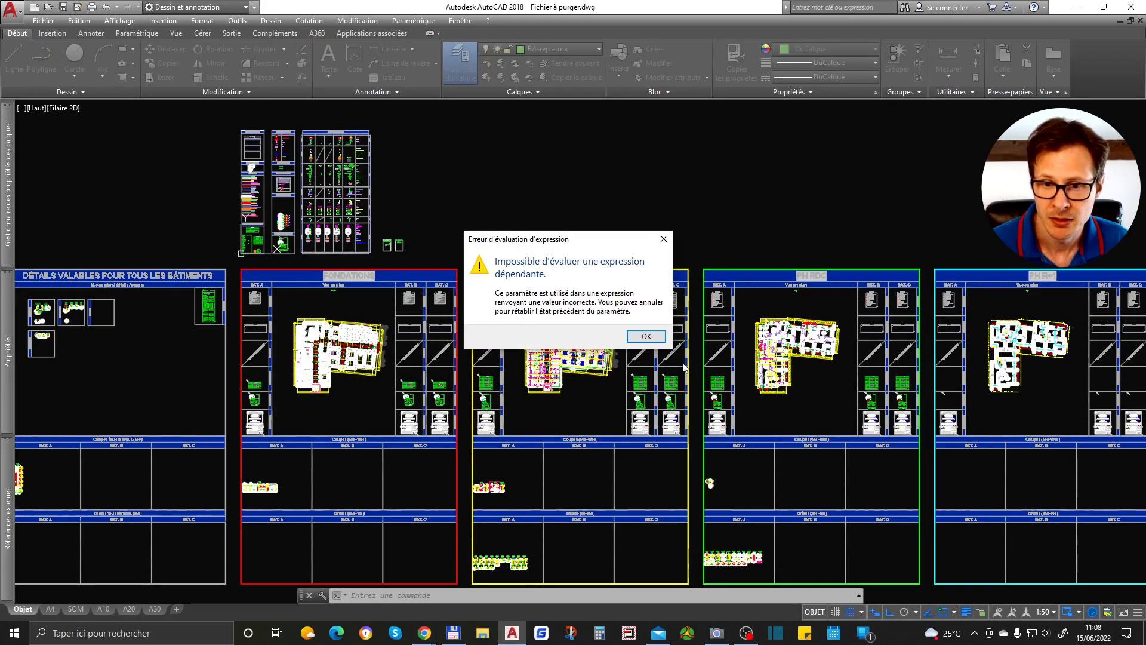
{"action": "left_click", "coordinate": [646, 335]}
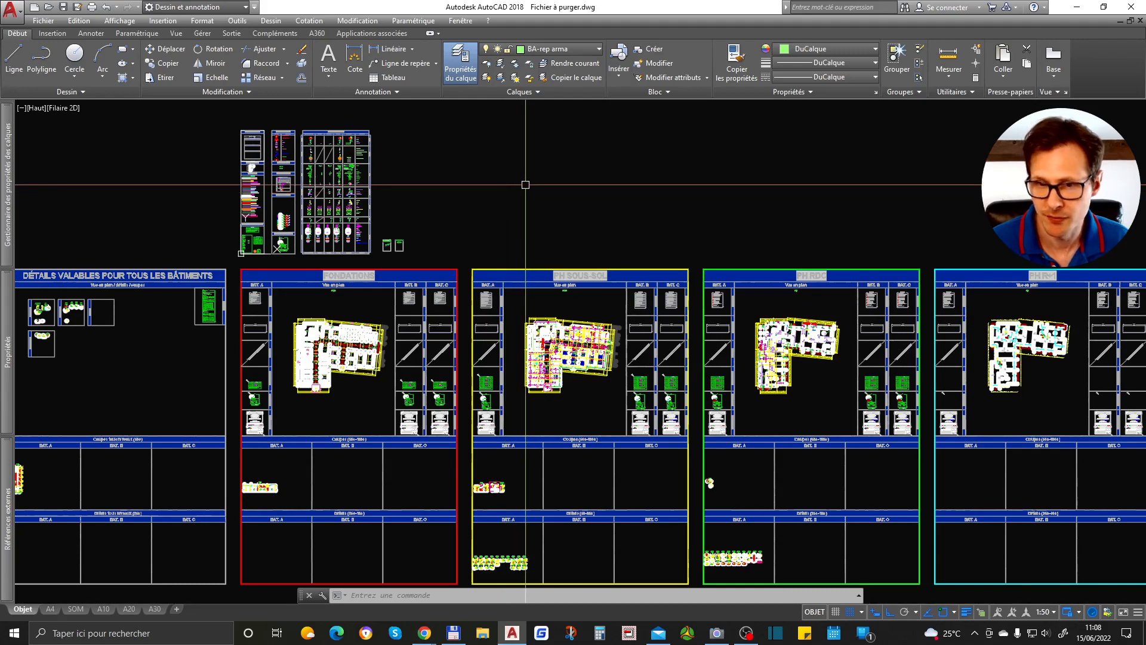
- Check the Purge dialog for unused named items in the drawing, and close it without purging
{"action": "type", "text": "PURGER"}
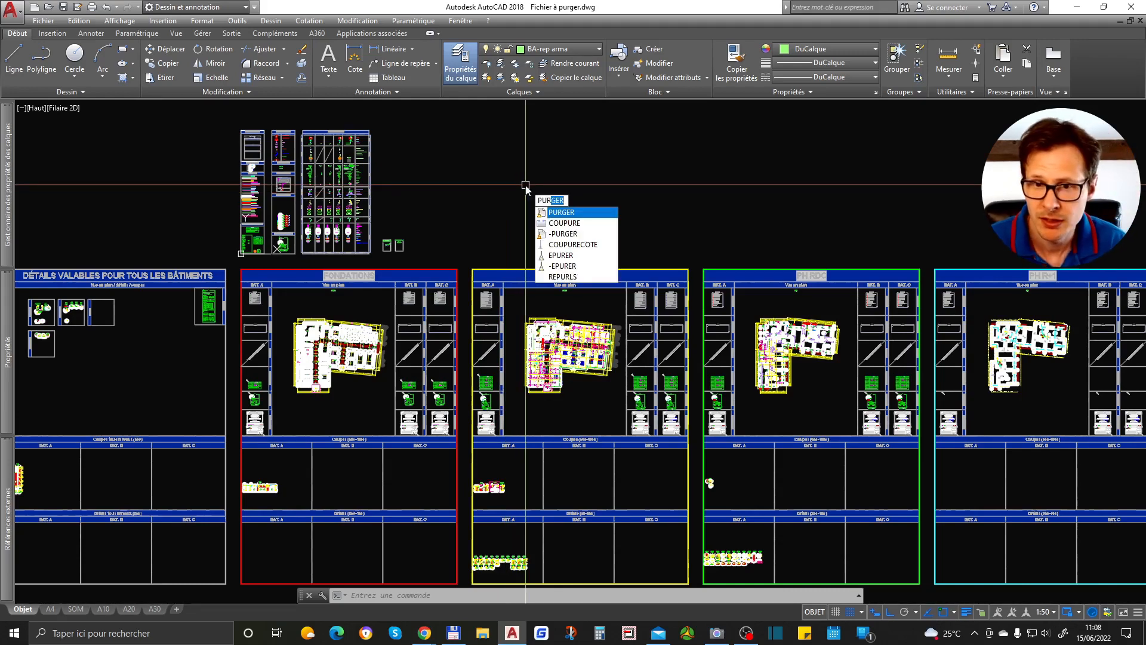
{"action": "key", "text": "Return"}
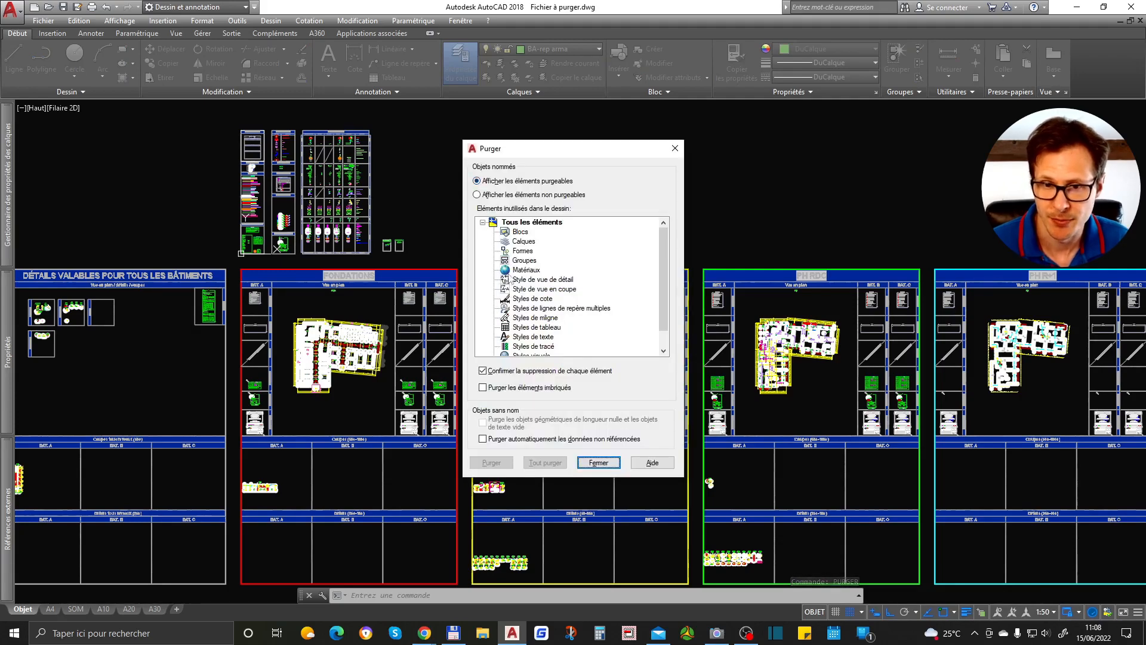
{"action": "left_click", "coordinate": [598, 463]}
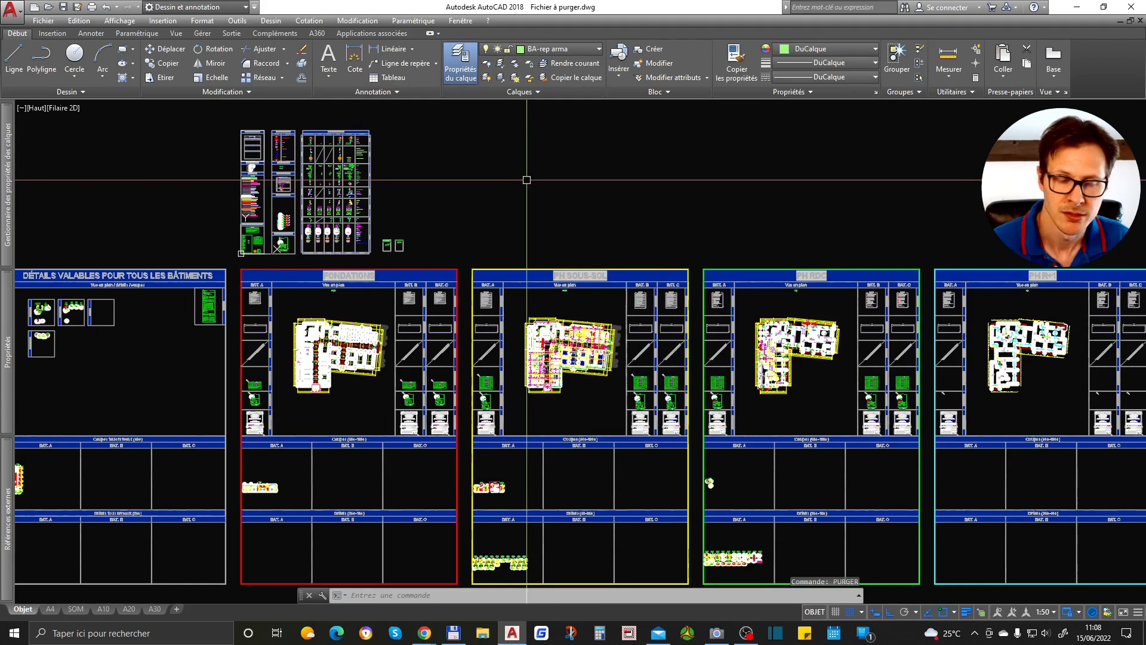
- Purge all unused registered applications (appsenReg) with the command-line version -PURGER, without verifying each name
{"action": "mouse_move", "coordinate": [302, 309]}
{"action": "middle_mouse_down"}
{"action": "mouse_move", "coordinate": [629, 217]}
{"action": "mouse_move", "coordinate": [483, 320]}
{"action": "middle_mouse_up"}
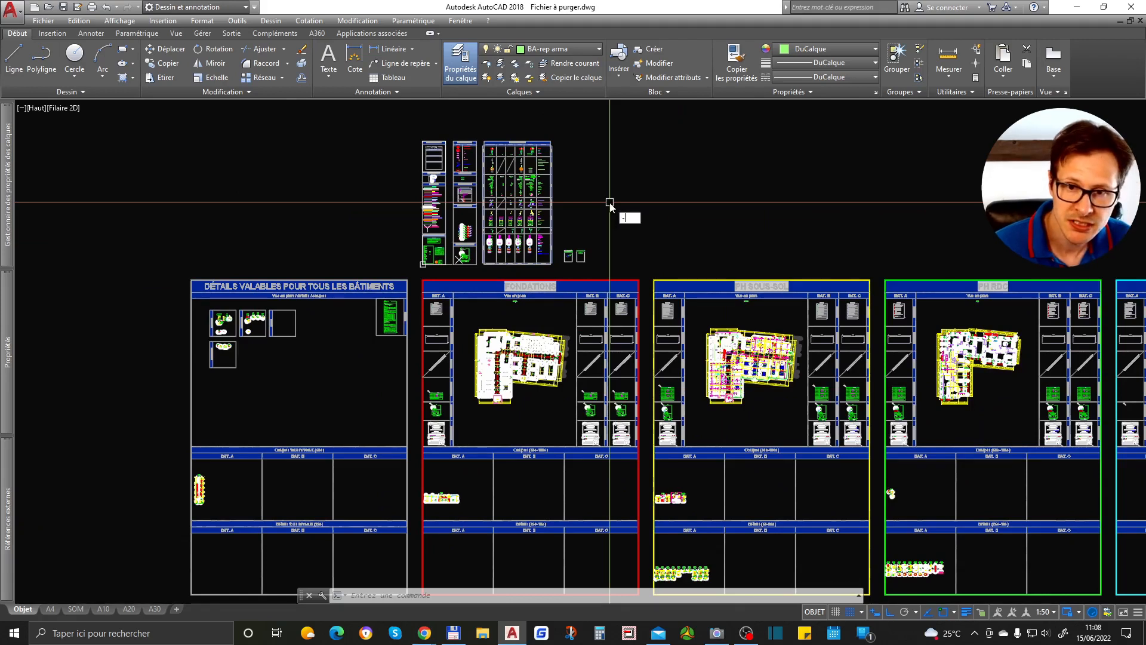
{"action": "type", "text": "PURGER"}
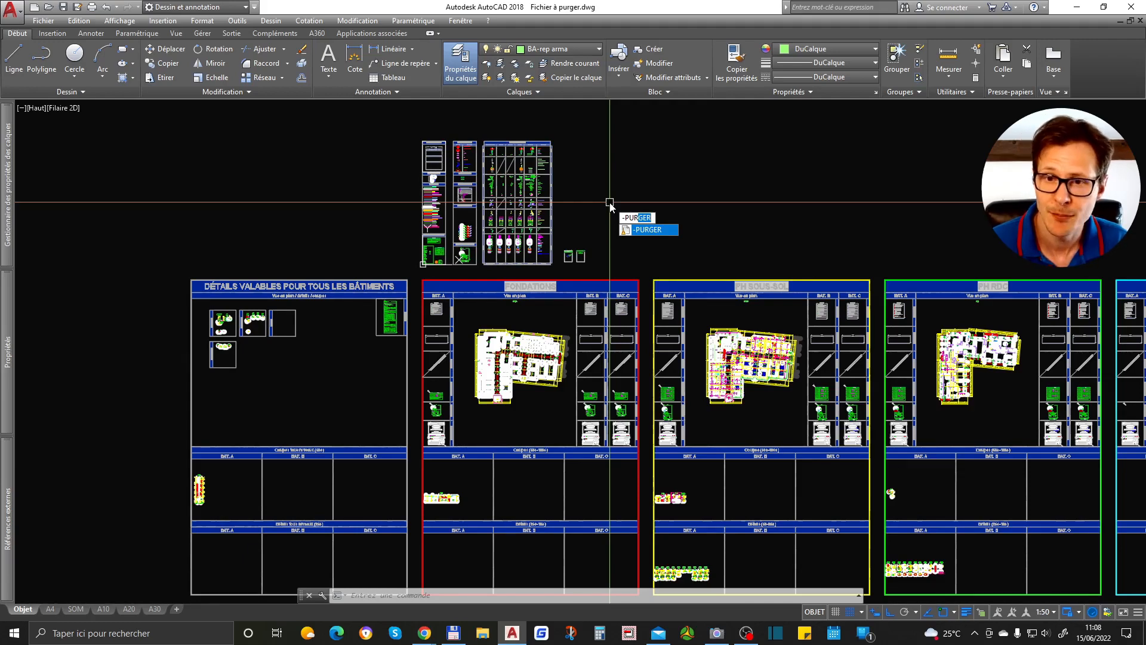
{"action": "key", "text": "Return"}
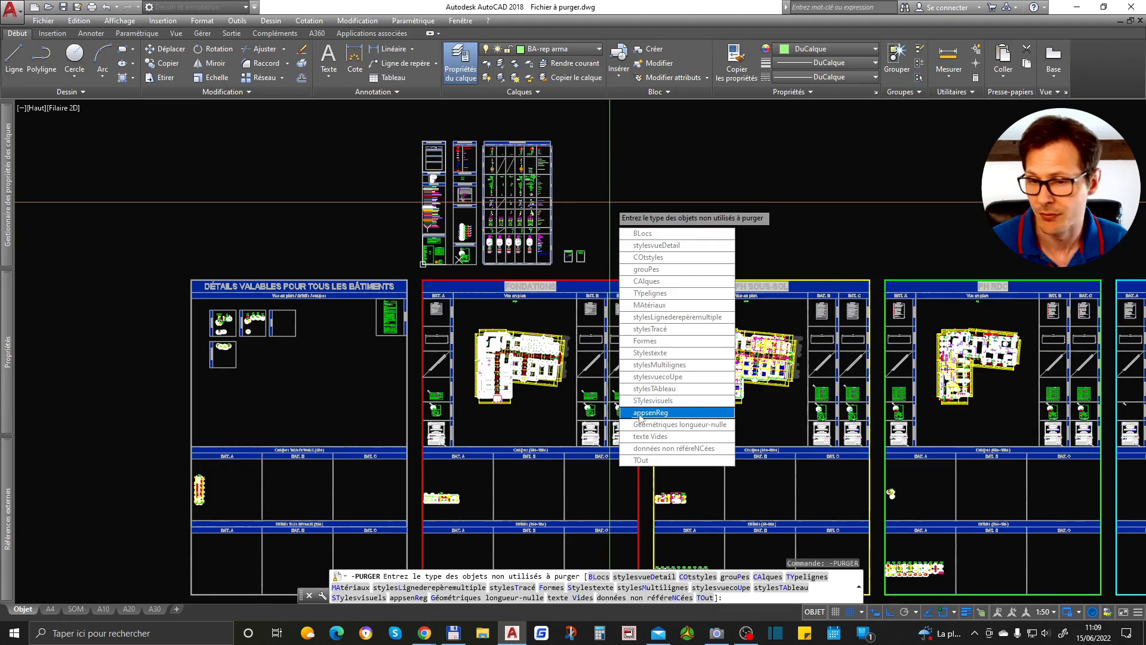
{"action": "left_click", "coordinate": [679, 414]}
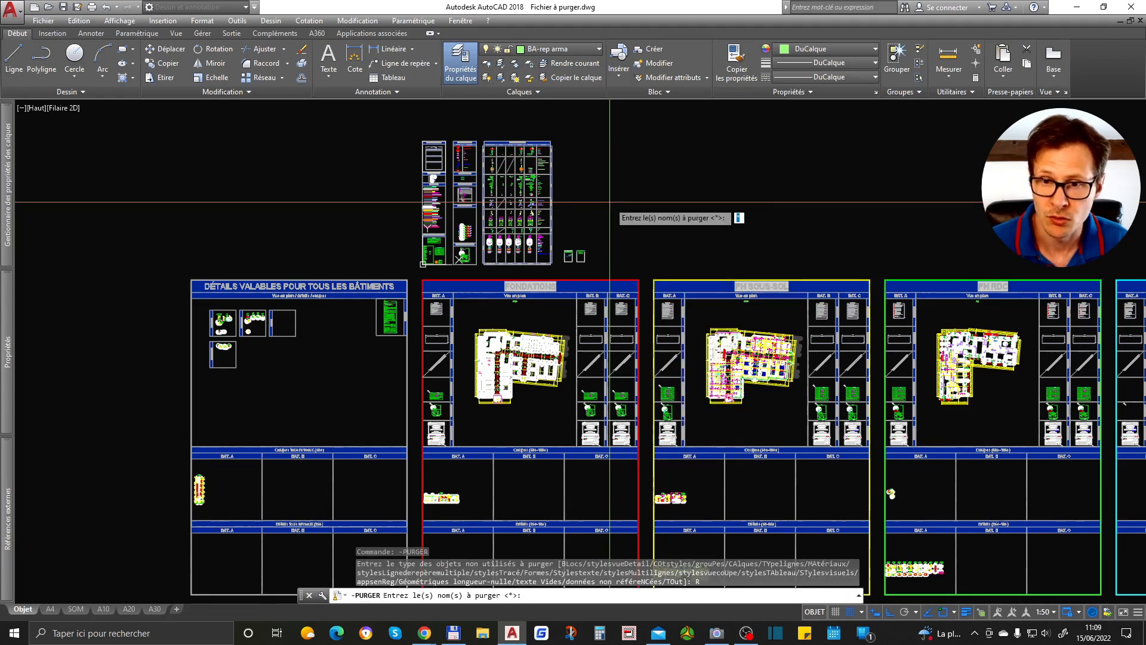
{"action": "key", "text": "Return"}
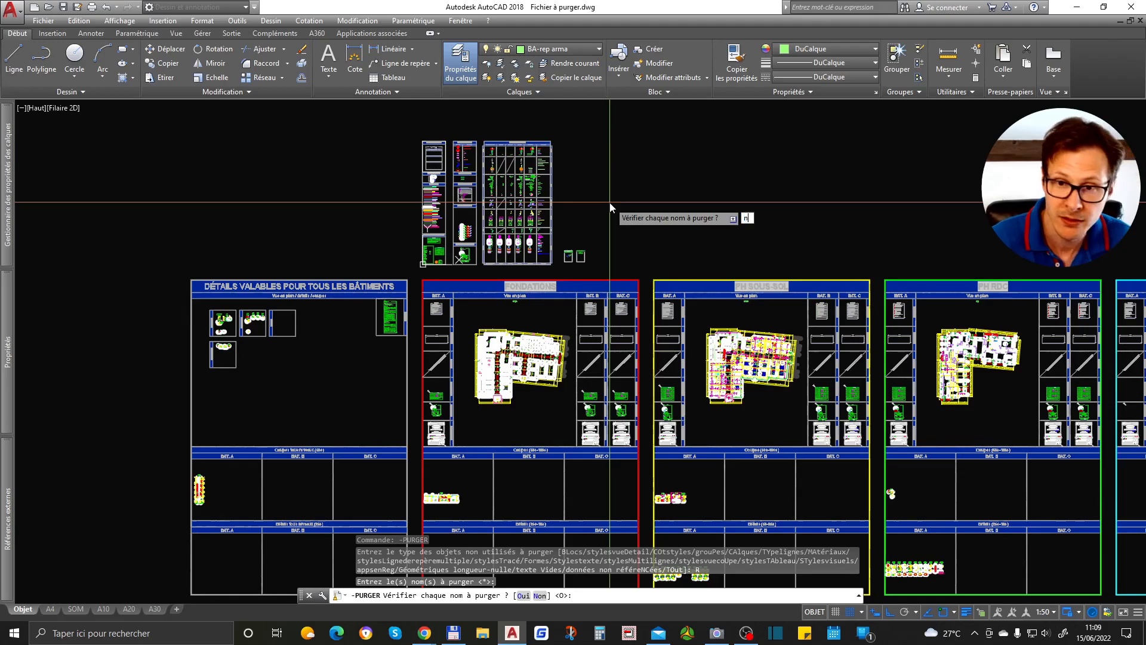
{"action": "key", "text": "Return"}
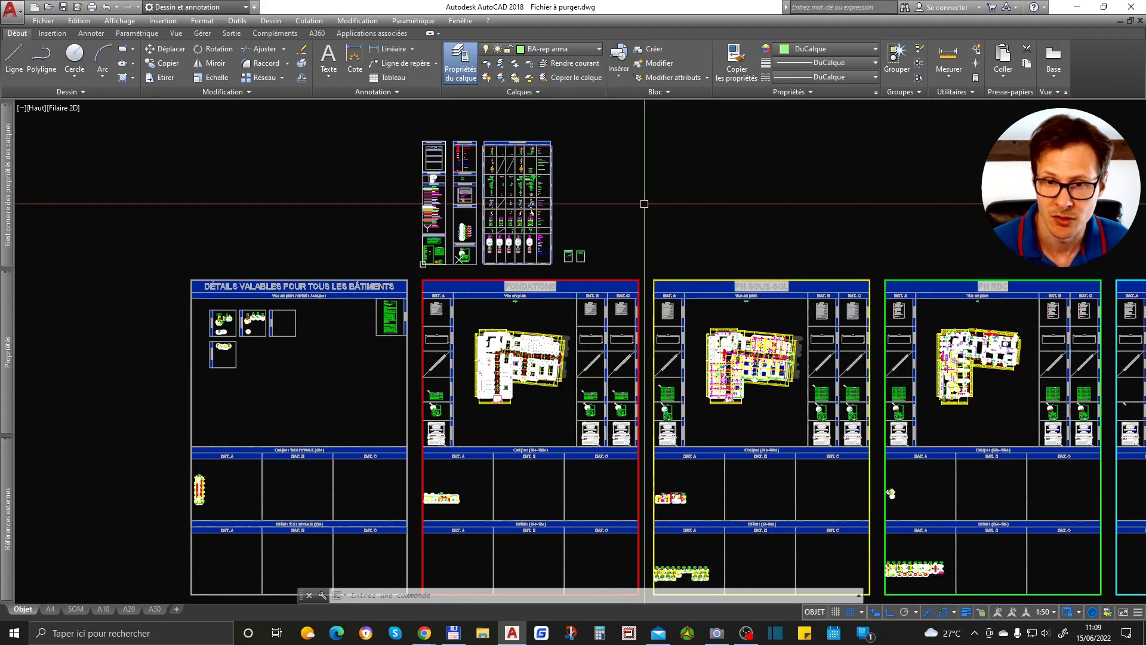
- Purge all unused blocks (BLocs) with -PURGER, accepting every name and declining verification of each one
{"action": "type", "text": "-PU"}
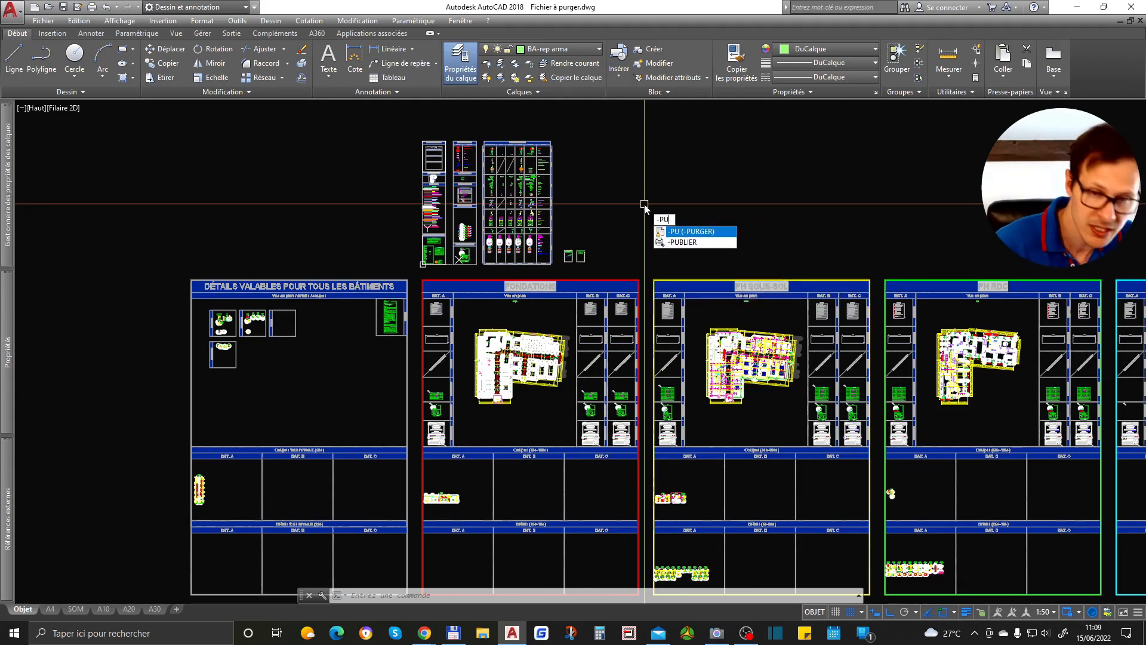
{"action": "key", "text": "Return"}
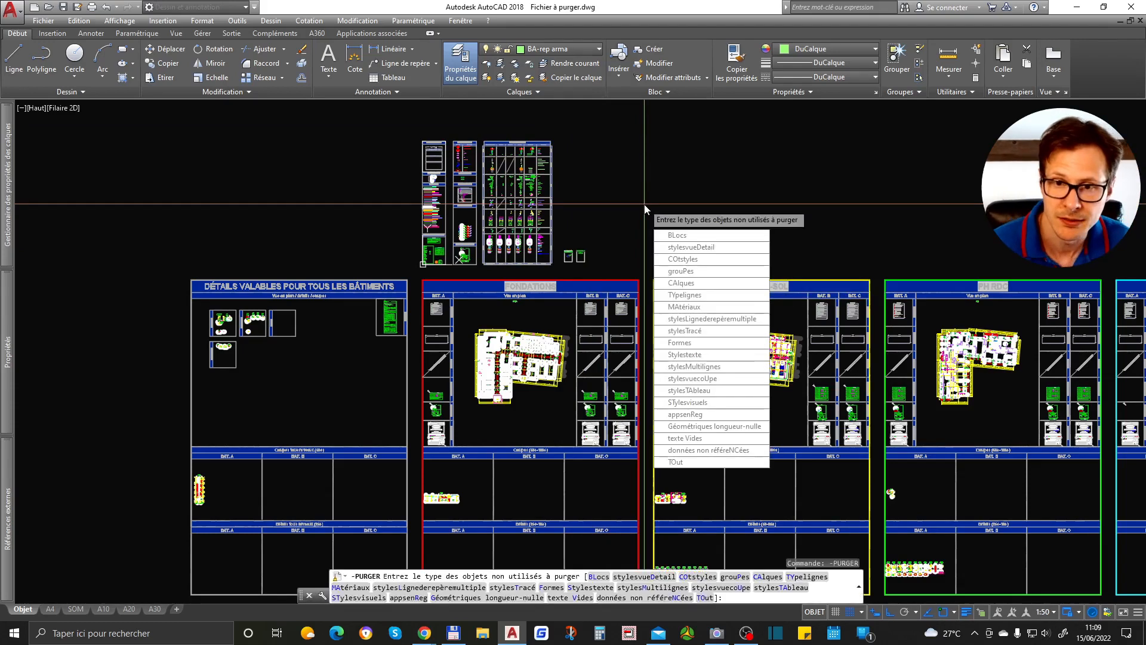
{"action": "left_click", "coordinate": [704, 239]}
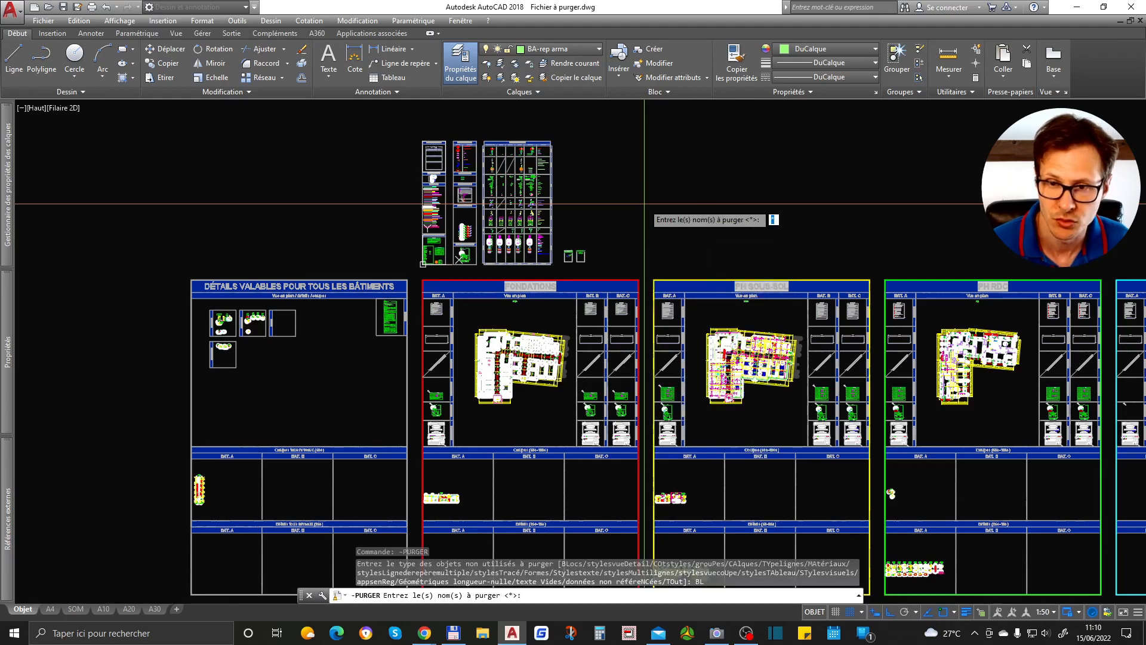
{"action": "key", "text": "Return"}
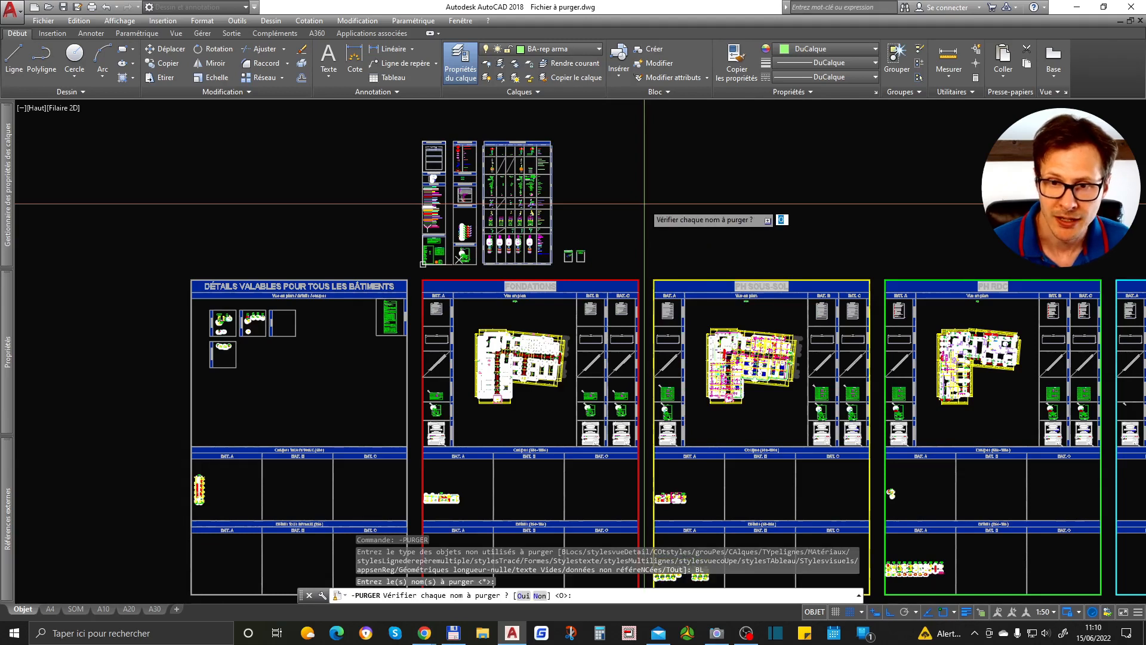
{"action": "type", "text": "n"}
{"action": "key", "text": "Return"}
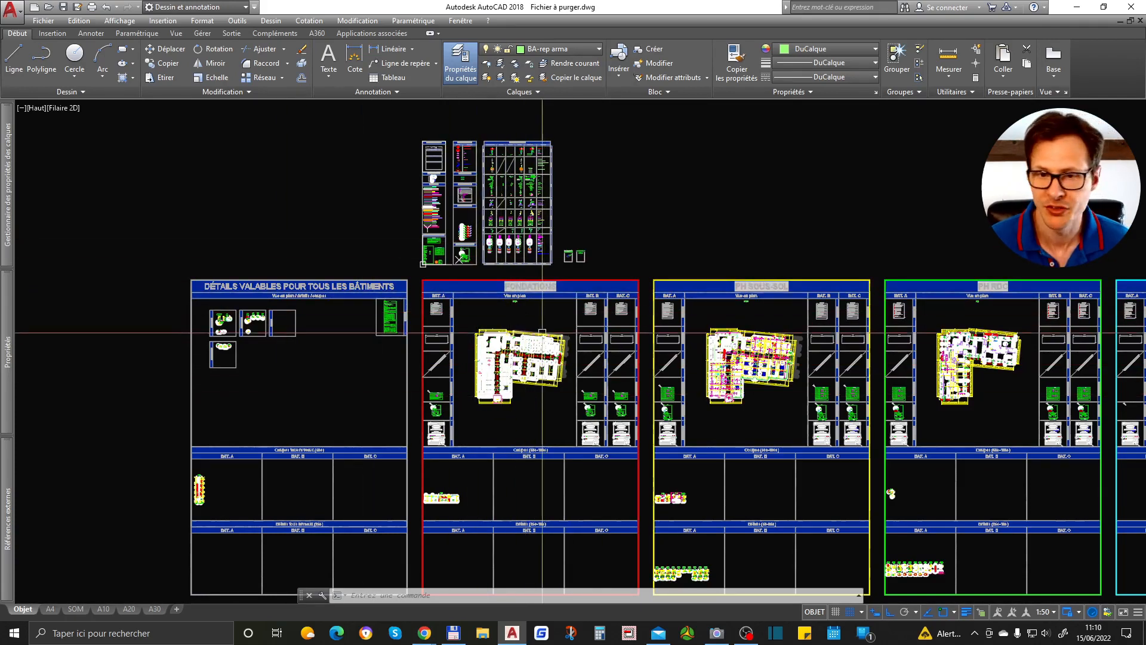
- Examine the dynamic door block in the OUTILS DESSIN table by selecting it to see its grips, and deselect it
{"action": "scroll", "coordinate": [494, 152], "scroll_direction": "up", "scroll_amount": 4}
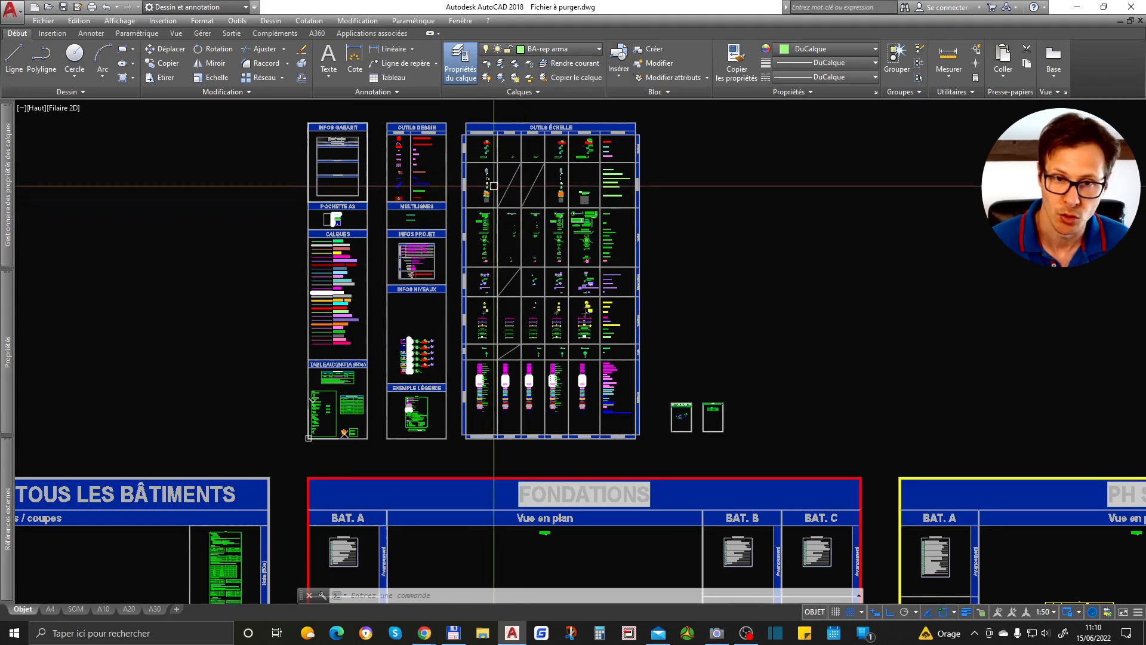
{"action": "scroll", "coordinate": [506, 145], "scroll_direction": "up", "scroll_amount": 6}
{"action": "middle_click_drag", "start_coordinate": [205, 190], "coordinate": [685, 326]}
{"action": "scroll", "coordinate": [530, 276], "scroll_direction": "up", "scroll_amount": 6}
{"action": "left_click", "coordinate": [659, 267]}
{"action": "left_click", "coordinate": [545, 360]}
{"action": "scroll", "coordinate": [607, 307], "scroll_direction": "up", "scroll_amount": 4}
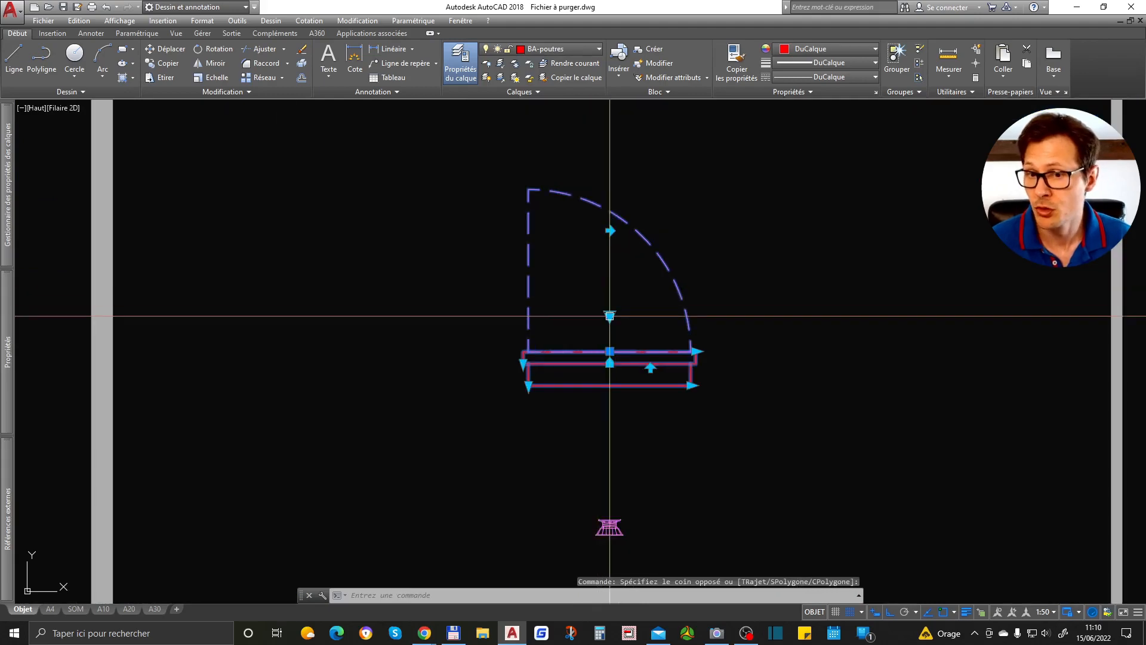
{"action": "left_click", "coordinate": [609, 316]}
{"action": "mouse_move", "coordinate": [673, 348]}
{"action": "key", "text": "Escape"}
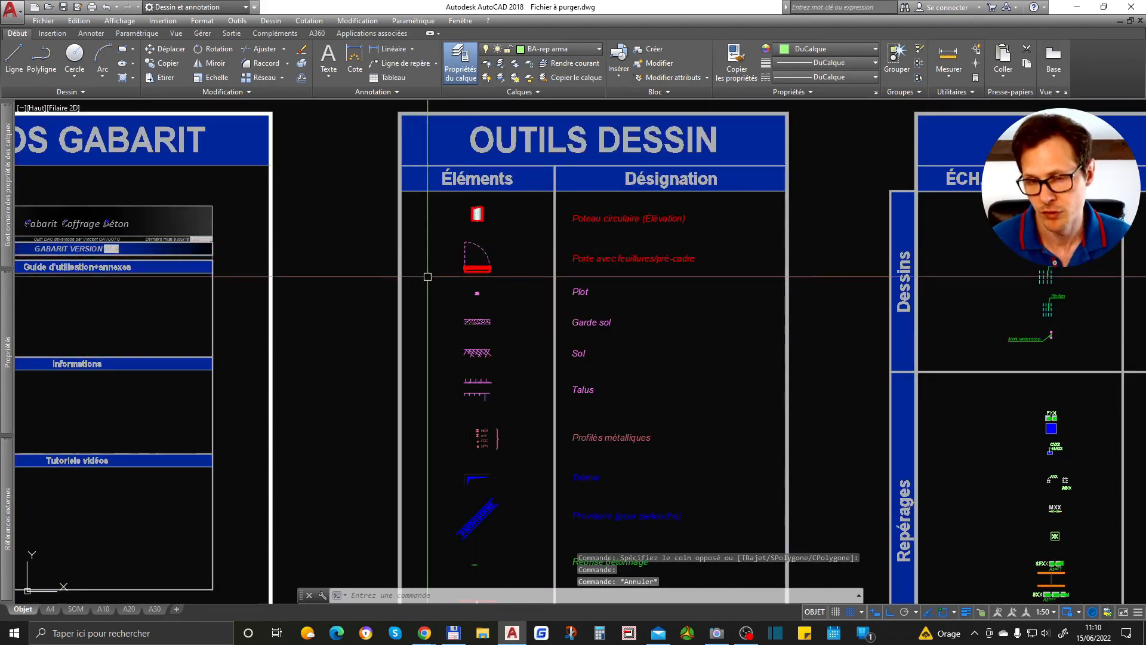
- Examine the blocks in the OUTILS ÉCHELLE table across the annotative, 1/10, 1/25, 1/50 and 1/100 scale columns
{"action": "scroll", "coordinate": [428, 276], "scroll_direction": "down", "scroll_amount": 5}
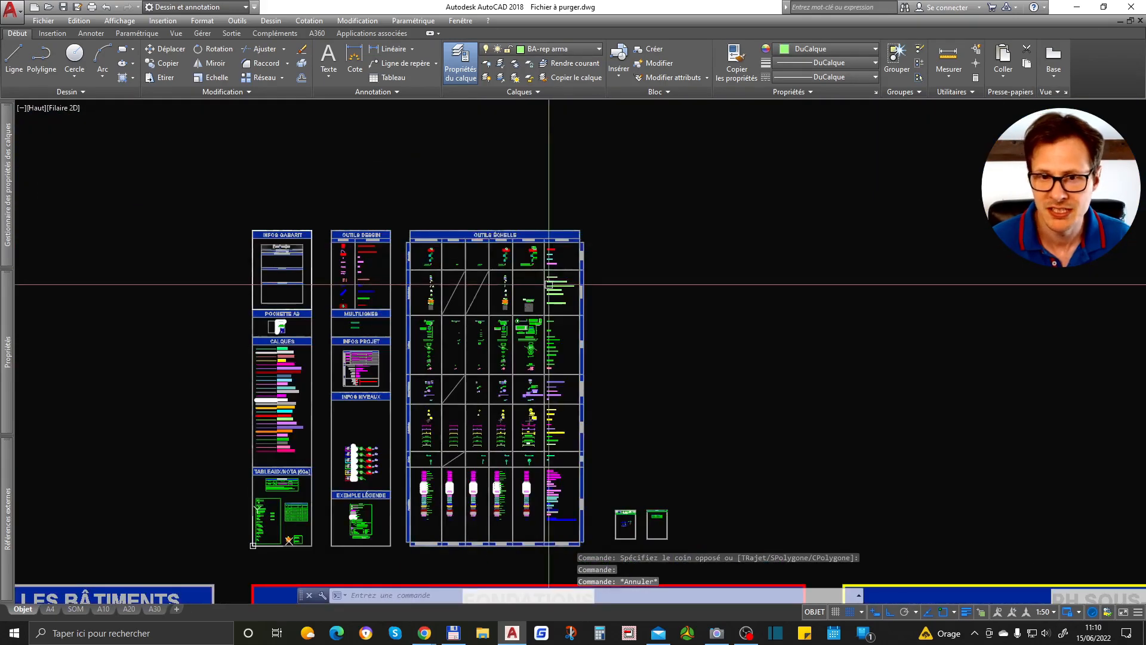
{"action": "key", "text": "Escape"}
{"action": "scroll", "coordinate": [318, 304], "scroll_direction": "up", "scroll_amount": 5}
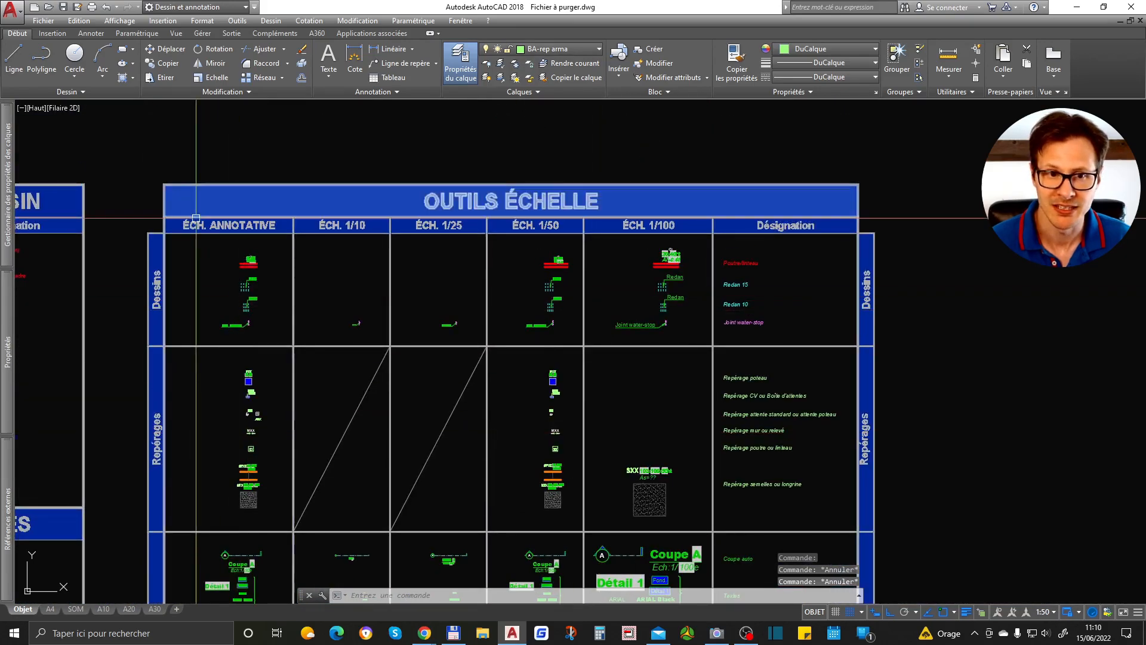
{"action": "middle_click_drag", "start_coordinate": [244, 258], "coordinate": [318, 273]}
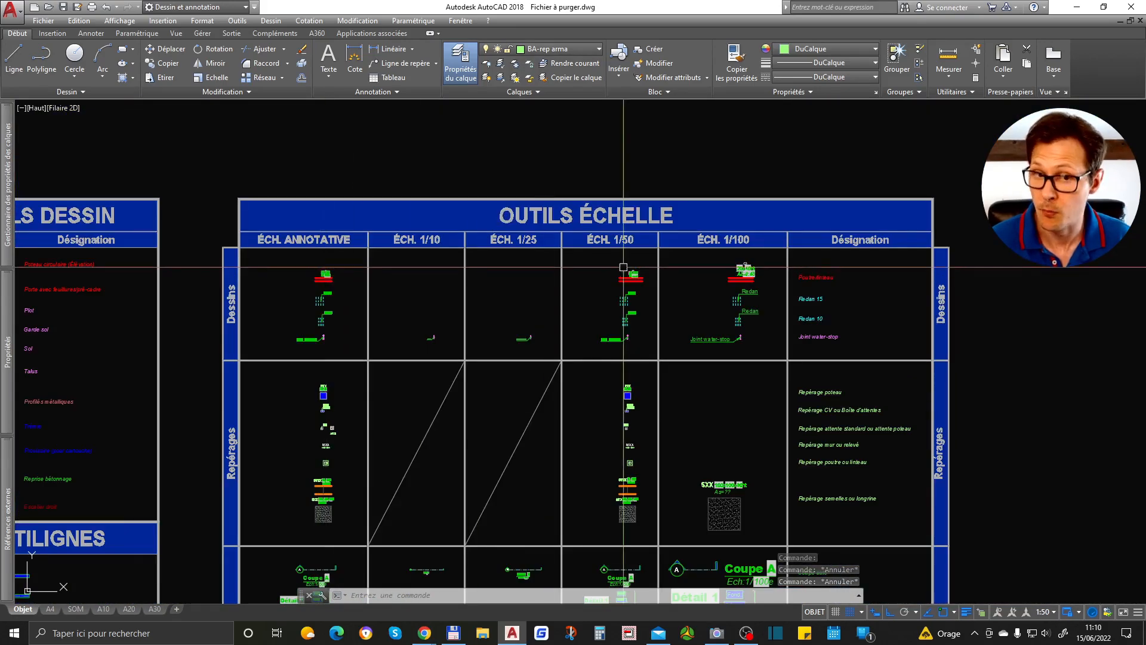
{"action": "scroll", "coordinate": [744, 232], "scroll_direction": "up", "scroll_amount": 4}
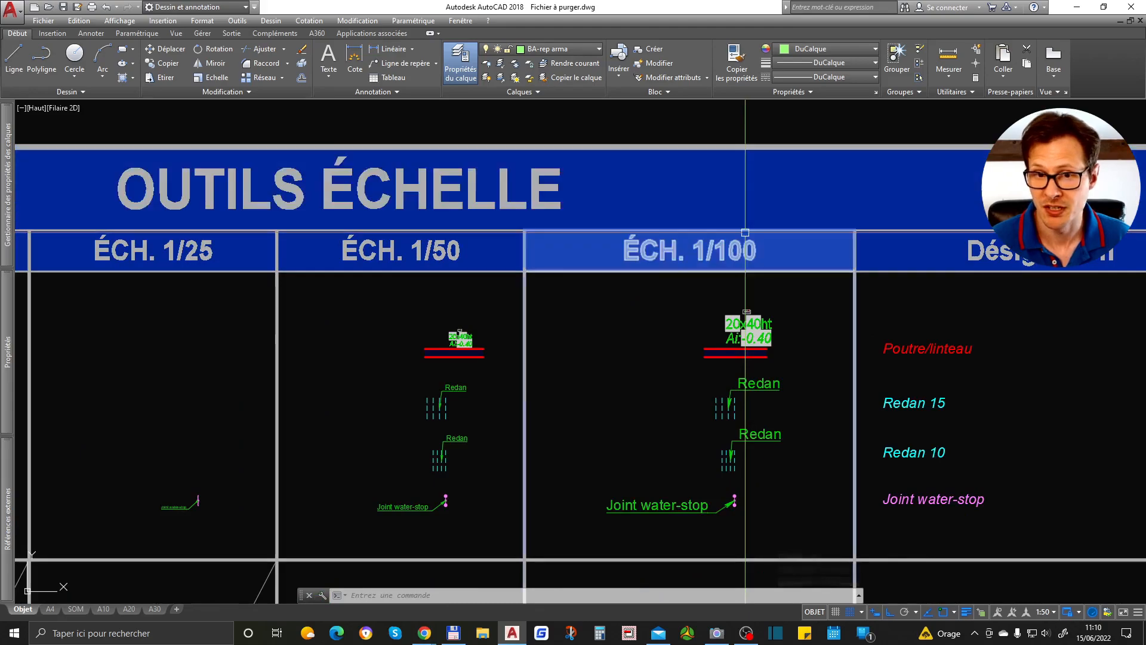
{"action": "scroll", "coordinate": [588, 245], "scroll_direction": "down", "scroll_amount": 6}
{"action": "scroll", "coordinate": [556, 249], "scroll_direction": "up", "scroll_amount": 4}
{"action": "scroll", "coordinate": [556, 249], "scroll_direction": "down", "scroll_amount": 6}
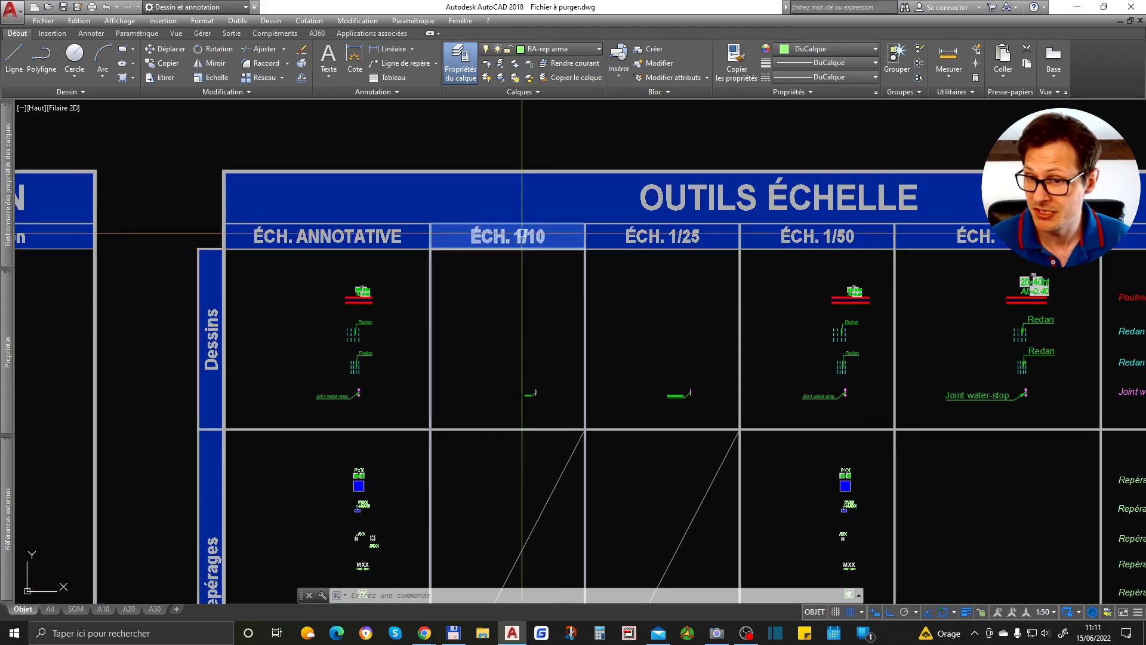
{"action": "scroll", "coordinate": [547, 148], "scroll_direction": "up", "scroll_amount": 8}
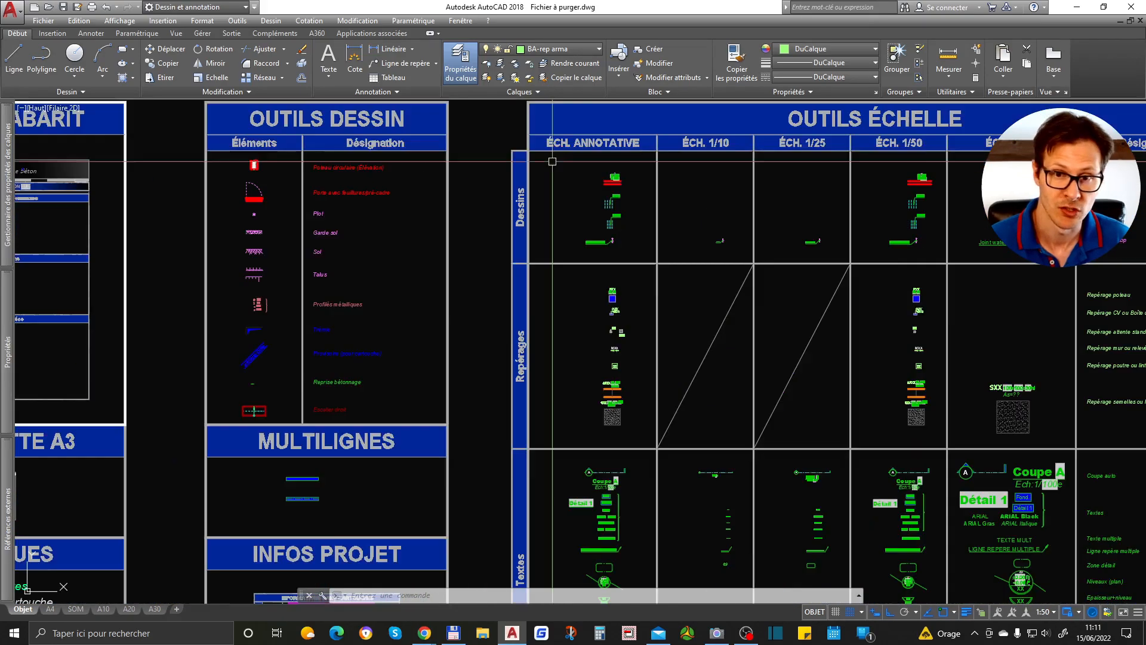
{"action": "scroll", "coordinate": [597, 221], "scroll_direction": "down", "scroll_amount": 5}
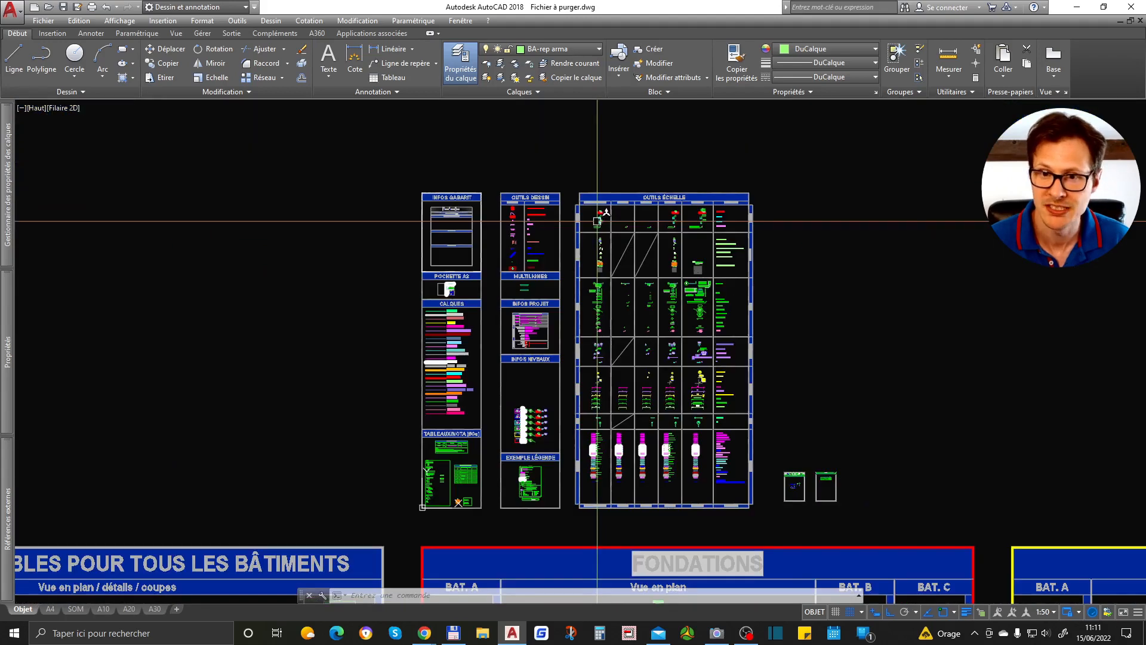
{"action": "scroll", "coordinate": [597, 478], "scroll_direction": "down", "scroll_amount": 2}
{"action": "scroll", "coordinate": [442, 225], "scroll_direction": "down", "scroll_amount": 3}
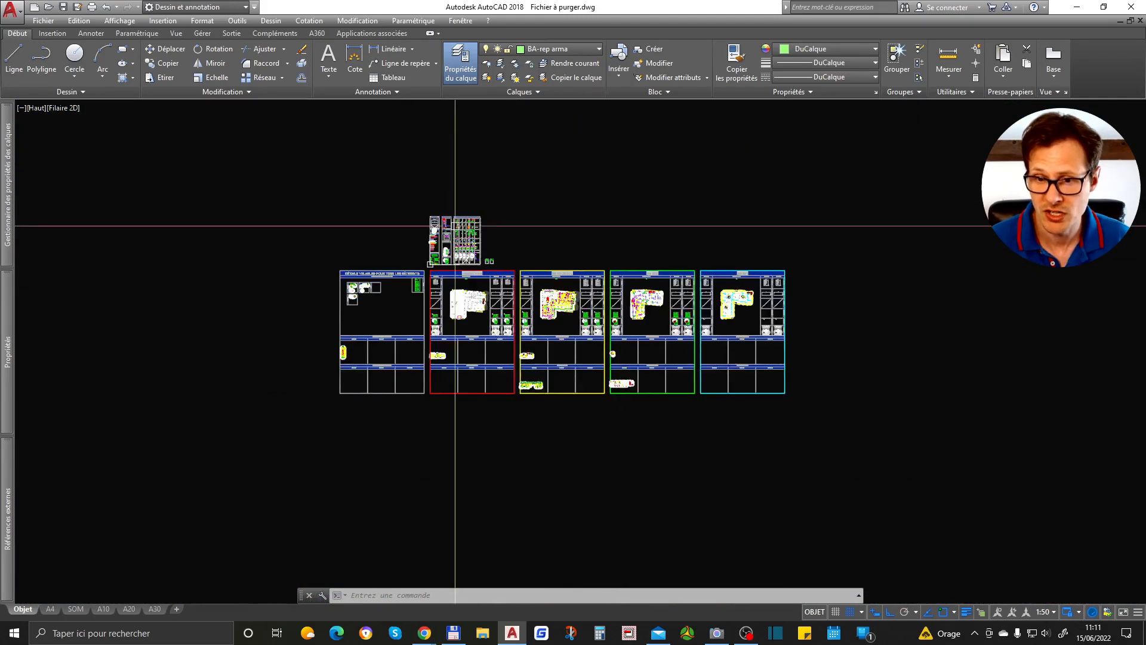
{"action": "scroll", "coordinate": [451, 224], "scroll_direction": "up", "scroll_amount": 4}
{"action": "left_click", "coordinate": [258, 162]}
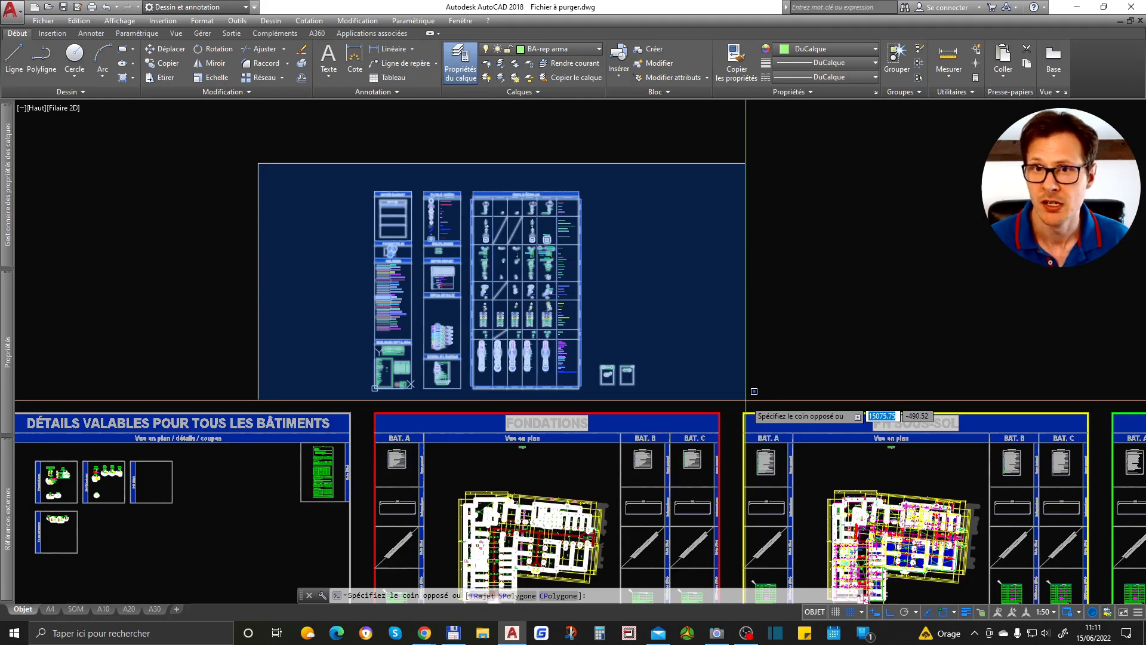
{"action": "key", "text": "Escape"}
{"action": "key", "text": "Escape"}
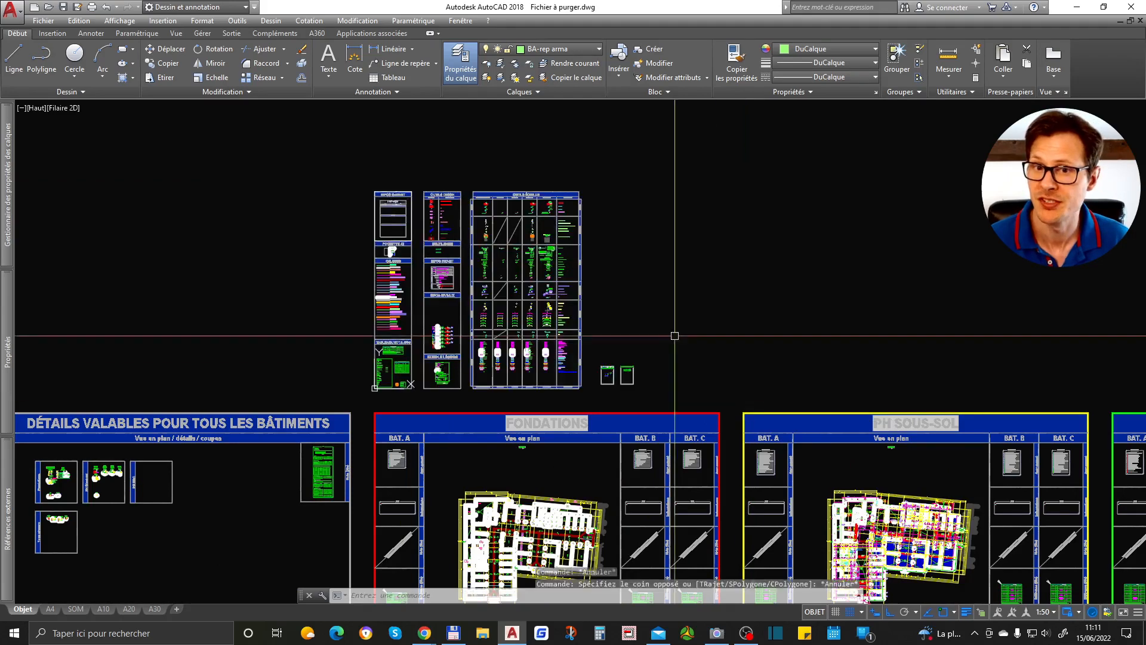
- Delete all the template tool tables above the building-level frames, including the two small sheets beside them
{"action": "scroll", "coordinate": [504, 257], "scroll_direction": "up", "scroll_amount": 5}
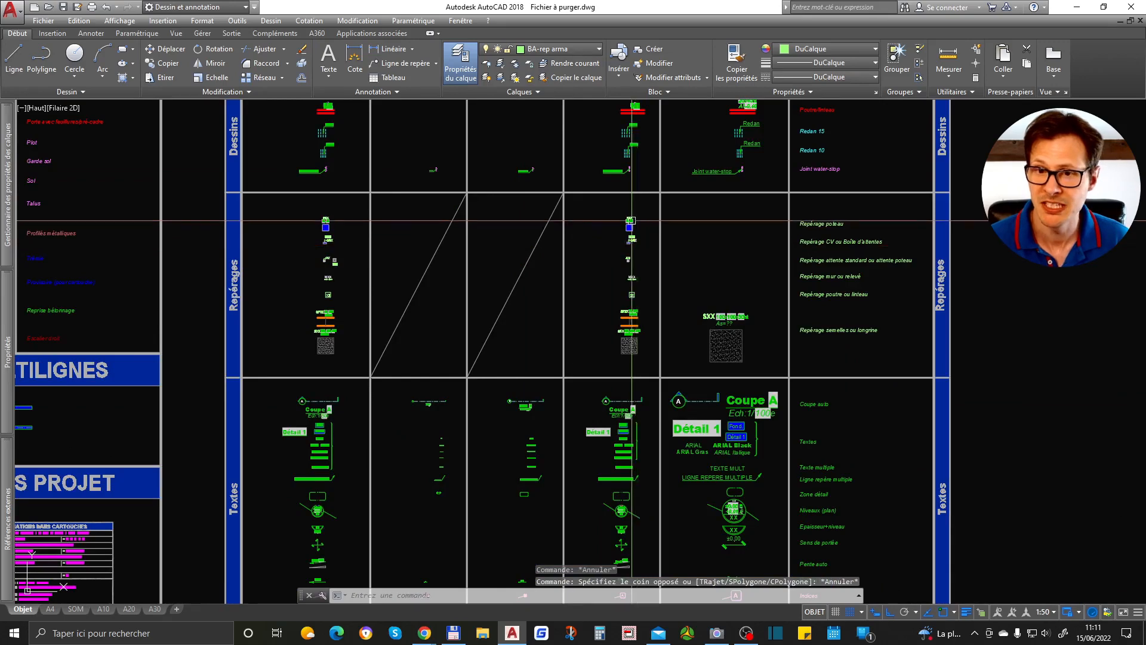
{"action": "scroll", "coordinate": [629, 221], "scroll_direction": "up", "scroll_amount": 3}
{"action": "scroll", "coordinate": [620, 301], "scroll_direction": "down", "scroll_amount": 5}
{"action": "scroll", "coordinate": [631, 311], "scroll_direction": "down", "scroll_amount": 2}
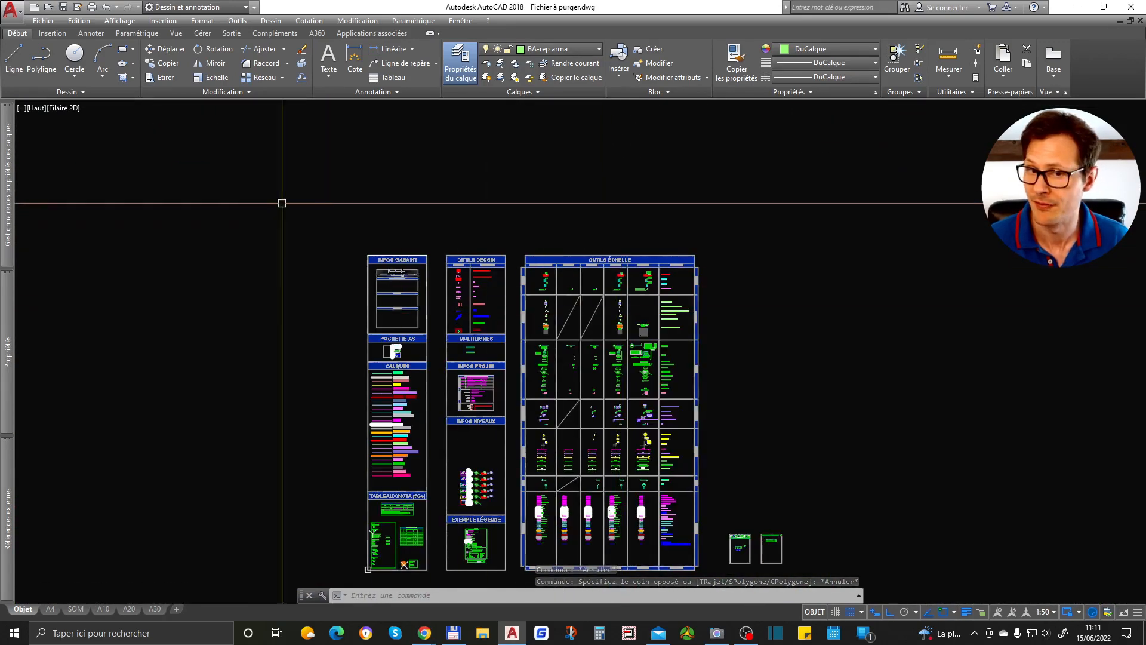
{"action": "left_click", "coordinate": [270, 203]}
{"action": "scroll", "coordinate": [525, 255], "scroll_direction": "down", "scroll_amount": 4}
{"action": "key", "text": "Escape"}
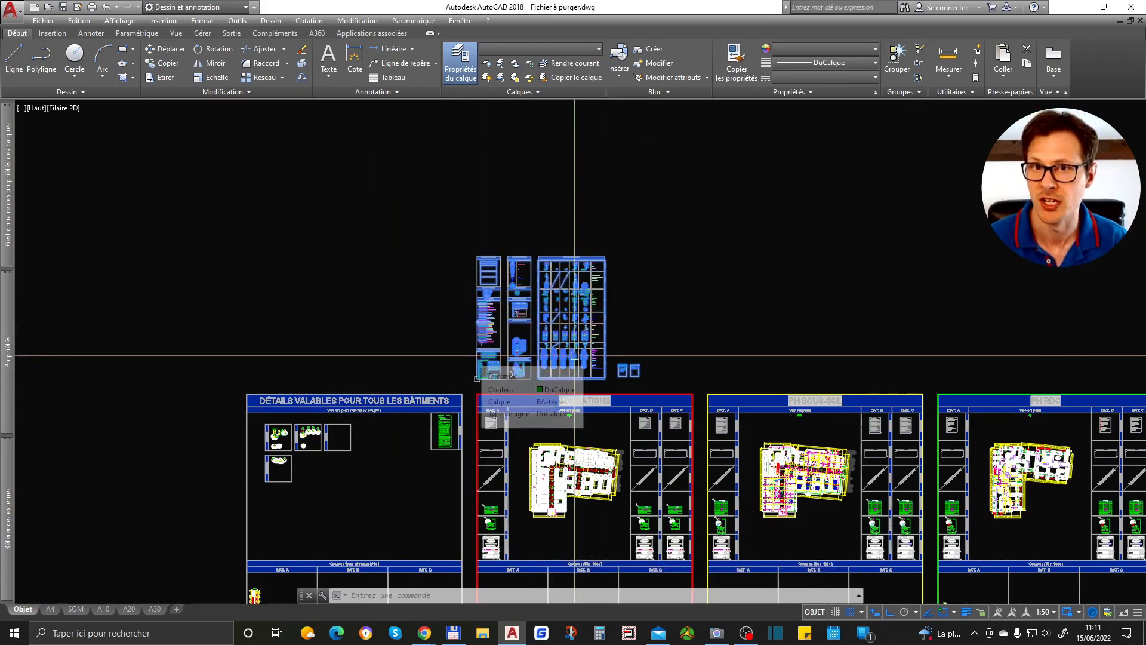
{"action": "key", "text": "Delete"}
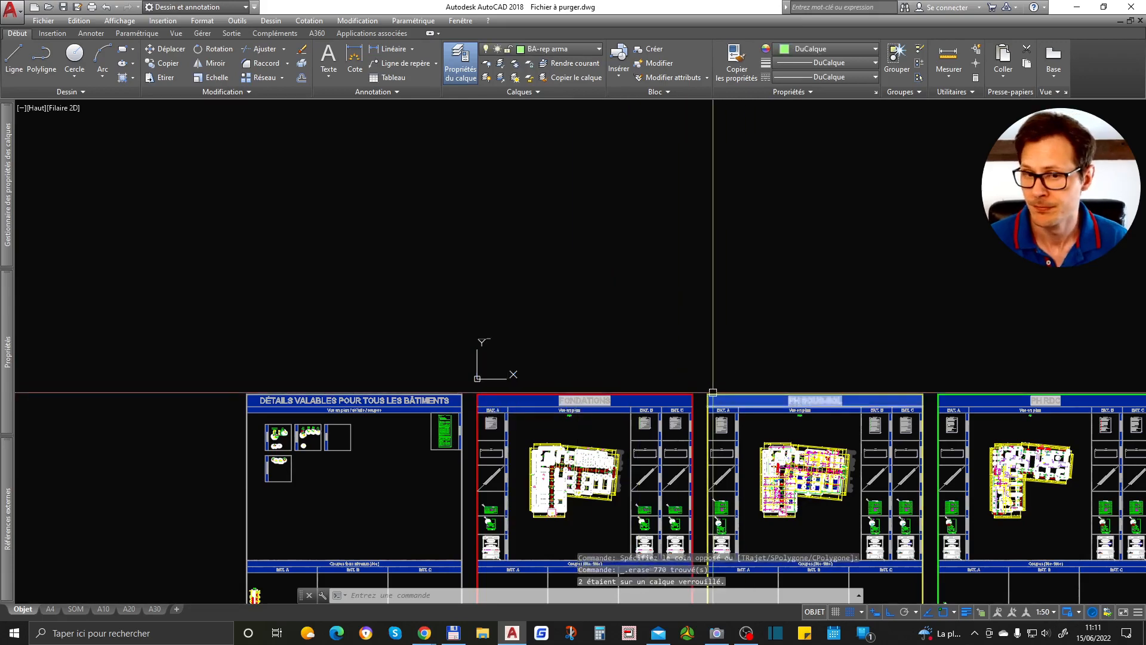
{"action": "mouse_move", "coordinate": [641, 413]}
{"action": "middle_mouse_down"}
{"action": "mouse_move", "coordinate": [619, 318]}
{"action": "mouse_move", "coordinate": [481, 240]}
{"action": "middle_mouse_up"}
{"action": "type", "text": "pu"}
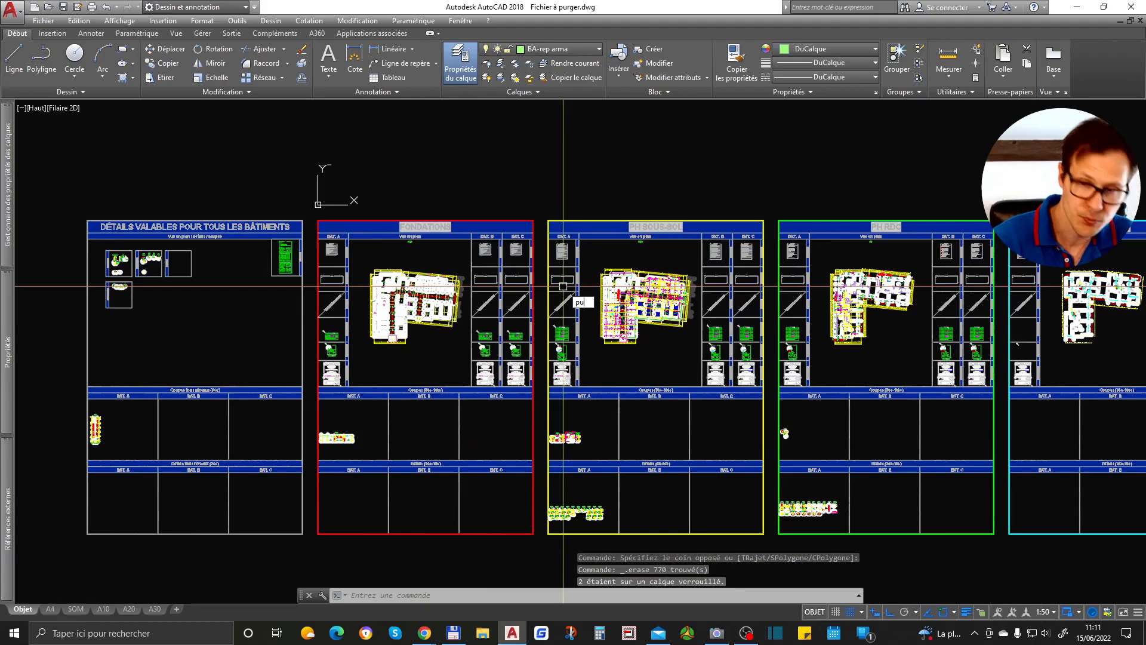
{"action": "key", "text": "Escape"}
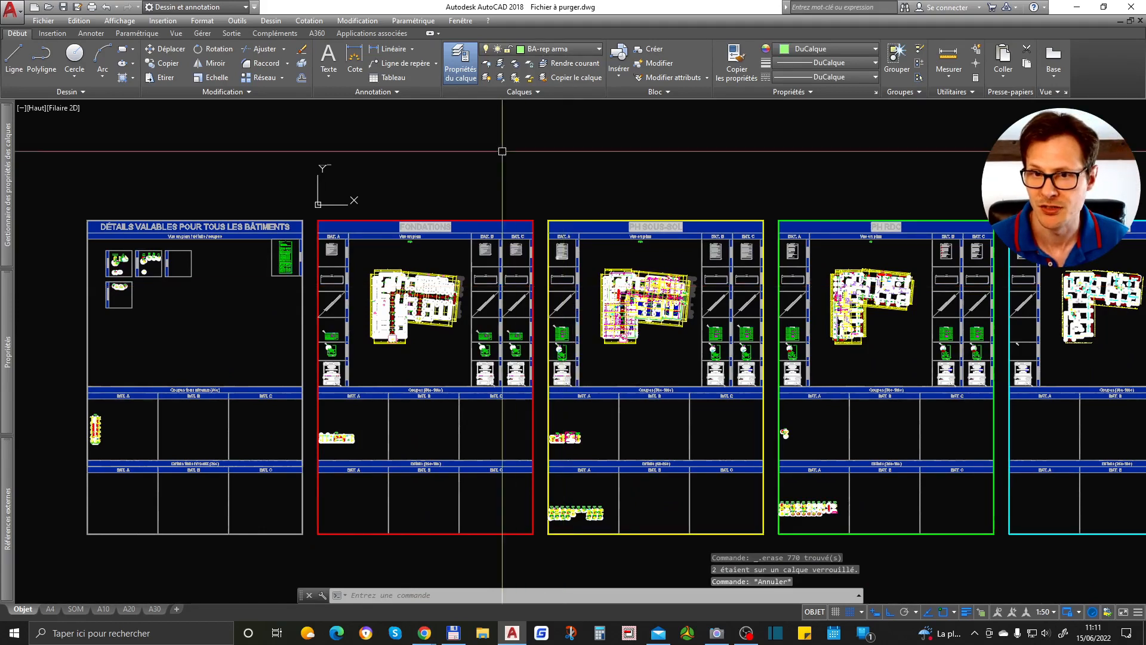
- Browse the names of the blocks available in the Insert dialog, and cancel without inserting any
{"action": "type", "text": "i"}
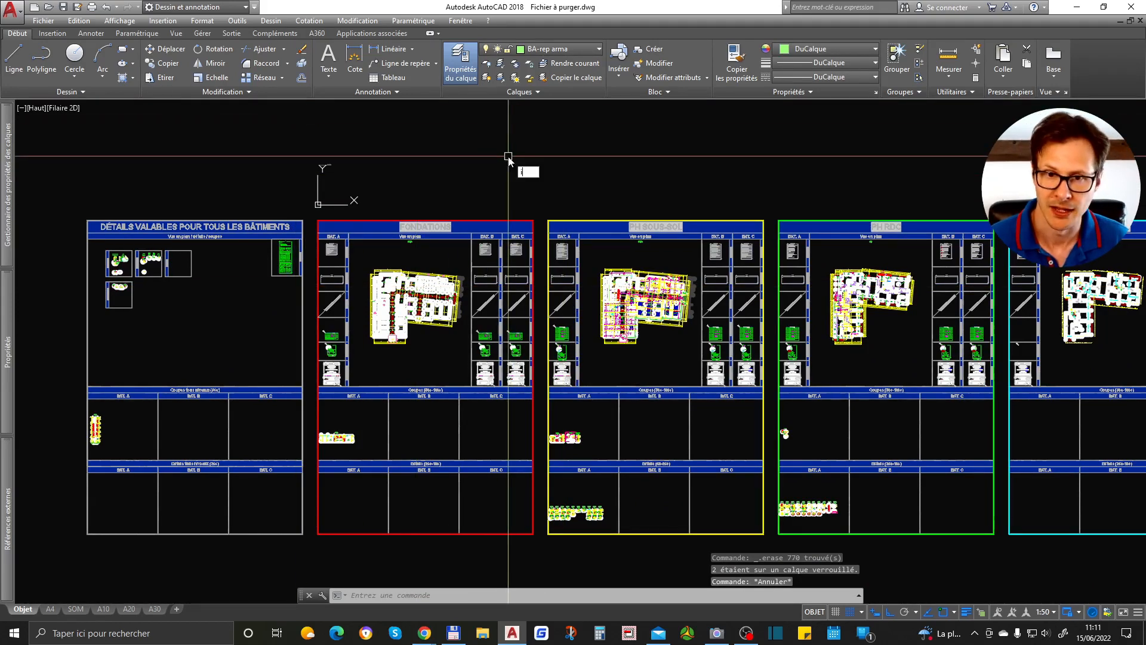
{"action": "key", "text": "Return"}
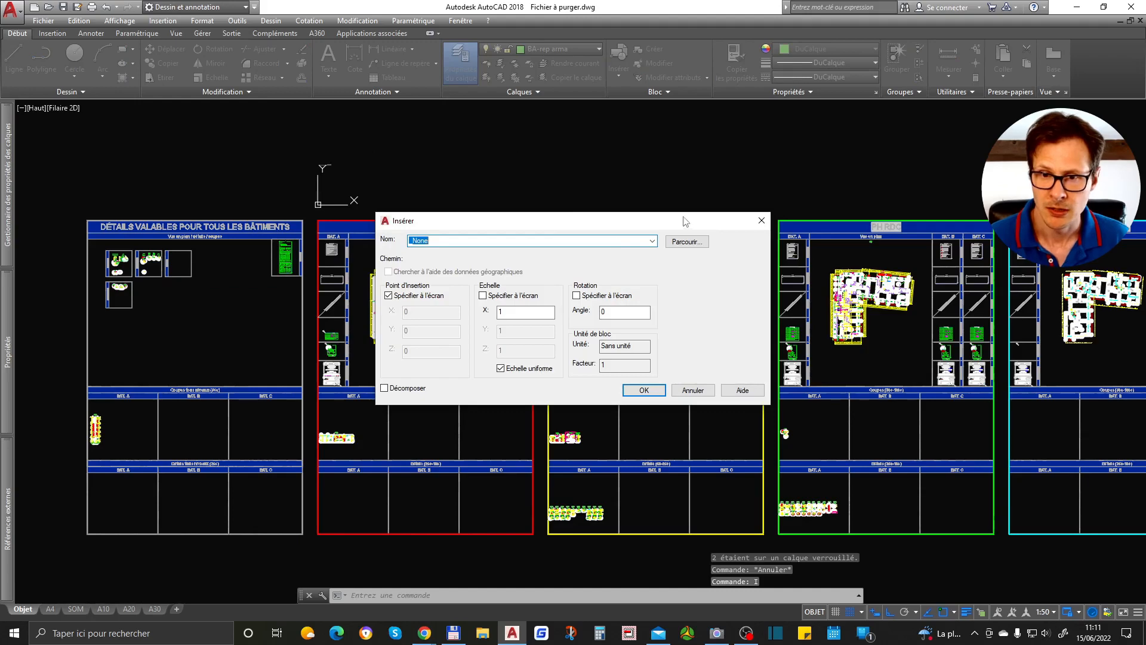
{"action": "left_click", "coordinate": [653, 241]}
{"action": "scroll", "coordinate": [537, 353], "scroll_direction": "down", "scroll_amount": 5}
{"action": "scroll", "coordinate": [547, 385], "scroll_direction": "down", "scroll_amount": 15}
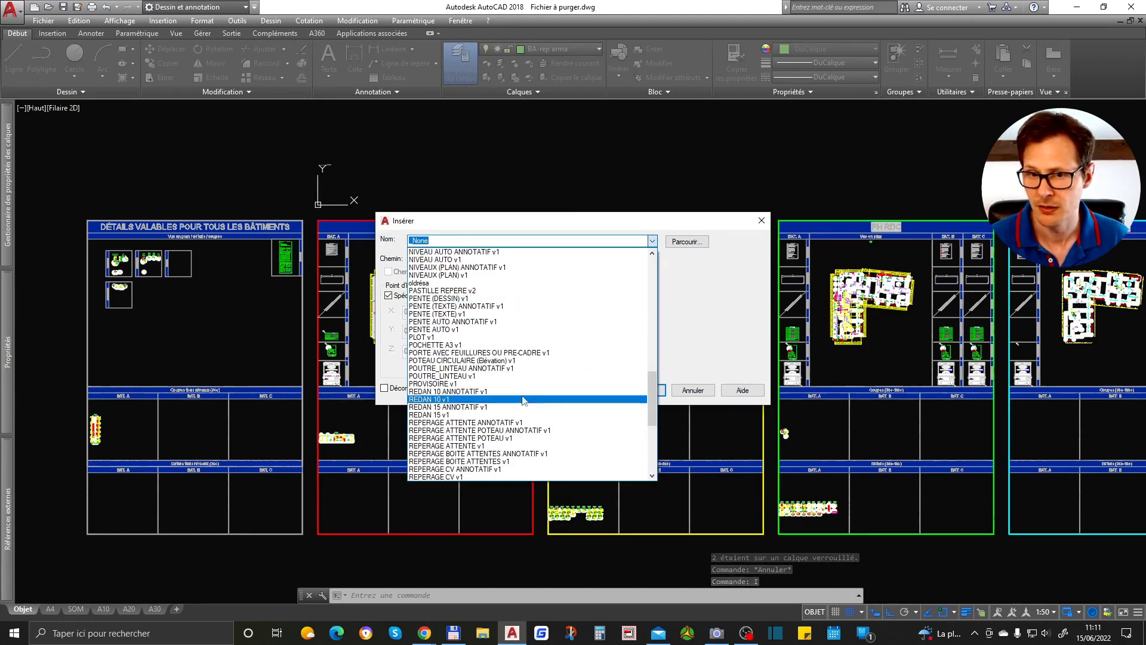
{"action": "key", "text": "Escape"}
{"action": "key", "text": "Escape"}
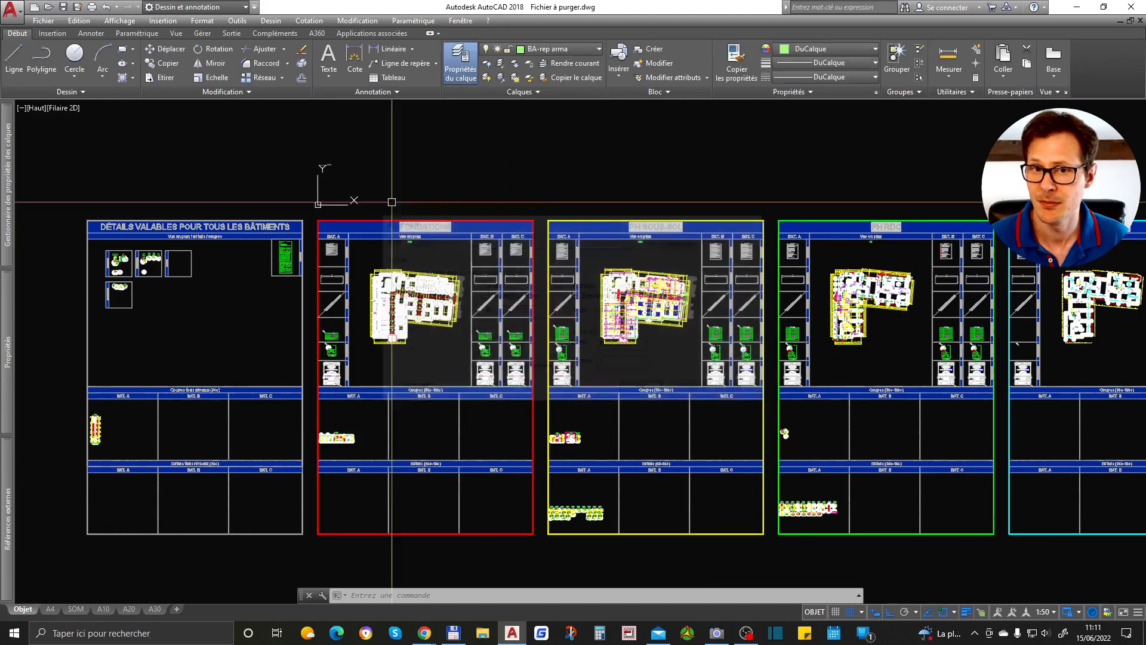
{"action": "middle_click_drag", "start_coordinate": [391, 202], "coordinate": [560, 517]}
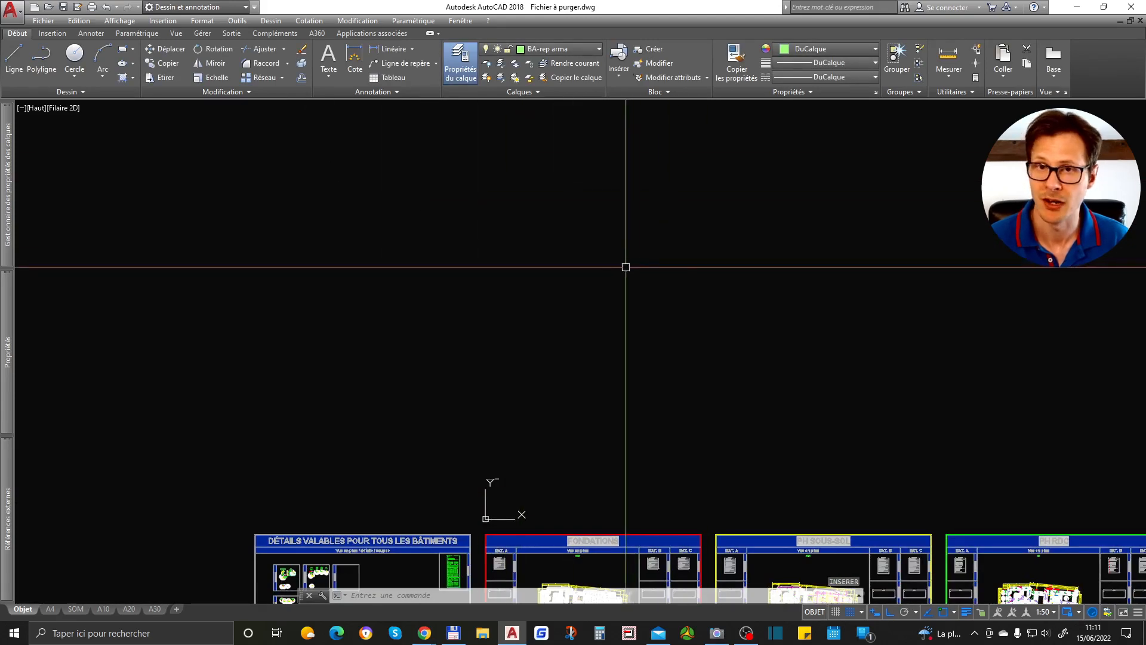
{"action": "scroll", "coordinate": [603, 418], "scroll_direction": "down", "scroll_amount": 2}
{"action": "middle_click_drag", "start_coordinate": [596, 479], "coordinate": [486, 301]}
{"action": "type", "text": "pour"}
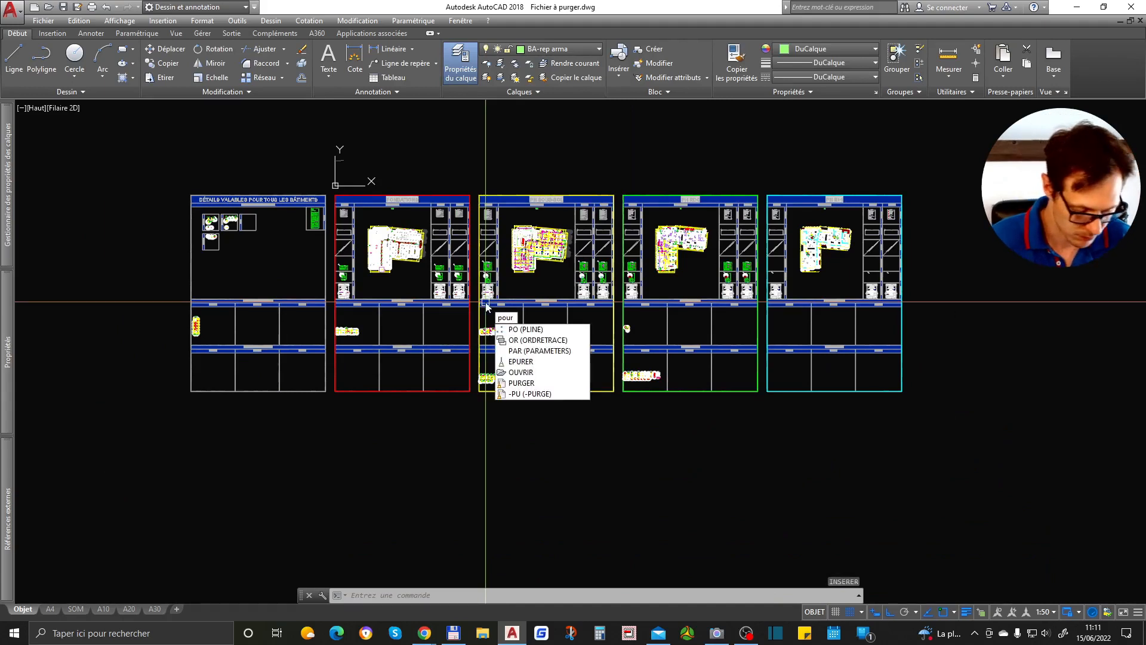
{"action": "key", "text": "Escape"}
{"action": "key", "text": "Escape"}
{"action": "type", "text": "purger"}
{"action": "key", "text": "Return"}
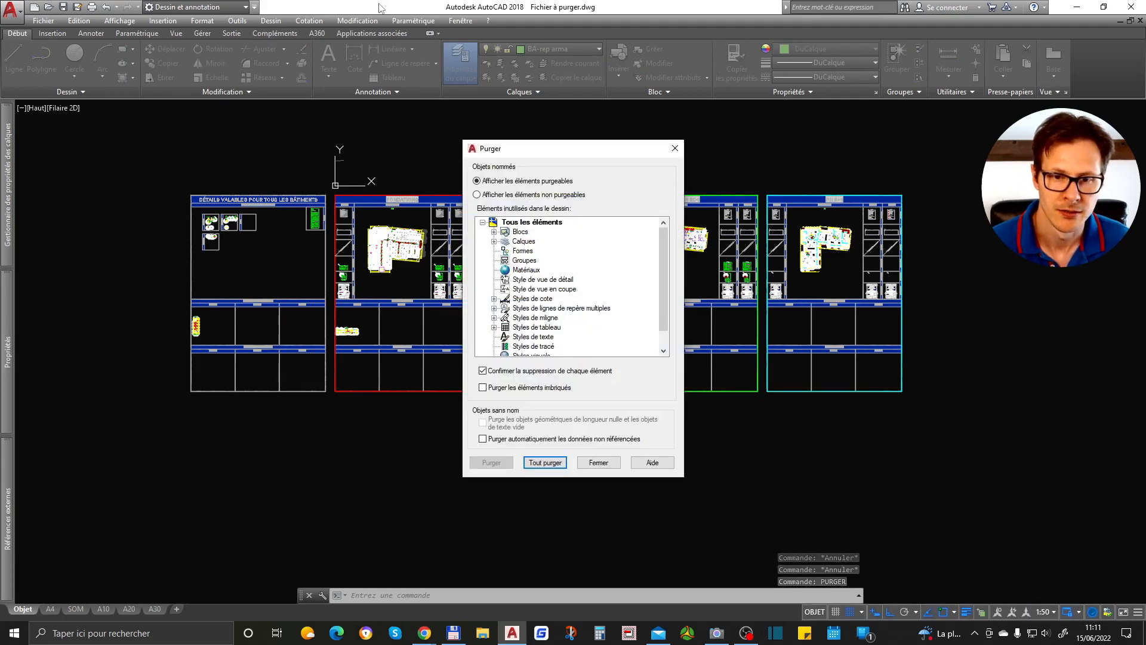
{"action": "key", "text": "Escape"}
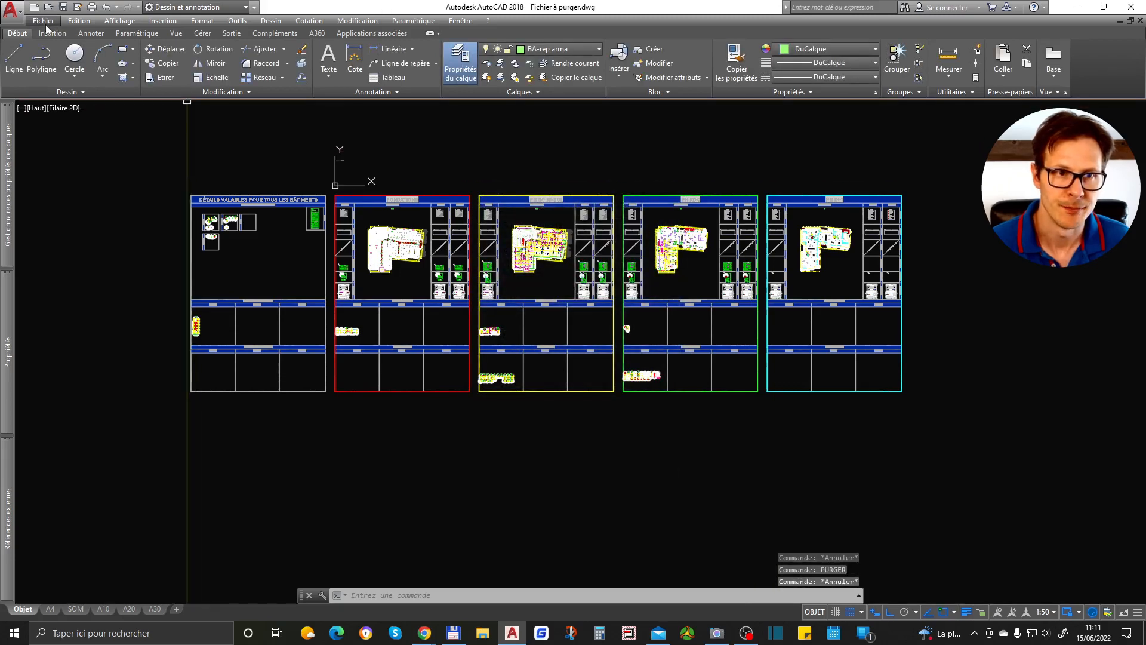
- Purge all unused elements of the drawing through the Purge dialog, confirming the removal for all items at once
{"action": "left_click", "coordinate": [45, 22]}
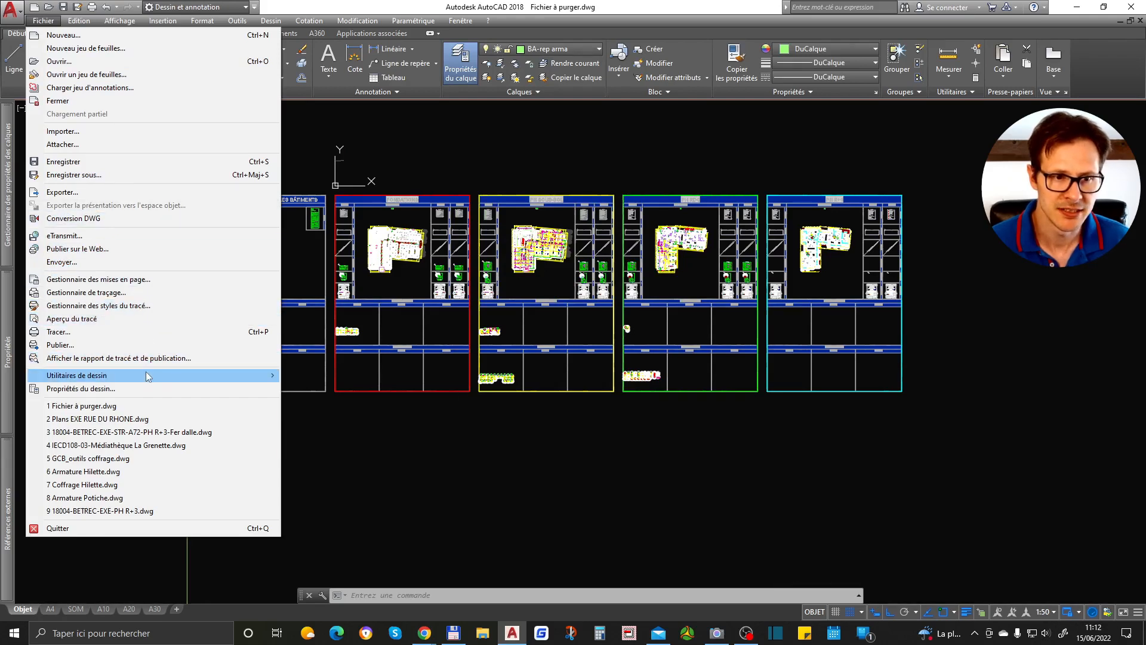
{"action": "mouse_move", "coordinate": [149, 377]}
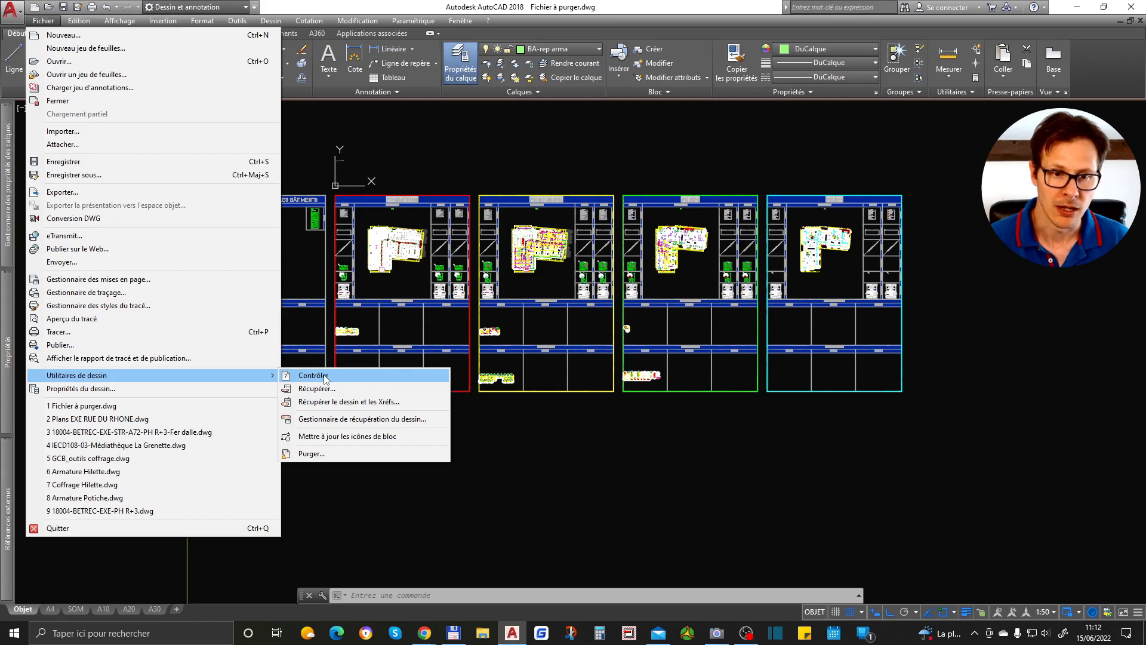
{"action": "left_click", "coordinate": [332, 454]}
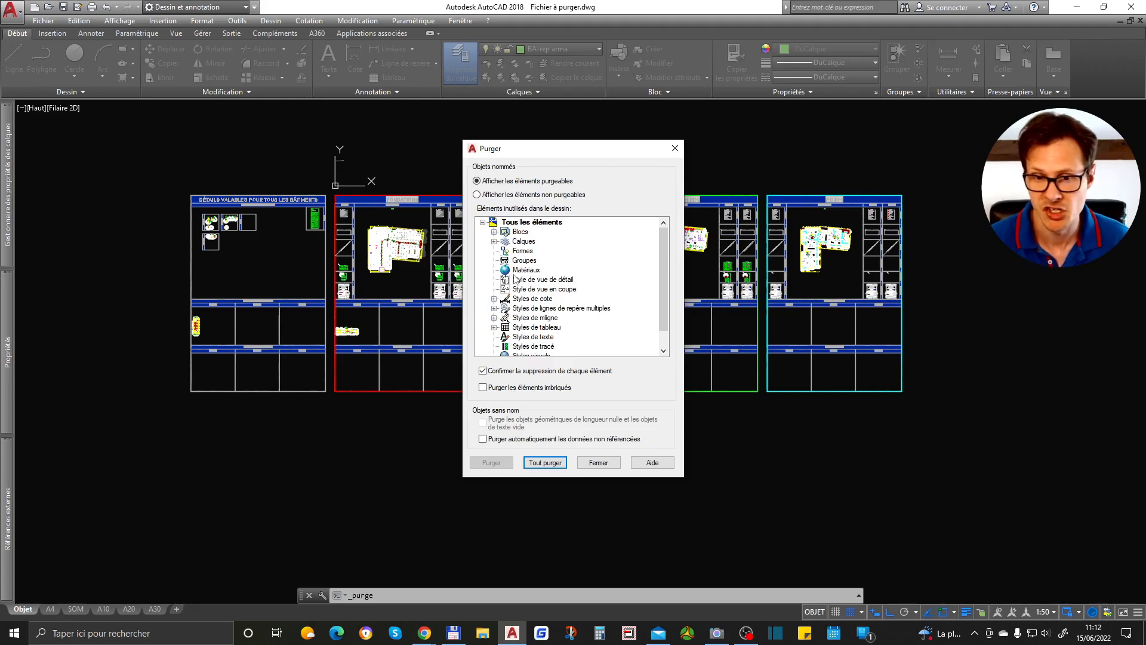
{"action": "left_click", "coordinate": [545, 464]}
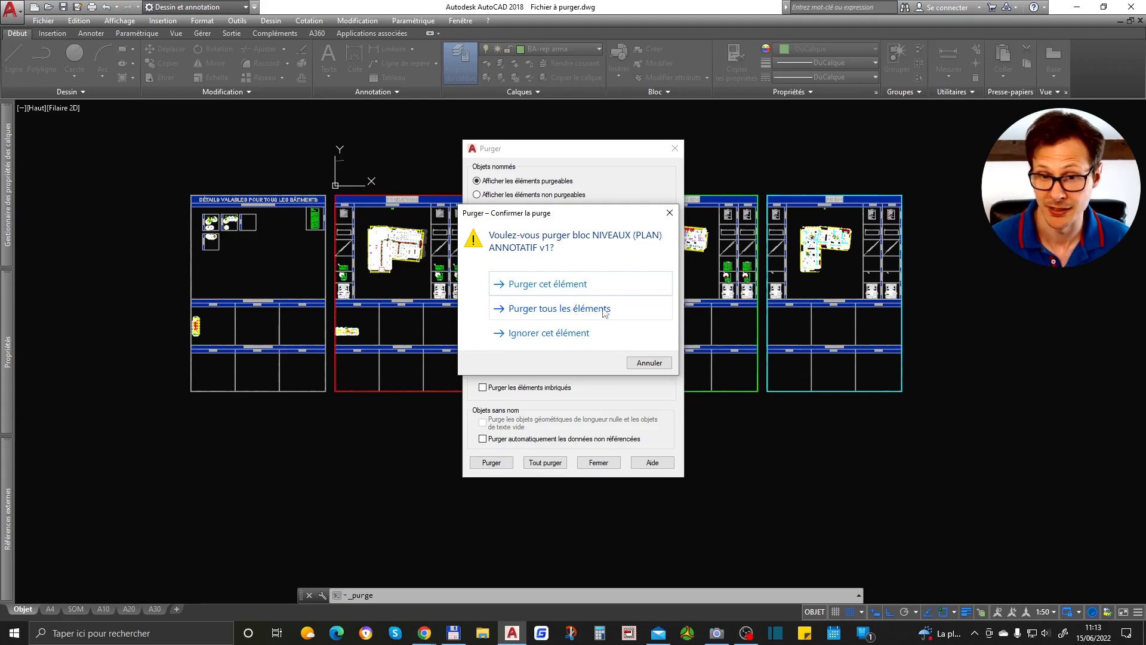
{"action": "left_click", "coordinate": [545, 309]}
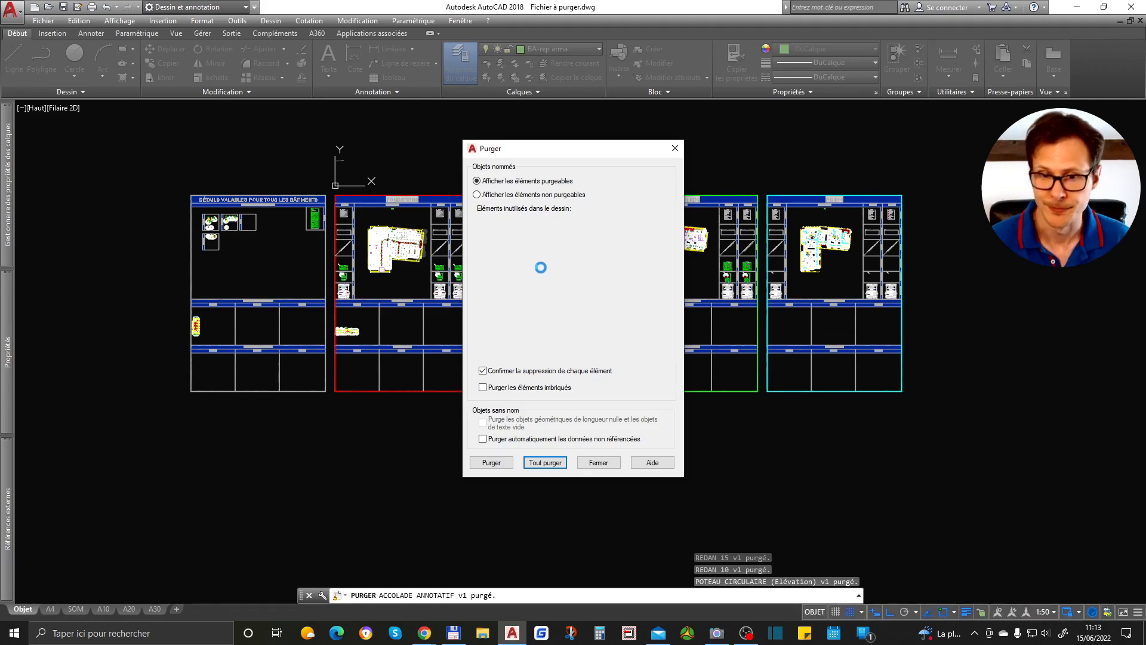
- Repeat the full purge twice more, accepting all elements each time, and close the Purge dialog
{"action": "left_click", "coordinate": [561, 462]}
{"action": "left_click", "coordinate": [561, 311]}
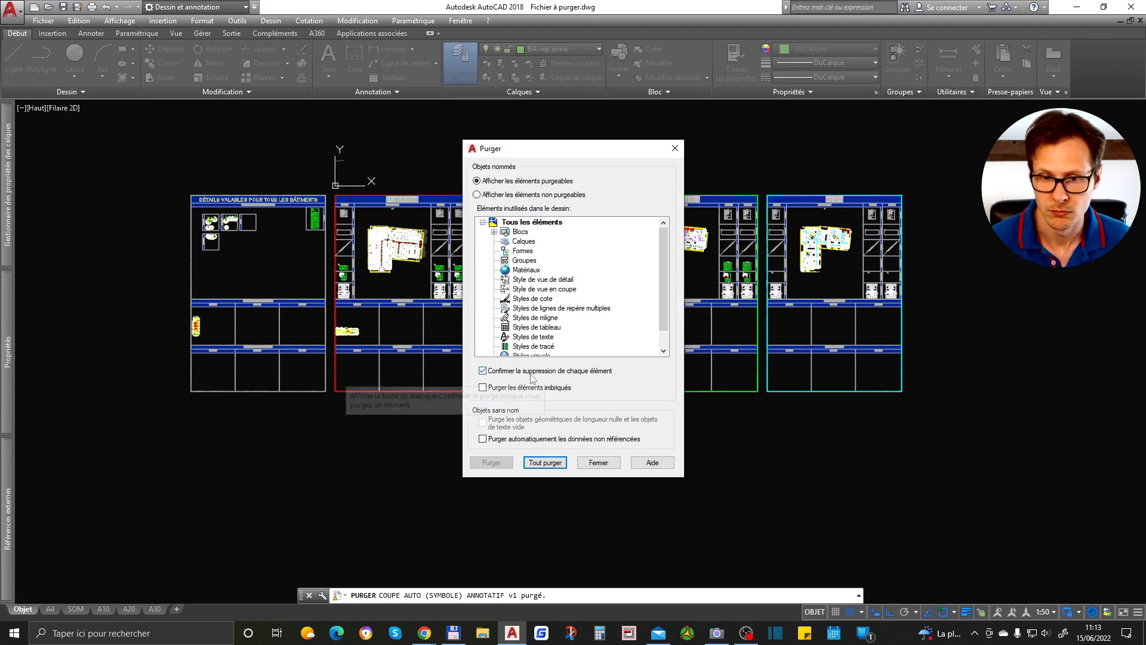
{"action": "left_click", "coordinate": [564, 465]}
{"action": "left_click", "coordinate": [561, 302]}
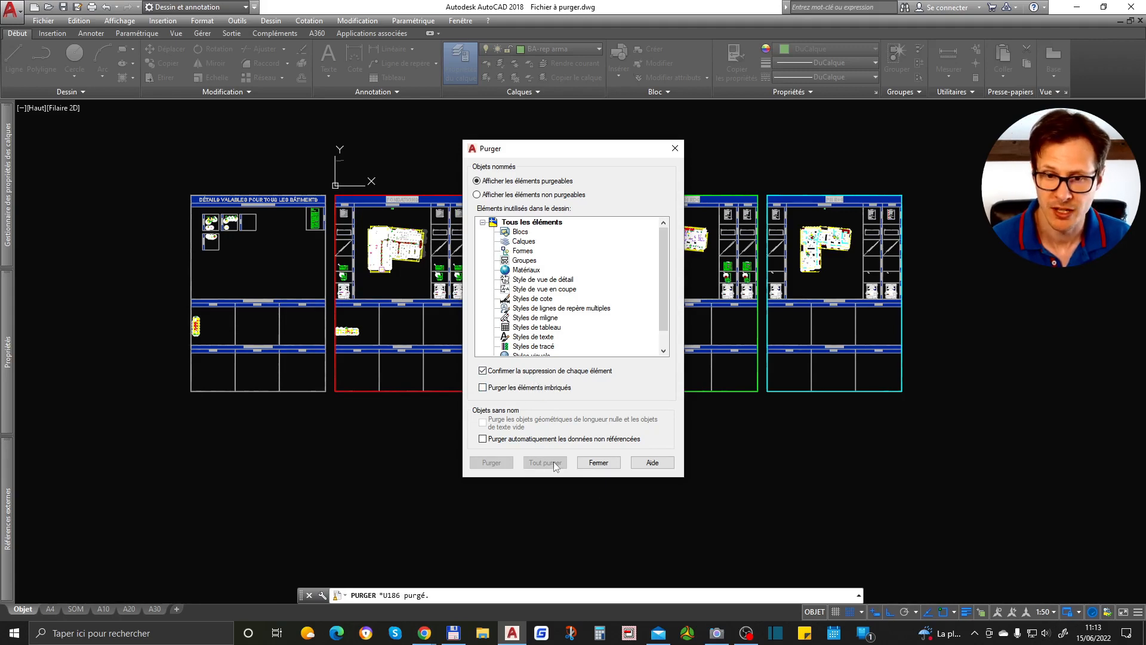
{"action": "left_click", "coordinate": [600, 465]}
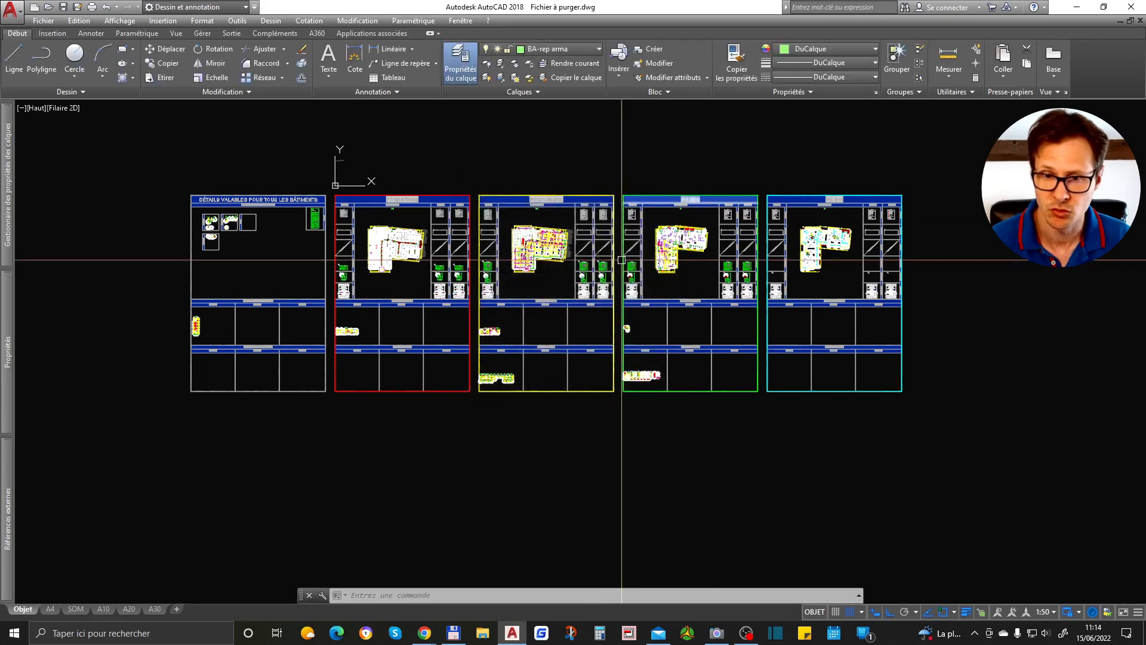
- Check the size of "Fichier à purger.dwg" in Total Commander, and return to the drawing
{"action": "mouse_move", "coordinate": [622, 259]}
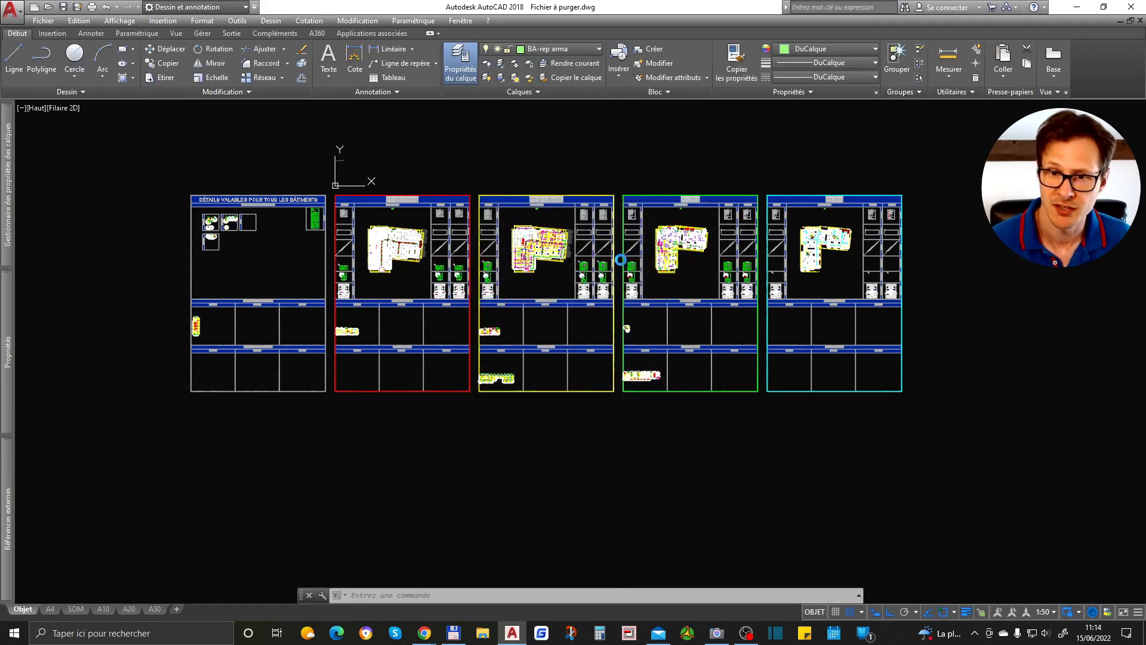
{"action": "left_click", "coordinate": [453, 633]}
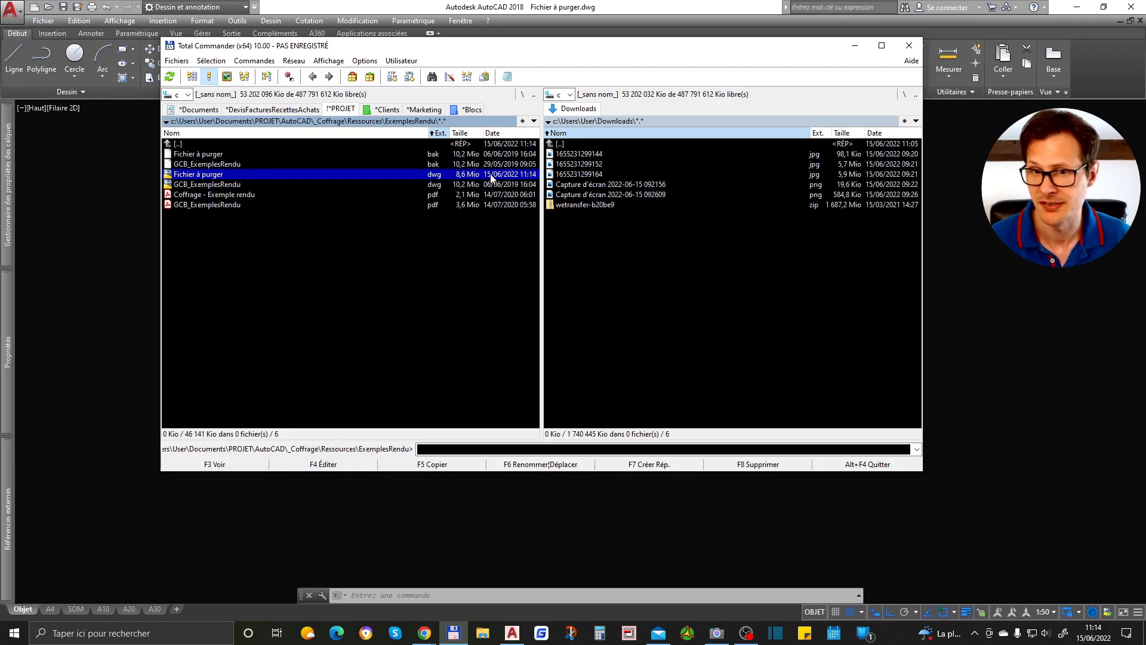
{"action": "left_click", "coordinate": [864, 51]}
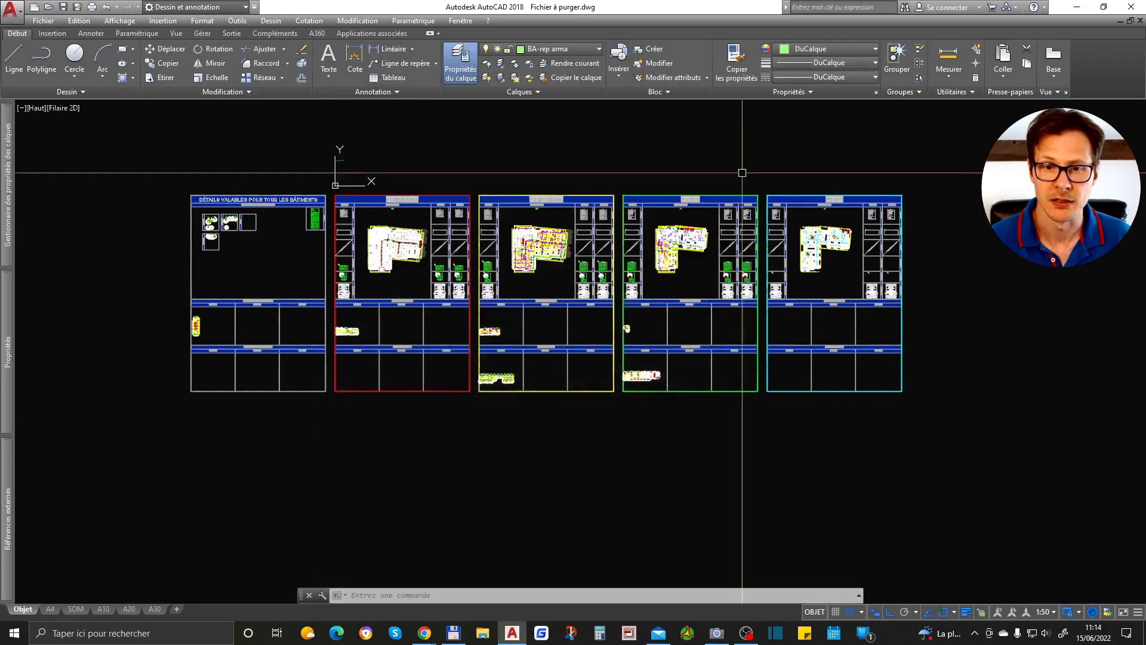
- Select all five building-level frames with a selection window, and clear the selection
{"action": "left_click", "coordinate": [179, 191]}
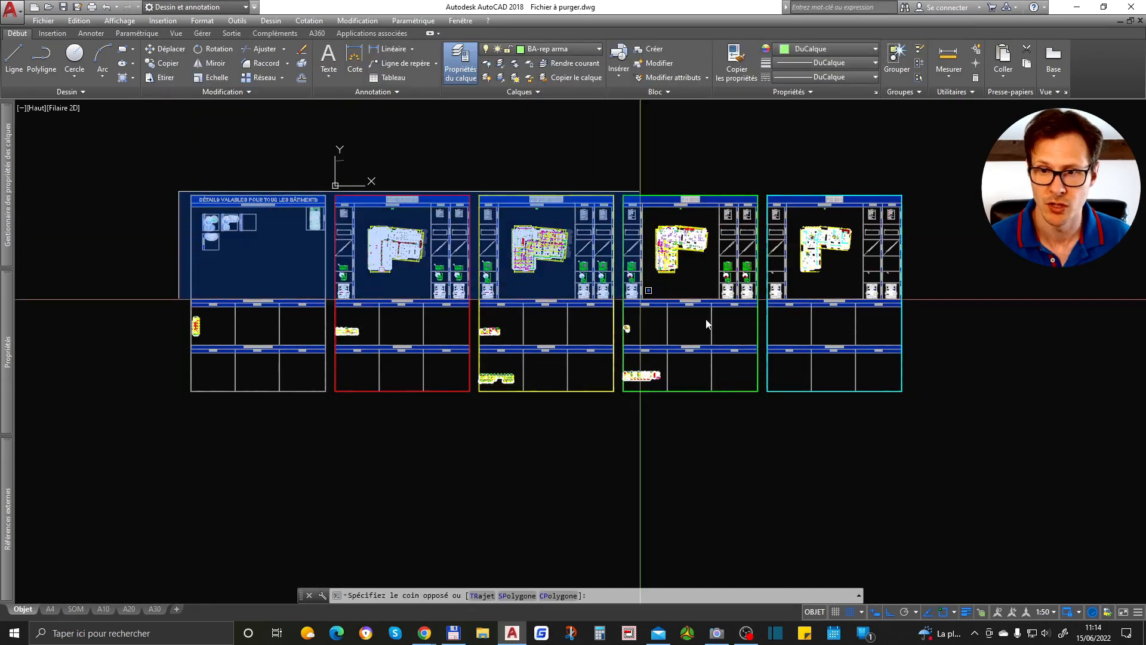
{"action": "left_click", "coordinate": [904, 405]}
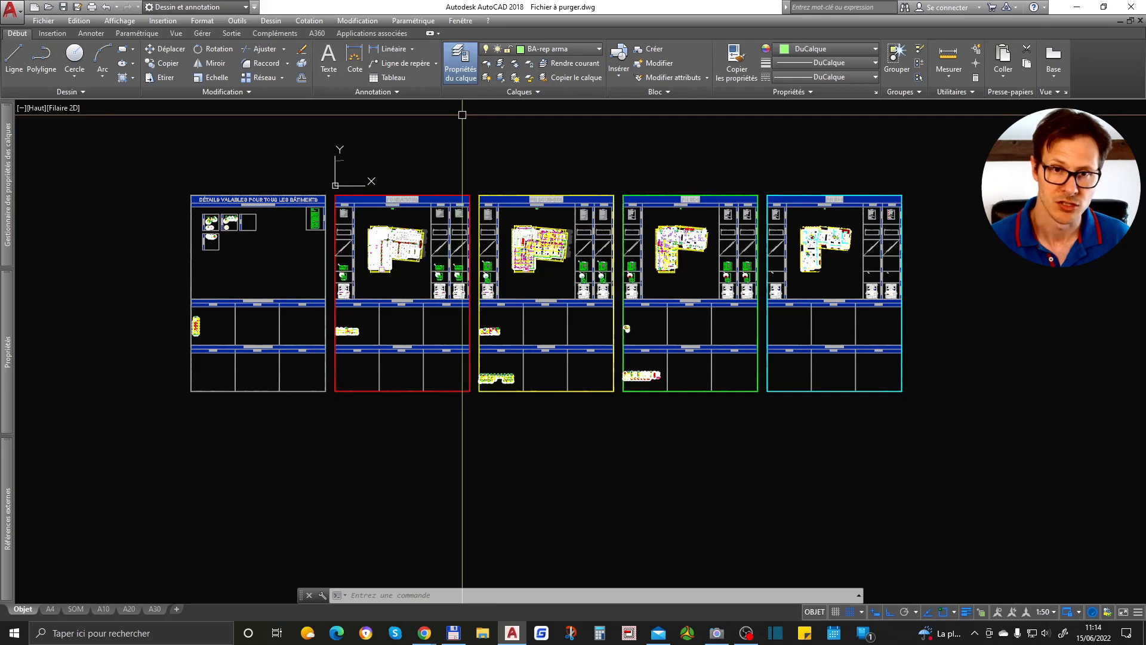
{"action": "middle_click_drag", "start_coordinate": [427, 133], "coordinate": [445, 218]}
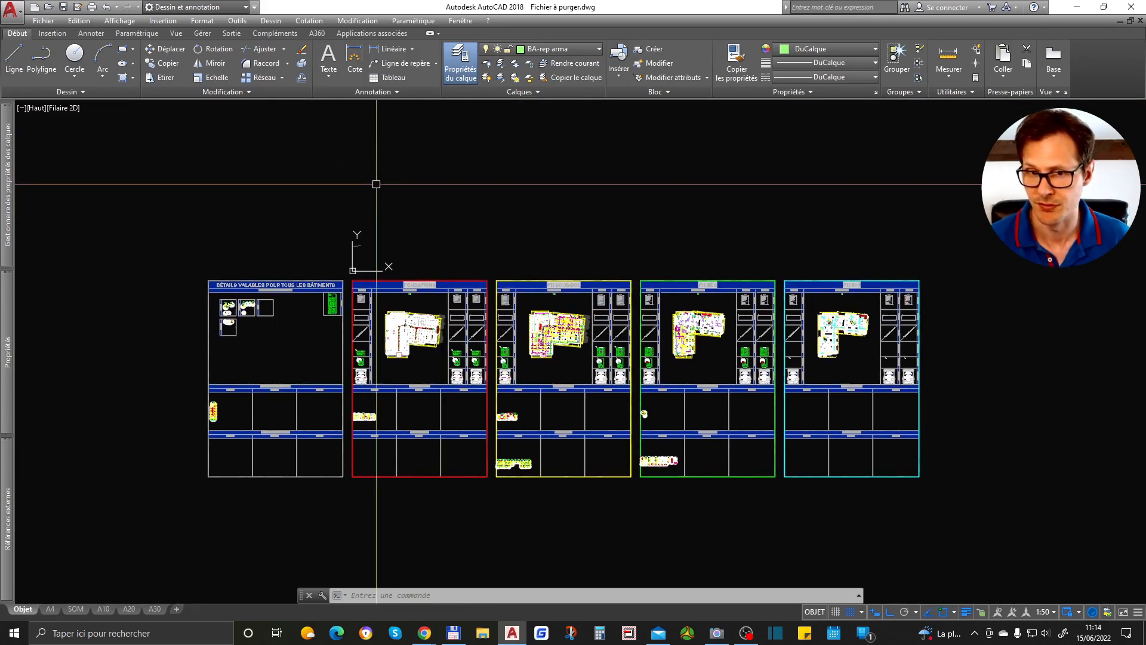
{"action": "scroll", "coordinate": [364, 176], "scroll_direction": "up", "scroll_amount": 2}
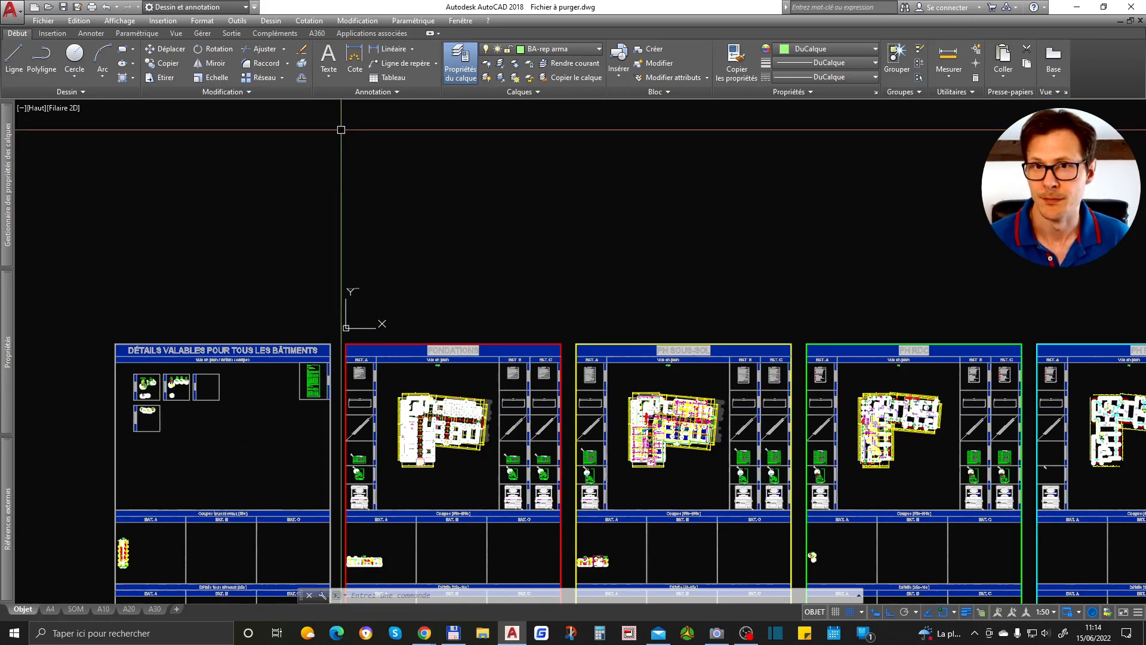
{"action": "scroll", "coordinate": [338, 127], "scroll_direction": "down", "scroll_amount": 2}
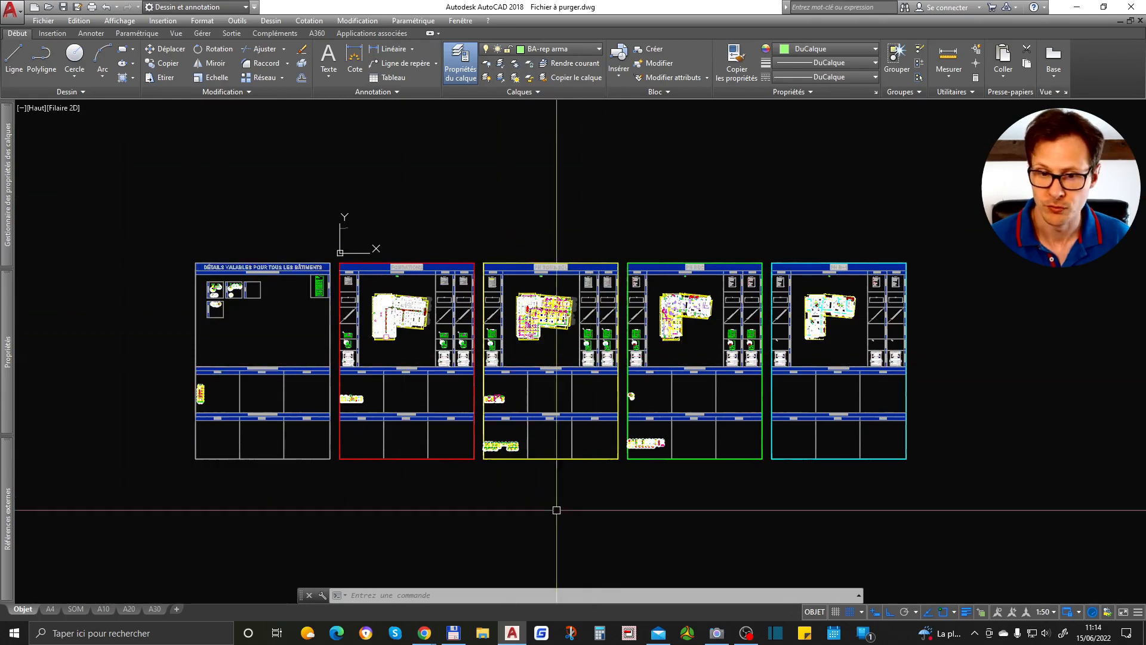
- Look at the drawing file's entry in Total Commander once more, and return to AutoCAD
{"action": "left_click", "coordinate": [455, 632]}
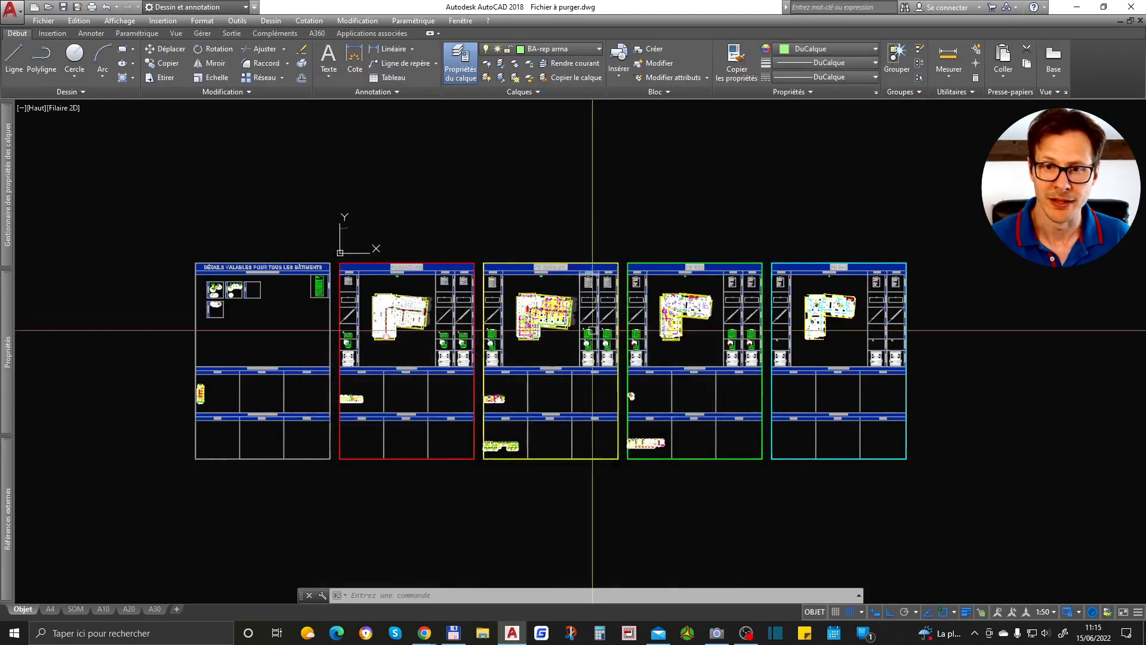
{"action": "left_click", "coordinate": [855, 46]}
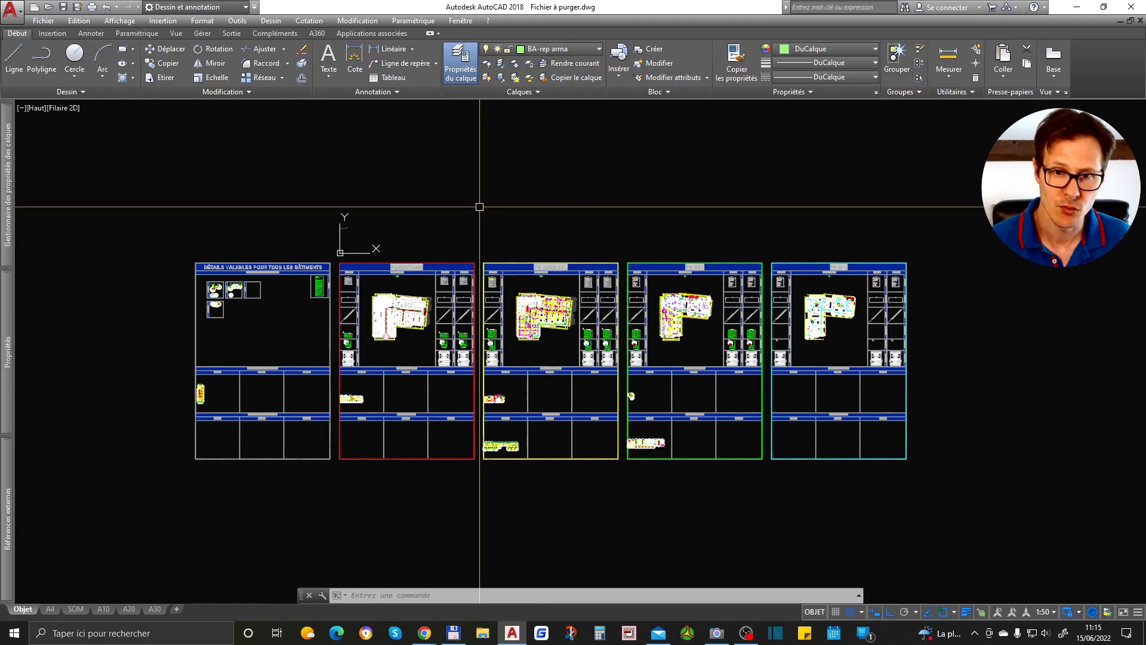
- Audit the drawing with the CONTROLE command, answering Oui to correct the detected errors
{"action": "type", "text": "CONTROLE"}
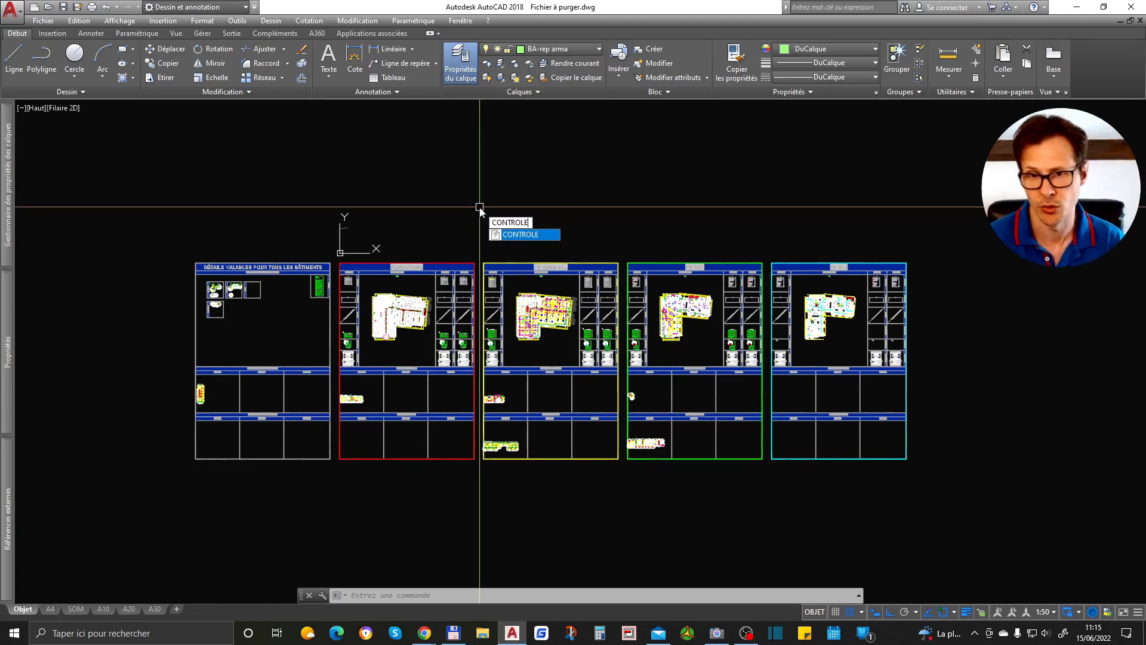
{"action": "key", "text": "Return"}
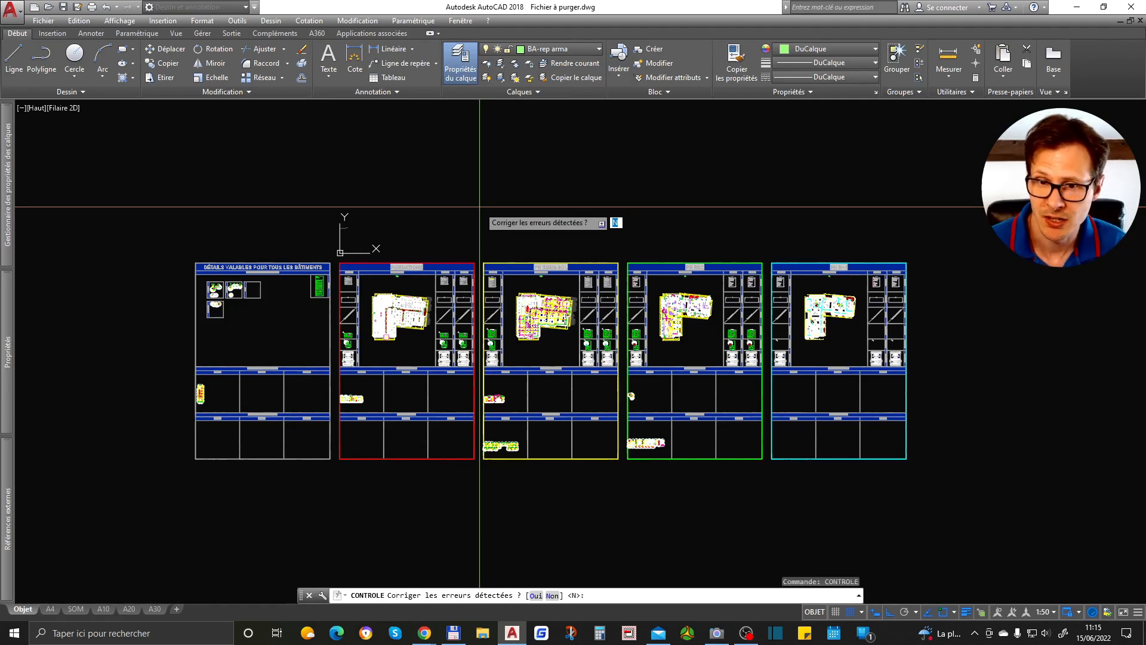
{"action": "type", "text": "o"}
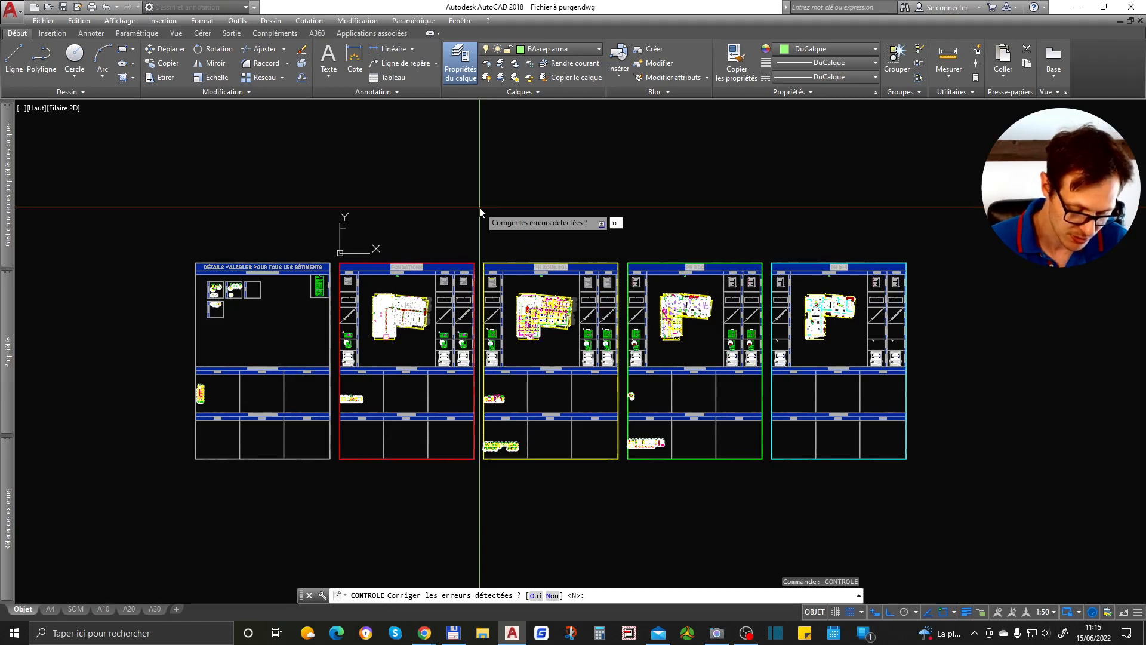
{"action": "key", "text": "Return"}
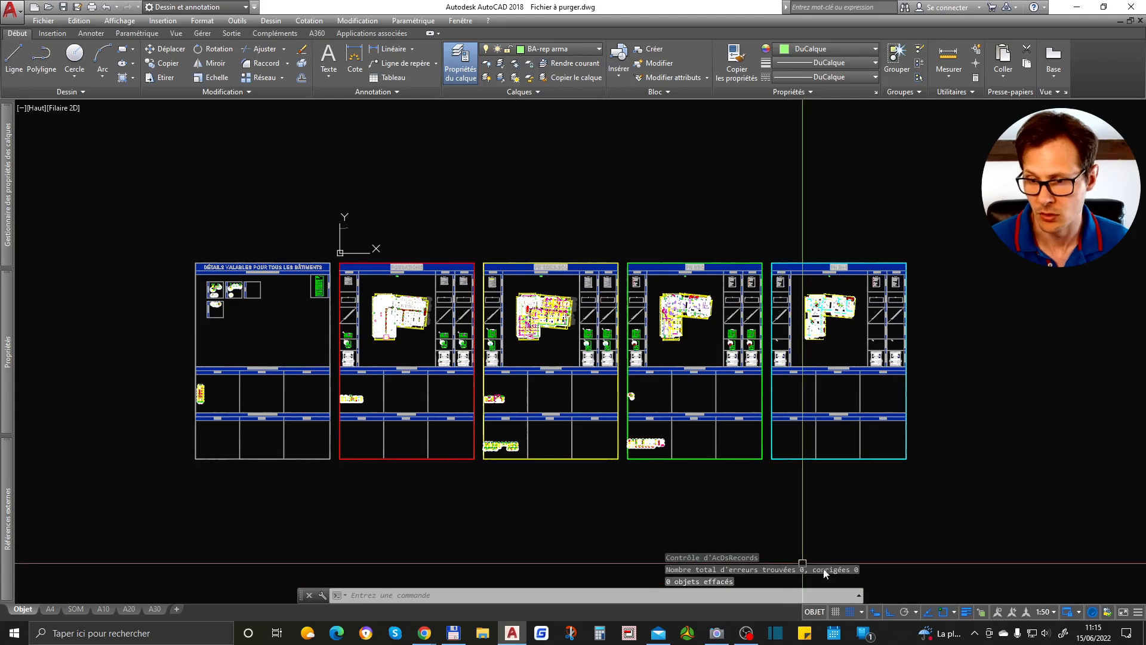
- Purge all unused blocks with the -PURGER command's BLocs option, without verifying each name
{"action": "left_click", "coordinate": [547, 491]}
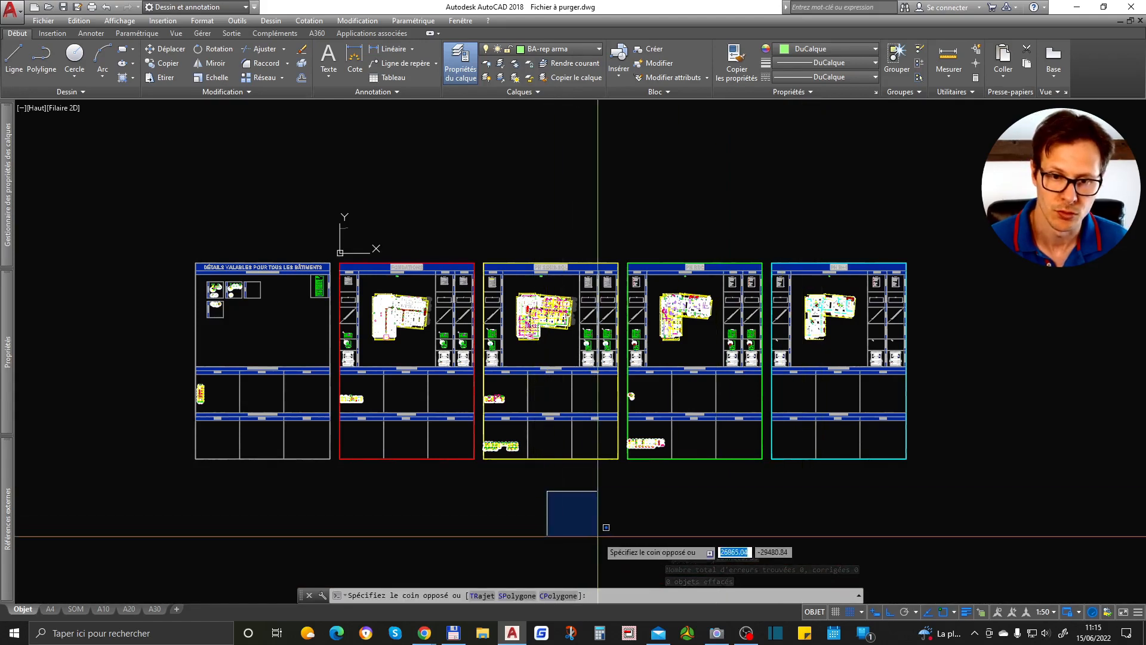
{"action": "type", "text": "-PURGER"}
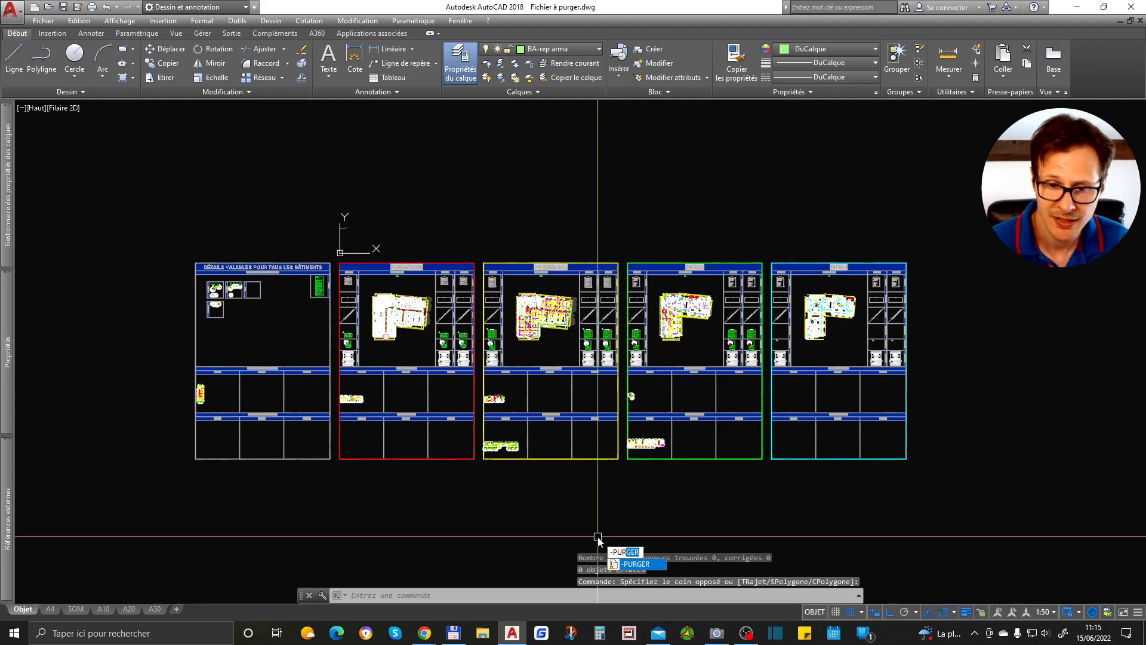
{"action": "key", "text": "Return"}
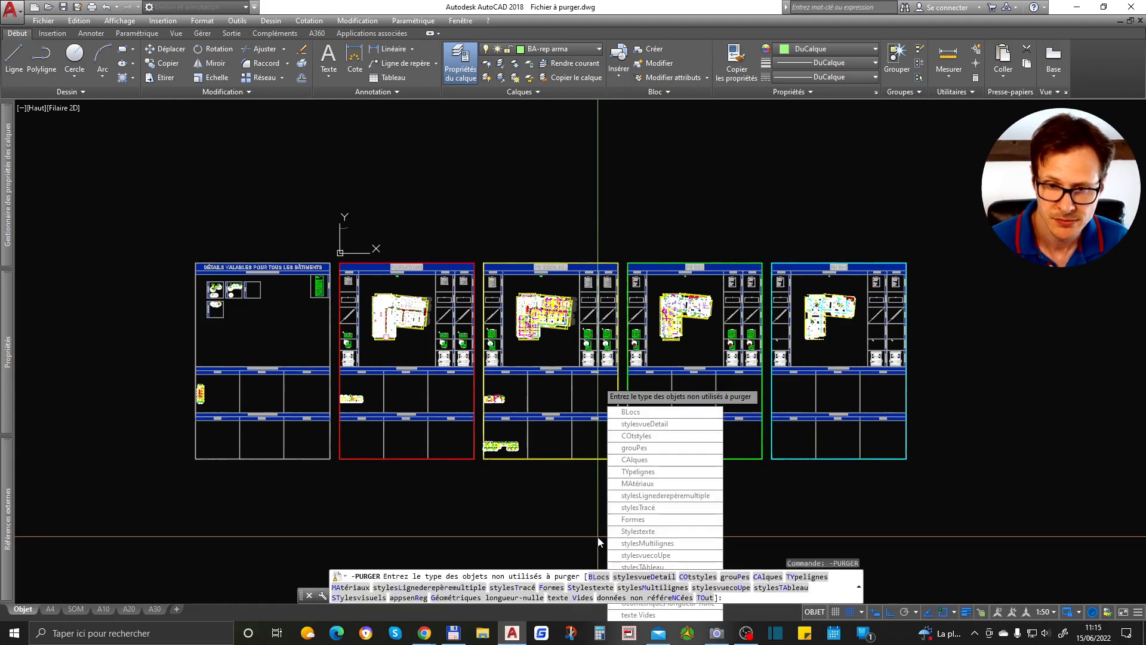
{"action": "type", "text": "BL"}
{"action": "key", "text": "Return"}
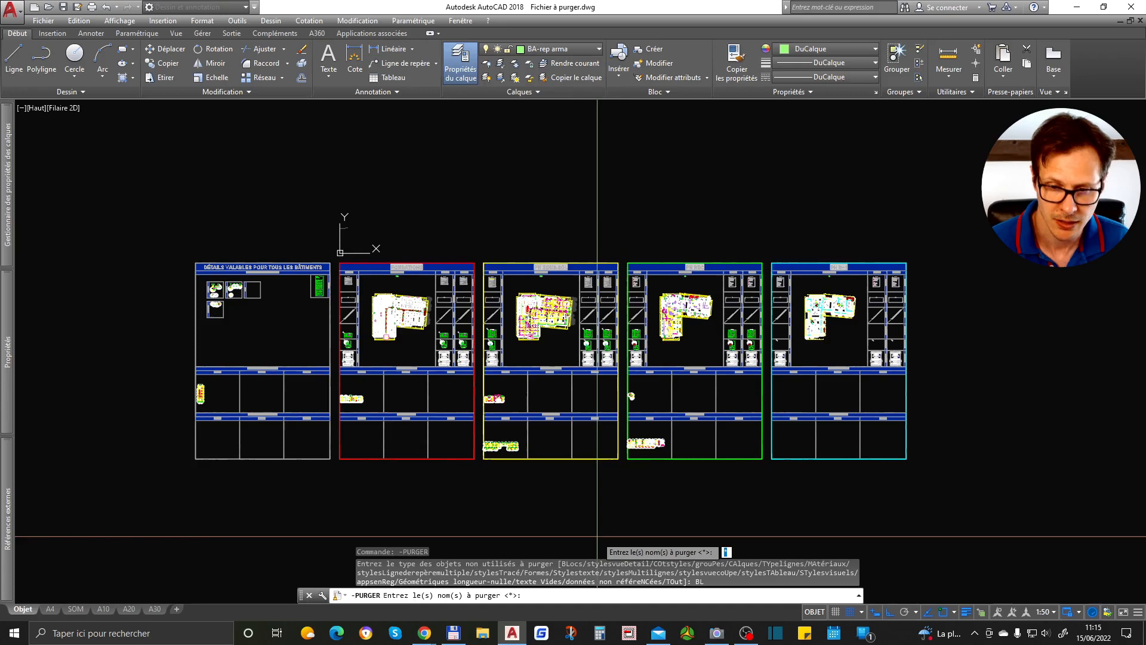
{"action": "key", "text": "Return"}
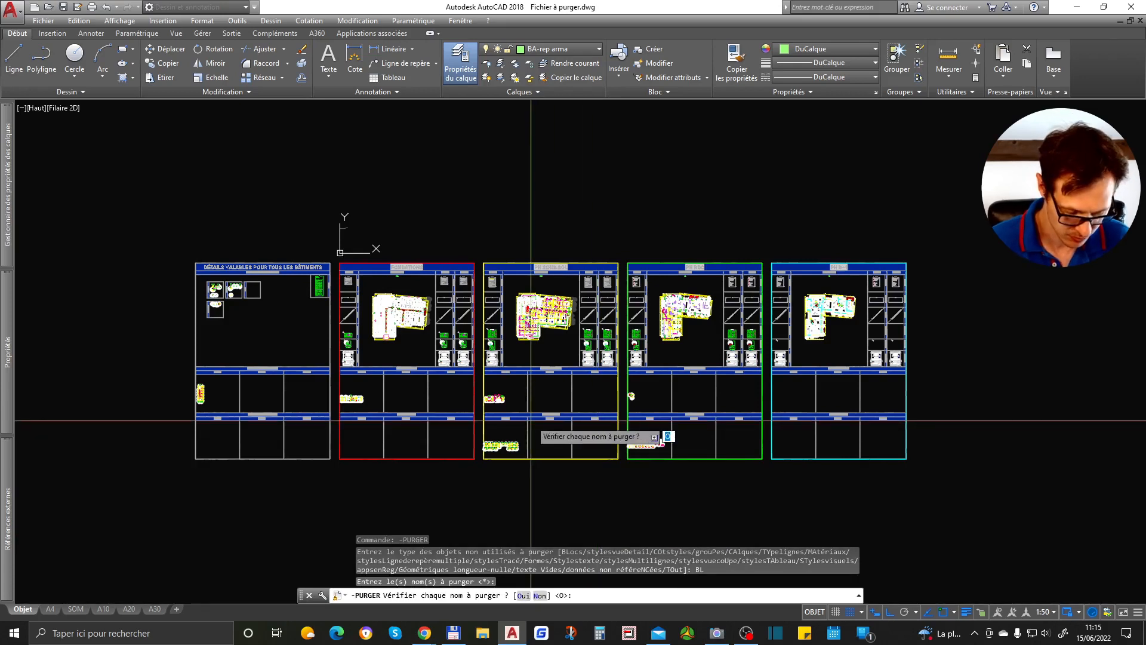
{"action": "type", "text": "n"}
{"action": "key", "text": "Return"}
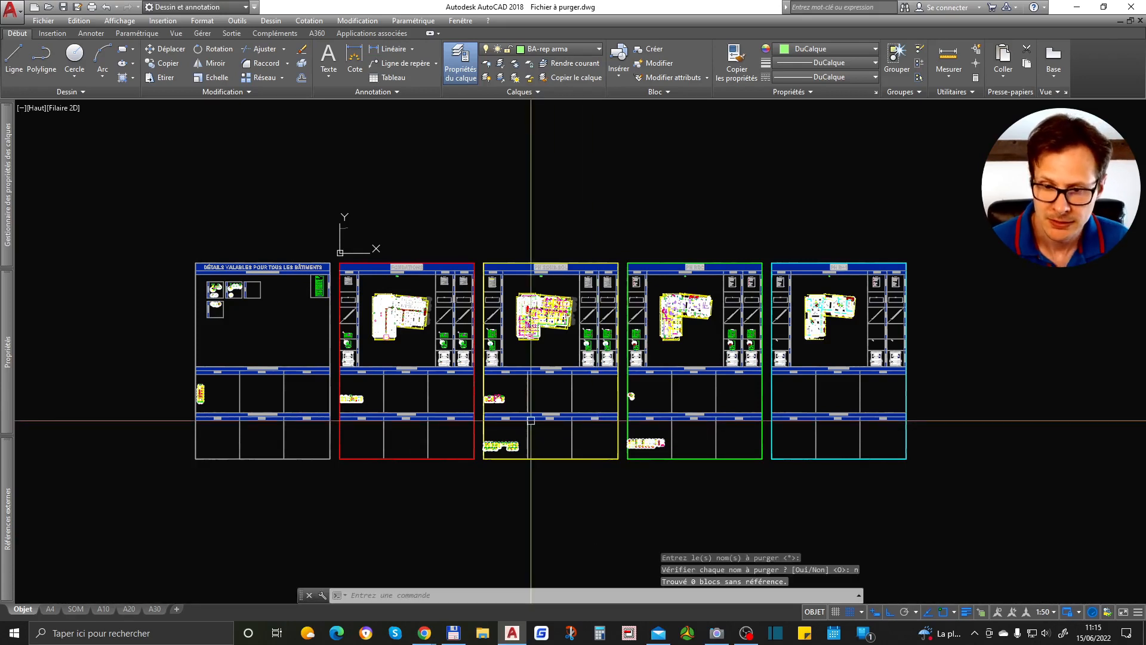
- Purge all unused registered applications with the appsenReg option of -PURGER, without verifying each name
{"action": "key", "text": "Return"}
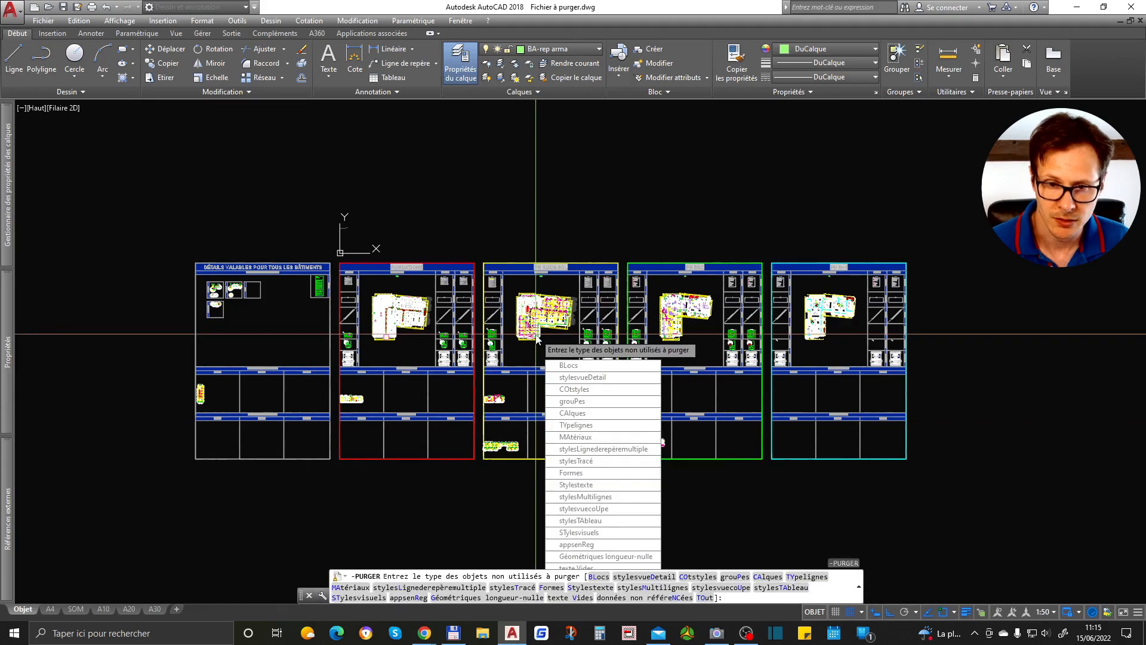
{"action": "left_click", "coordinate": [590, 548]}
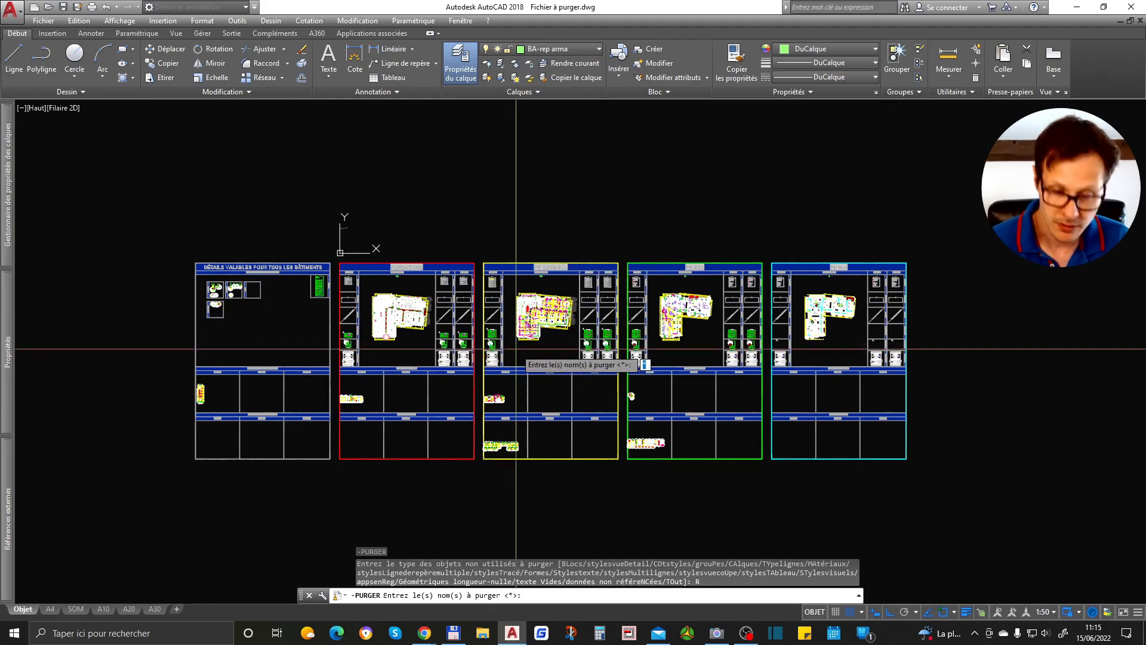
{"action": "key", "text": "Return"}
{"action": "type", "text": "n"}
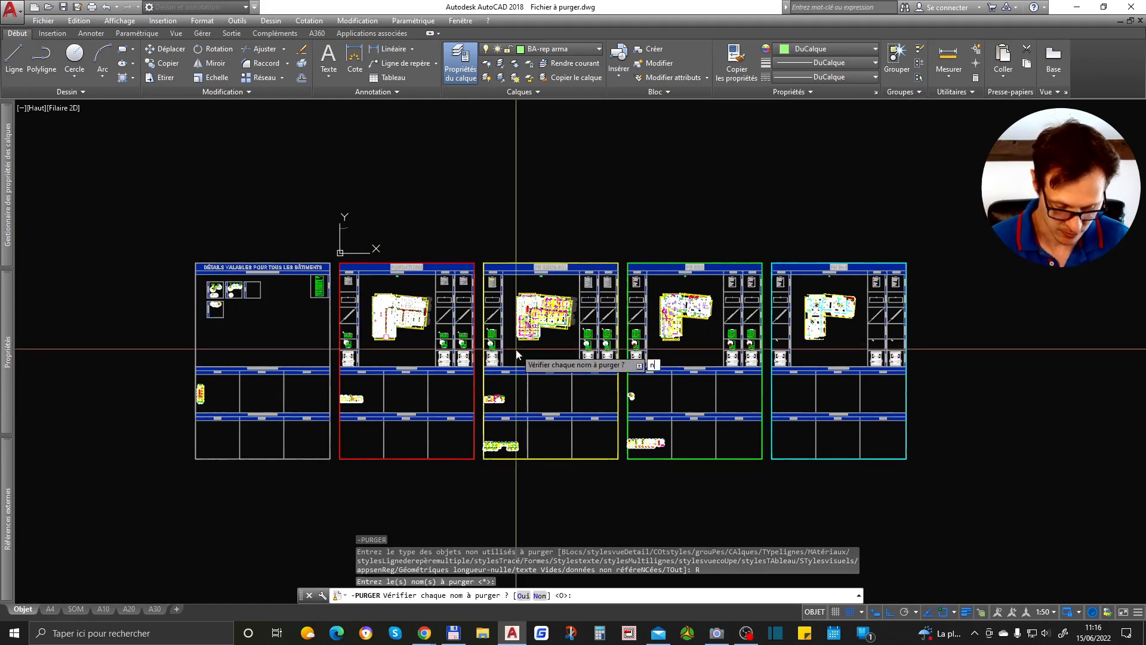
{"action": "key", "text": "Return"}
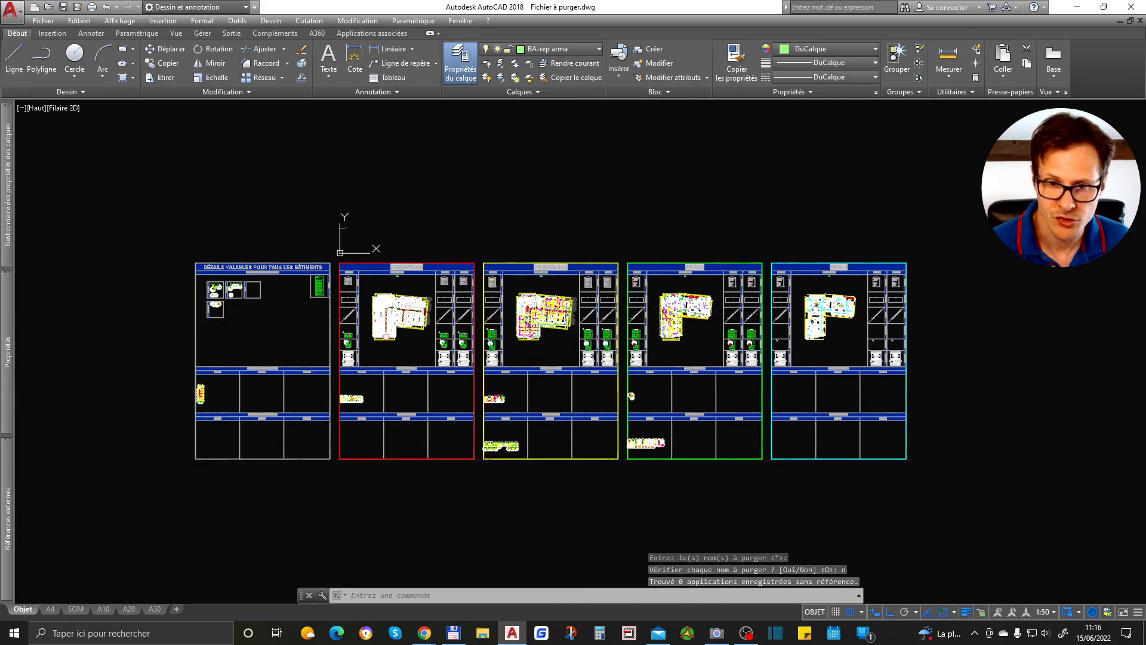
- Save the drawing, check the size of "Fichier à purger.dwg" in Total Commander, and return to AutoCAD
{"action": "key", "text": "ctrl+s"}
{"action": "left_click", "coordinate": [454, 634]}
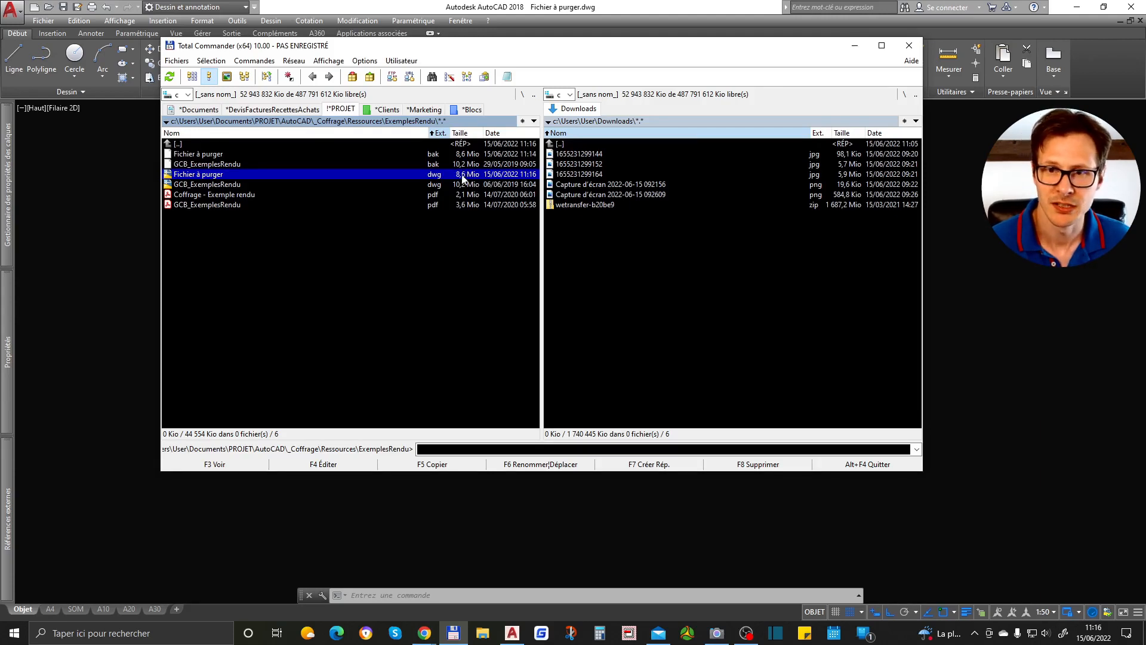
{"action": "left_click", "coordinate": [854, 48]}
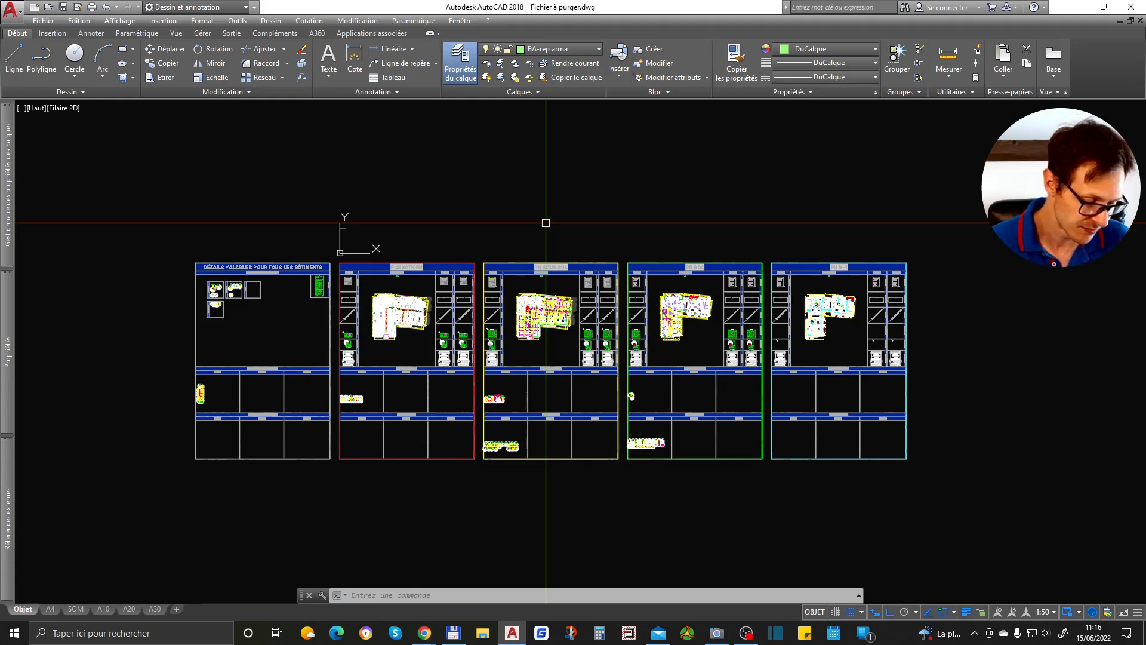
- Save the drawing over "Fichier à purger.dwg" in the AutoCAD 2013/LT2013 drawing format
{"action": "key", "text": "ctrl+shift+s"}
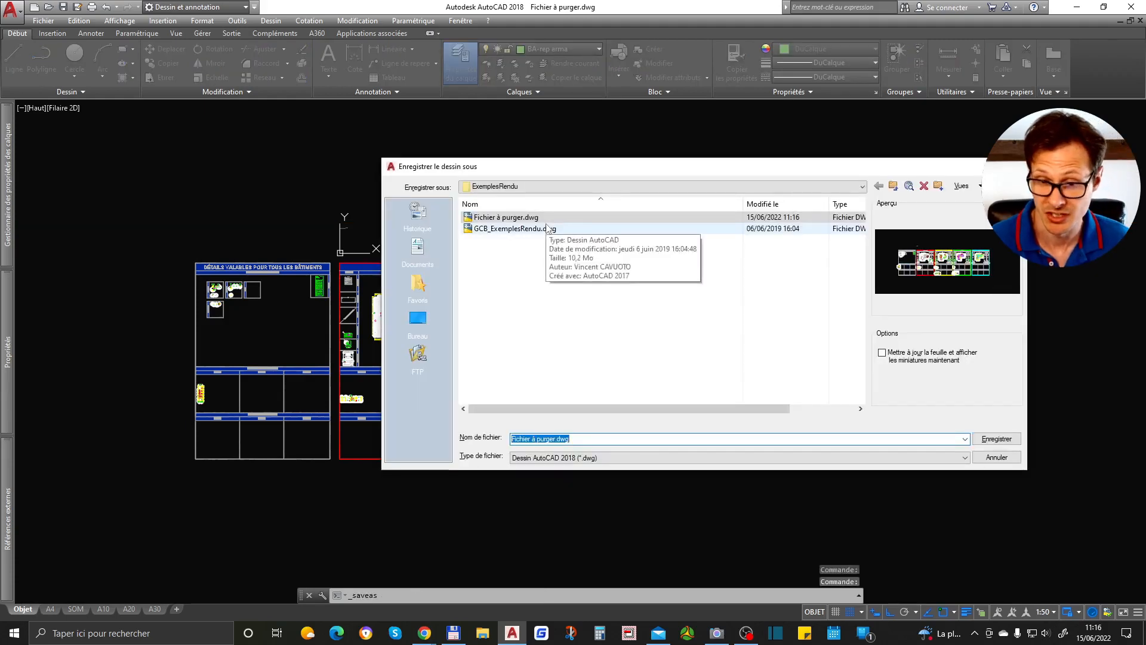
{"action": "left_click", "coordinate": [599, 457]}
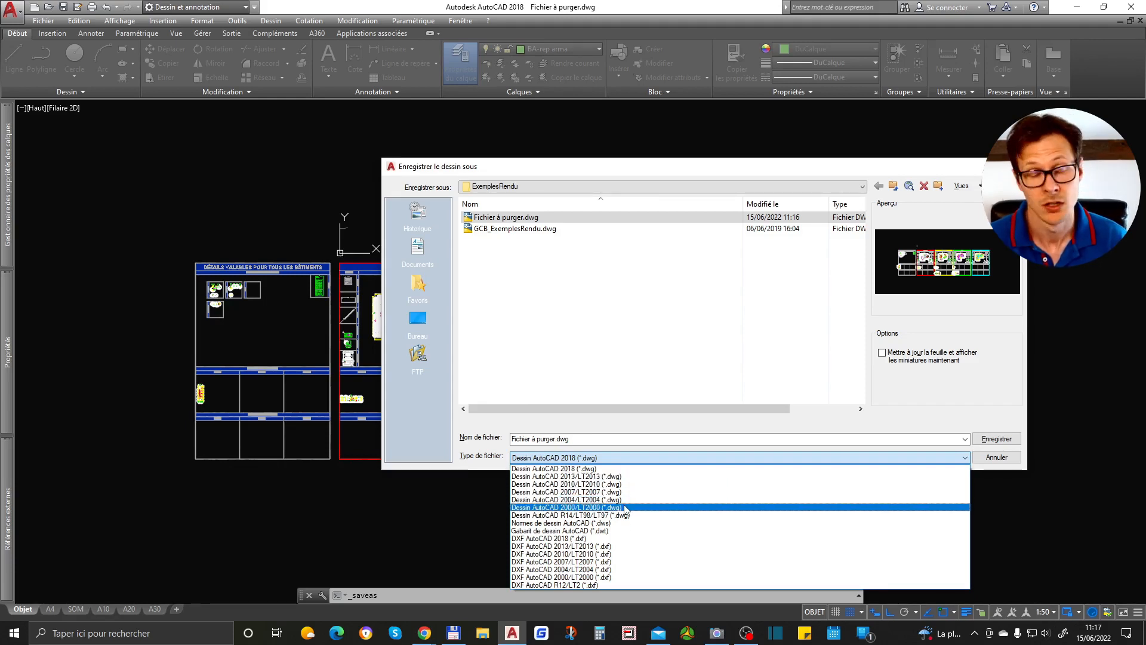
{"action": "left_click", "coordinate": [598, 478]}
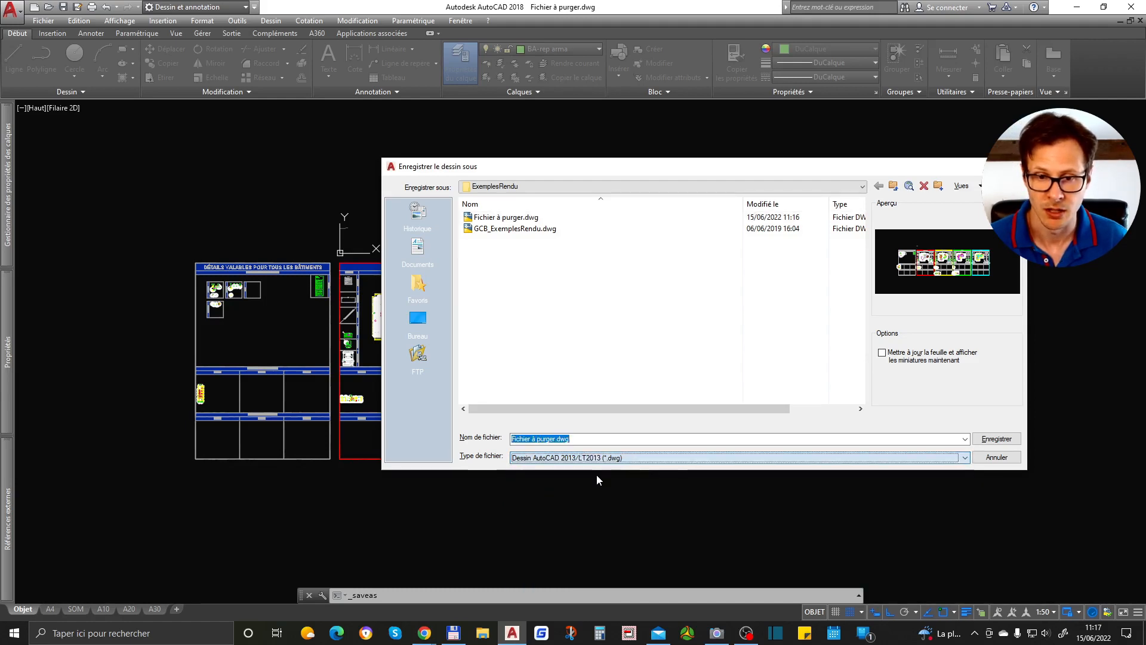
{"action": "left_click", "coordinate": [1007, 439]}
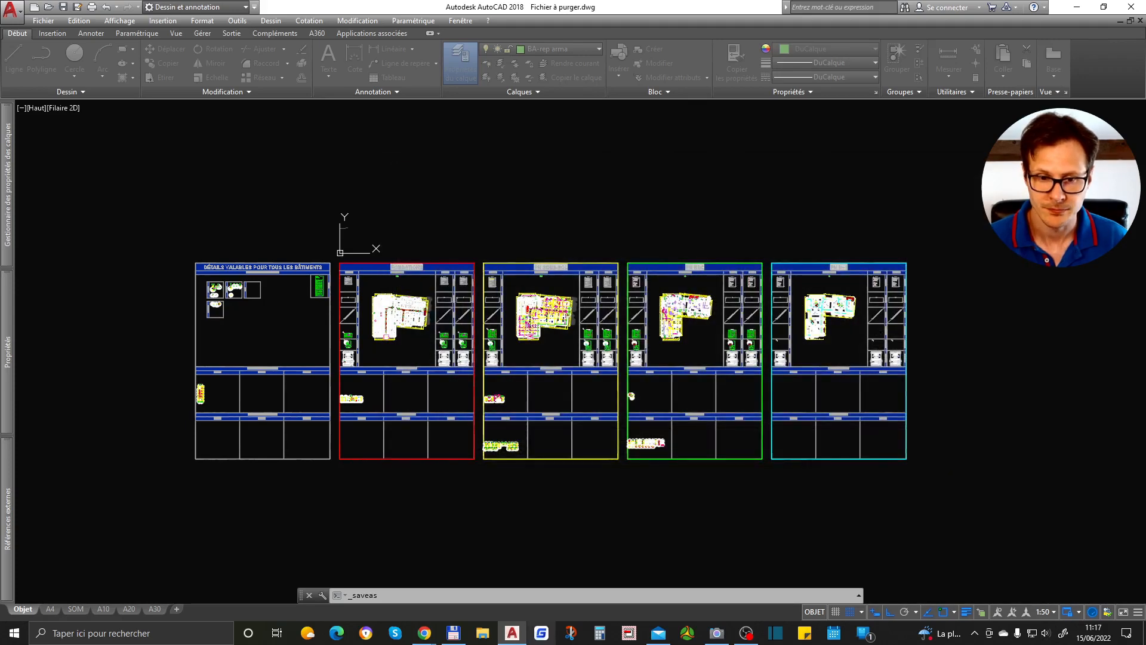
- Check the size of the 2013-format "Fichier à purger.dwg" in Total Commander, and return to AutoCAD
{"action": "mouse_move", "coordinate": [453, 634]}
{"action": "left_click", "coordinate": [453, 560]}
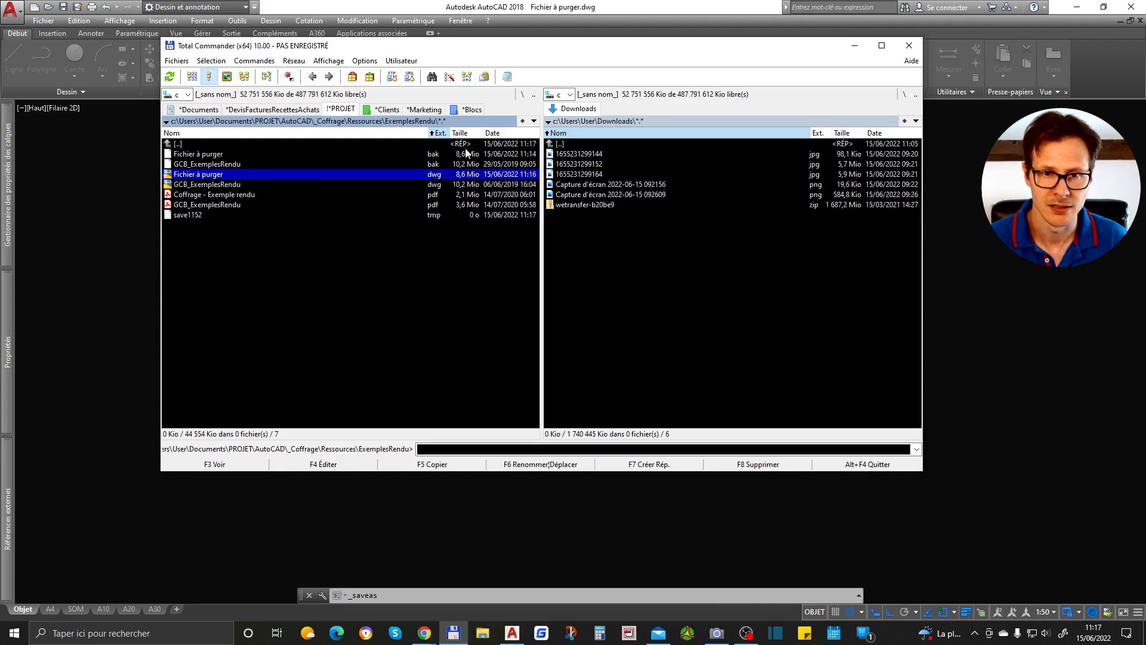
{"action": "left_click", "coordinate": [215, 165]}
{"action": "left_click", "coordinate": [215, 173]}
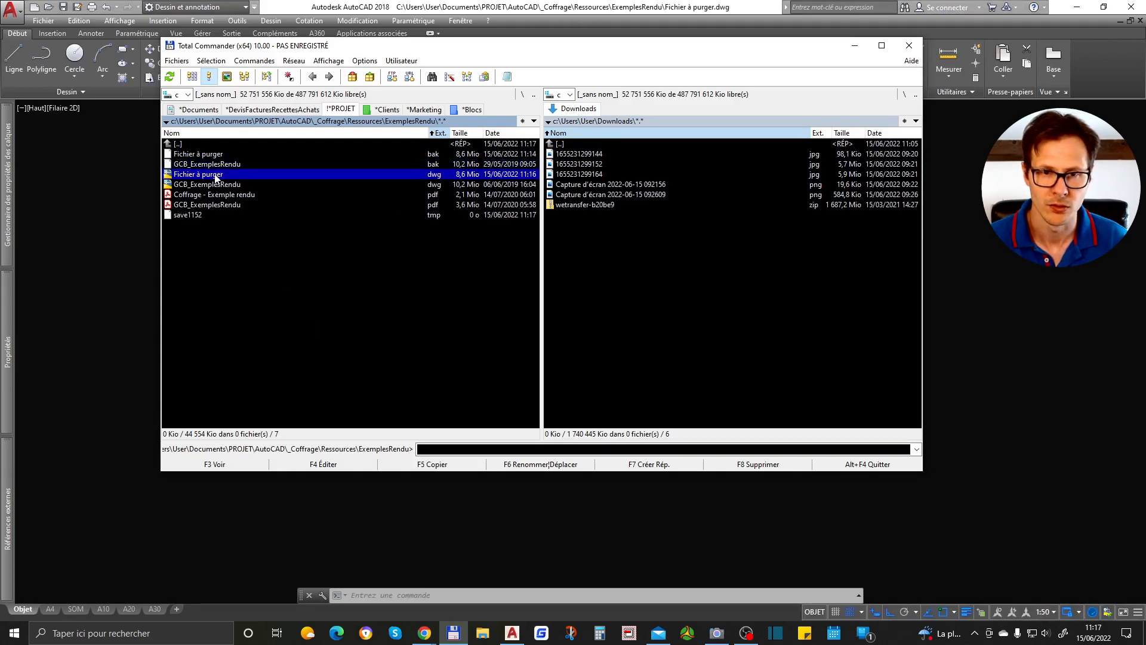
{"action": "left_click", "coordinate": [855, 46]}
{"action": "left_click", "coordinate": [573, 190]}
{"action": "left_click", "coordinate": [454, 632]}
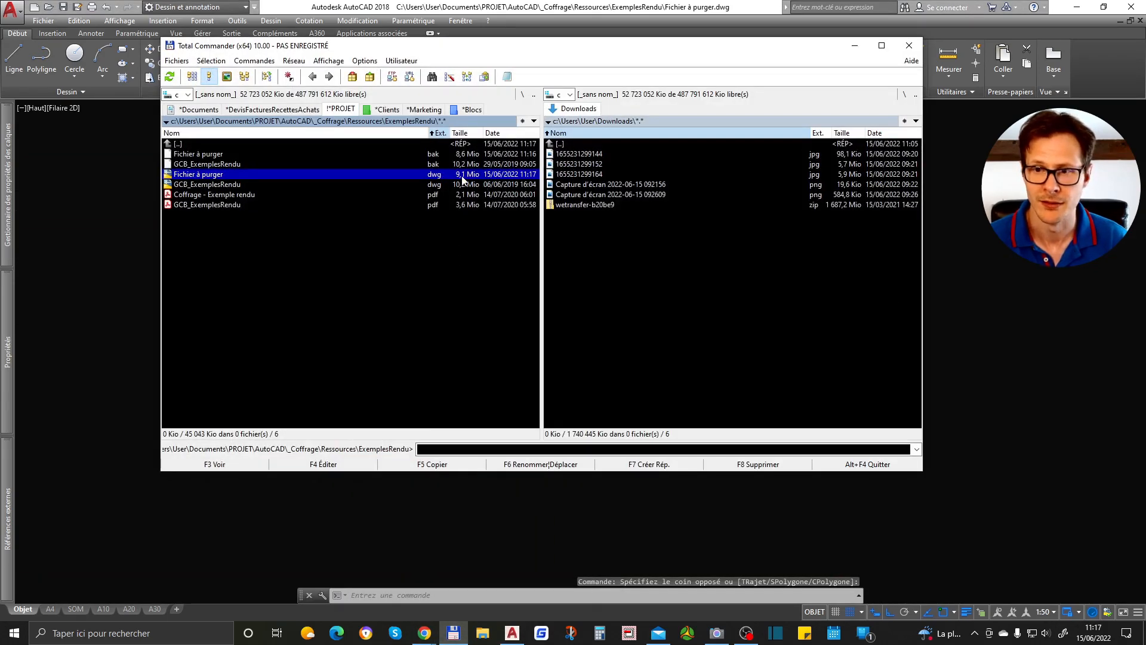
{"action": "left_click", "coordinate": [941, 306]}
- Save "Fichier à purger.dwg" over itself in the AutoCAD 2018 format, and check its size in Total Commander
{"action": "key", "text": "ctrl+shift+s"}
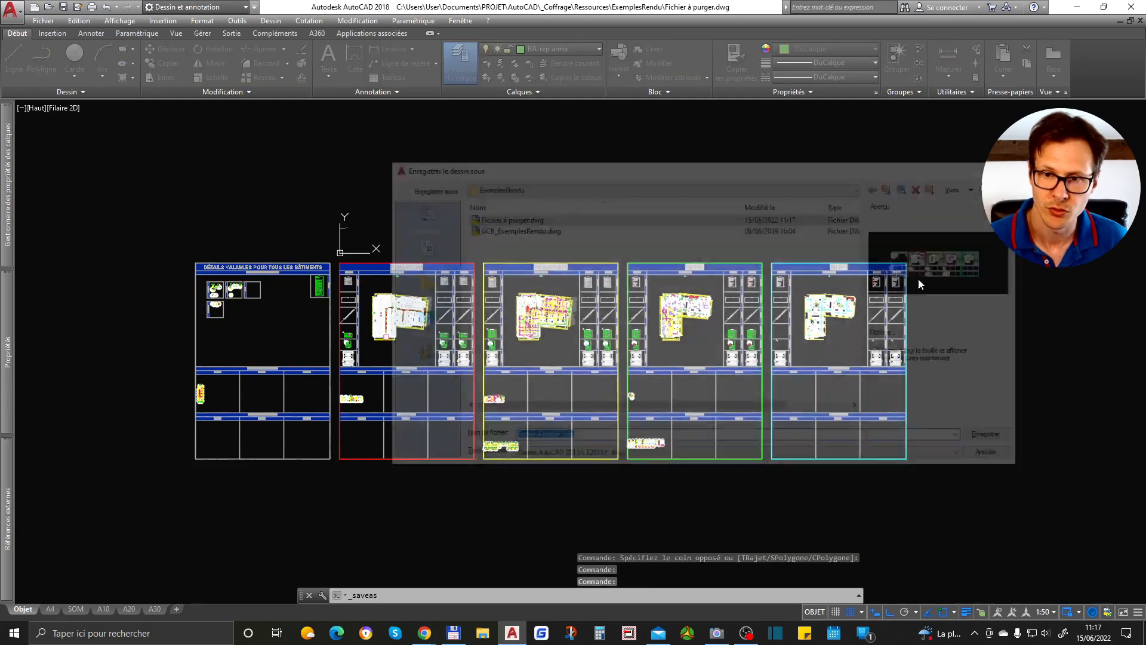
{"action": "left_click", "coordinate": [593, 458]}
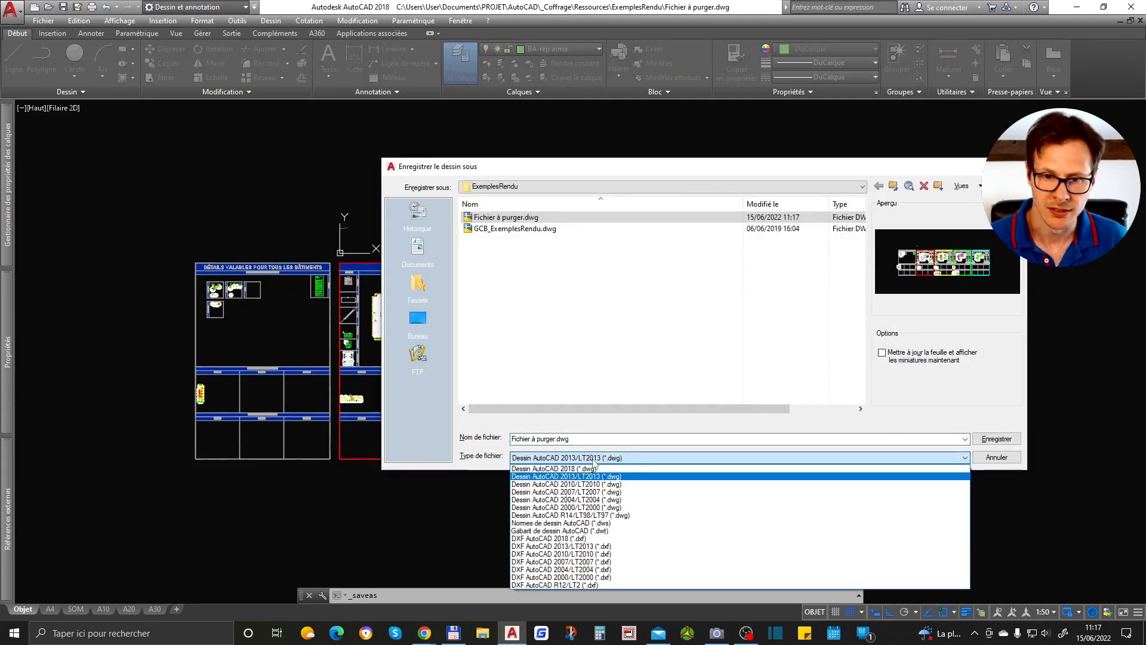
{"action": "left_click", "coordinate": [593, 468]}
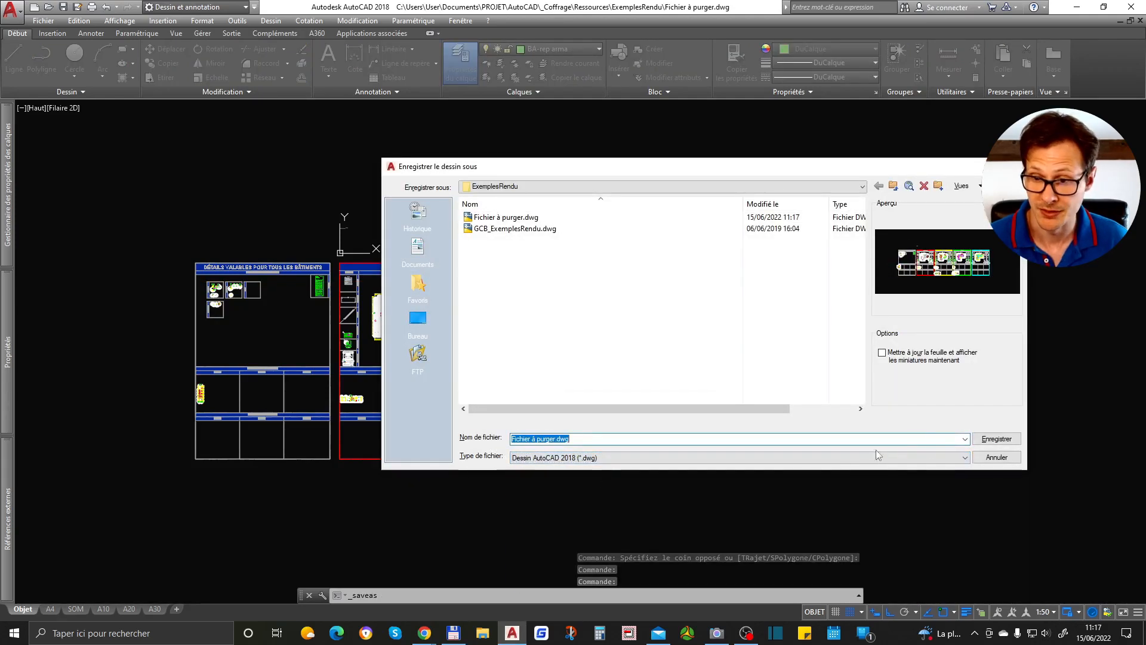
{"action": "left_click", "coordinate": [1007, 438]}
{"action": "left_click", "coordinate": [684, 348]}
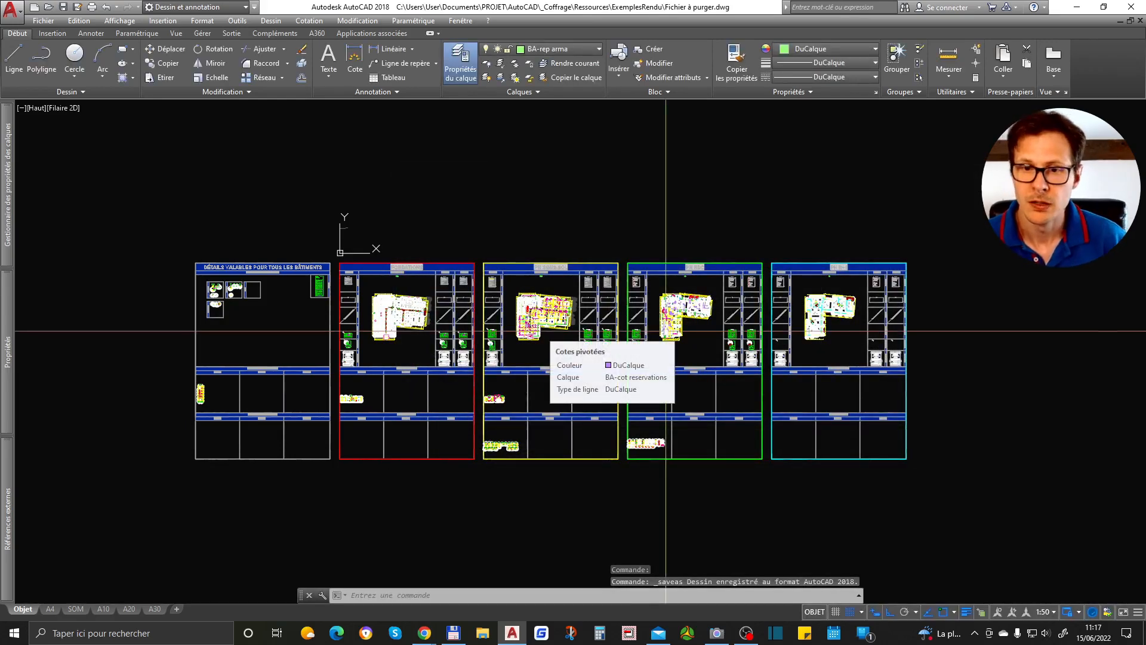
{"action": "left_click", "coordinate": [450, 628]}
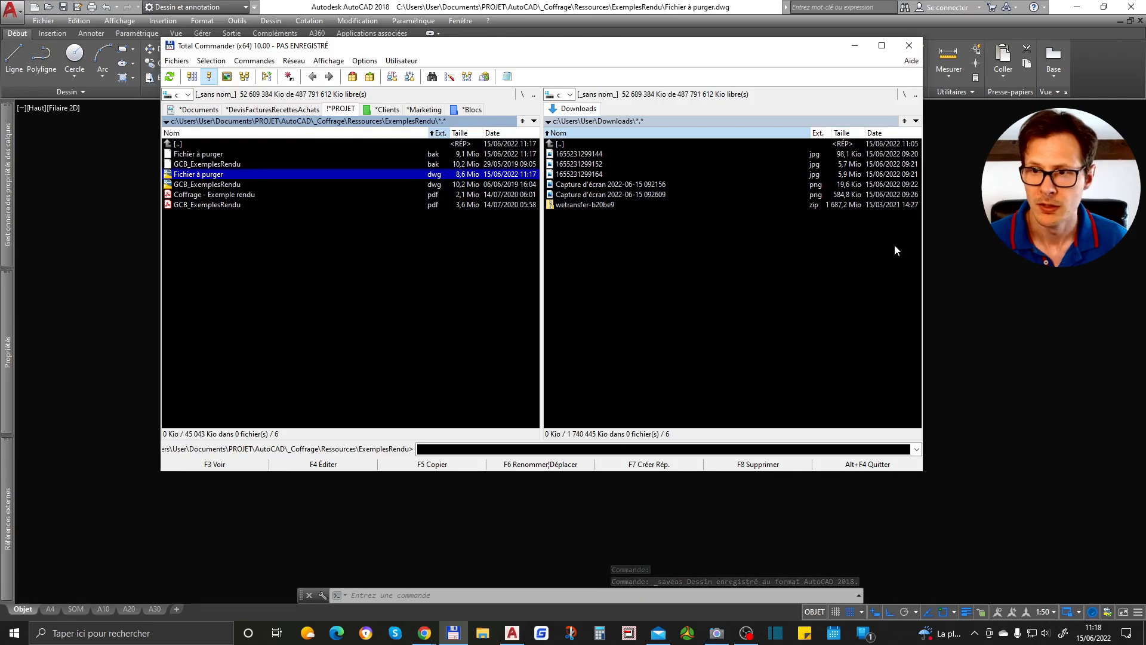
{"action": "left_click", "coordinate": [993, 217]}
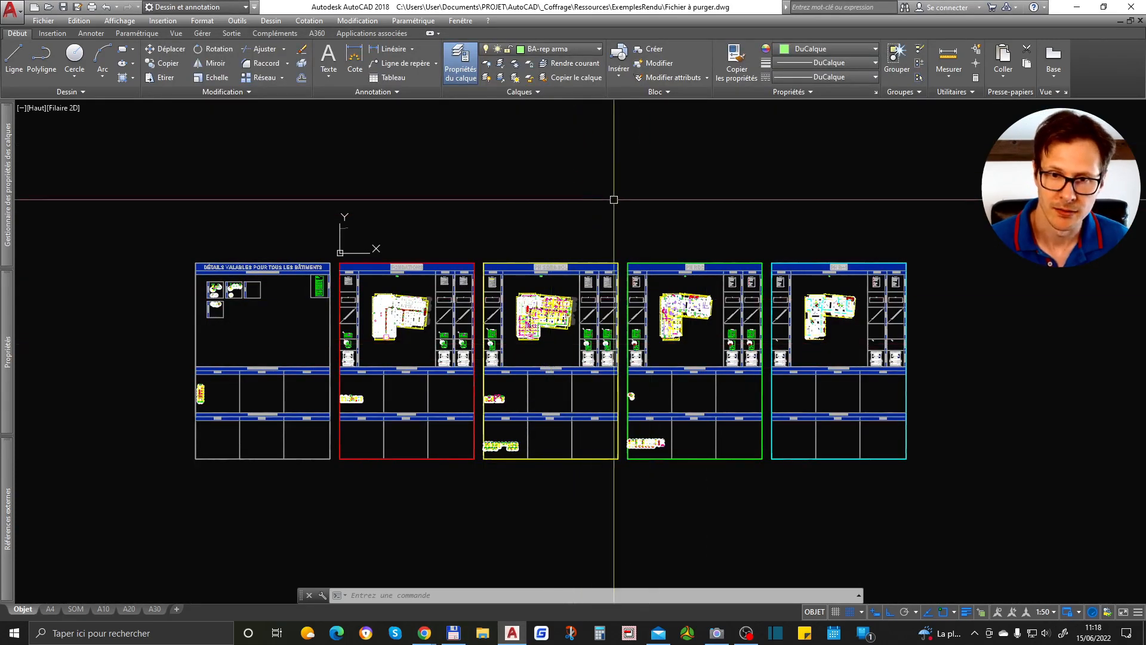
- Save and close the drawing, and reopen "Fichier à purger.dwg" with the Récupérer command, dismissing its messages
{"action": "key", "text": "ctrl+s"}
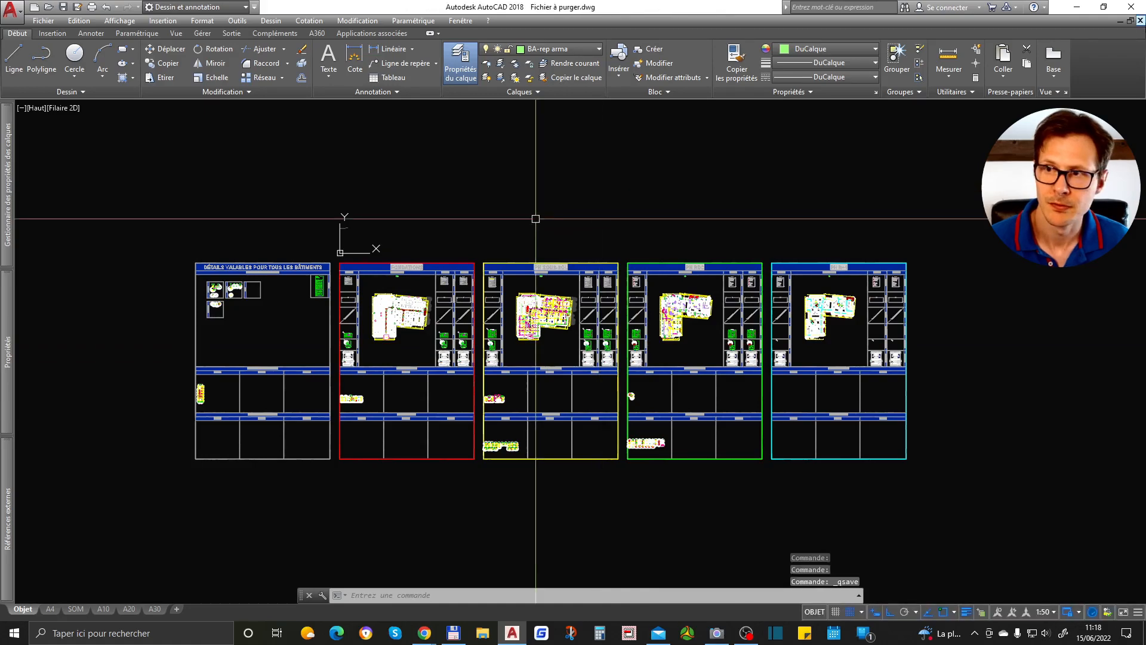
{"action": "left_click", "coordinate": [1140, 21]}
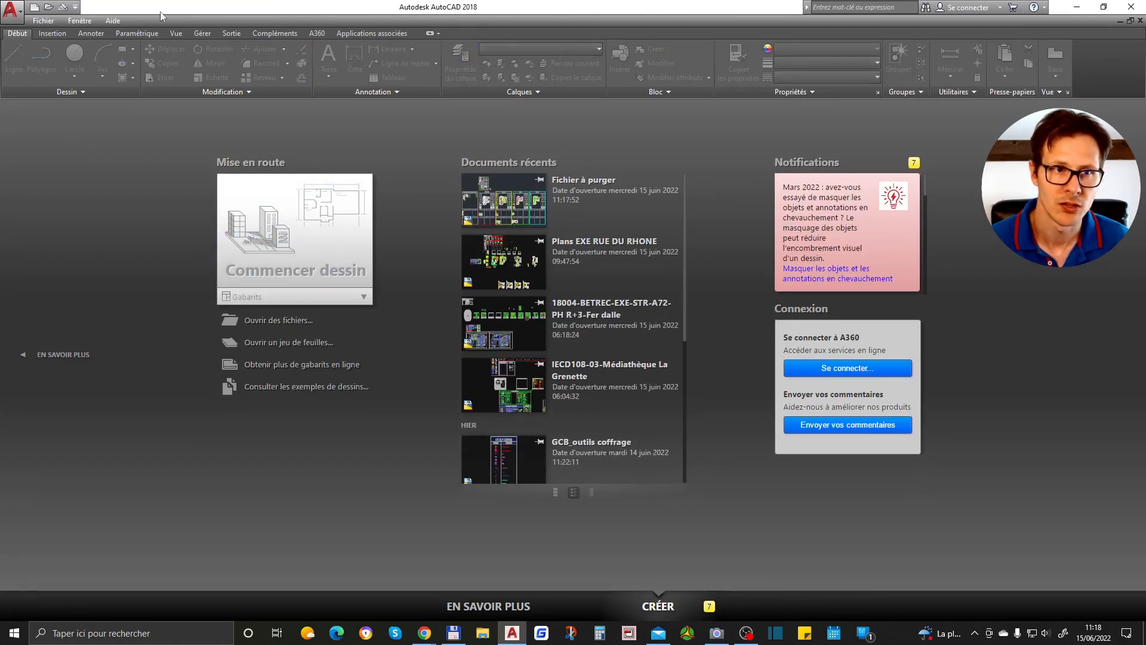
{"action": "left_click", "coordinate": [43, 20]}
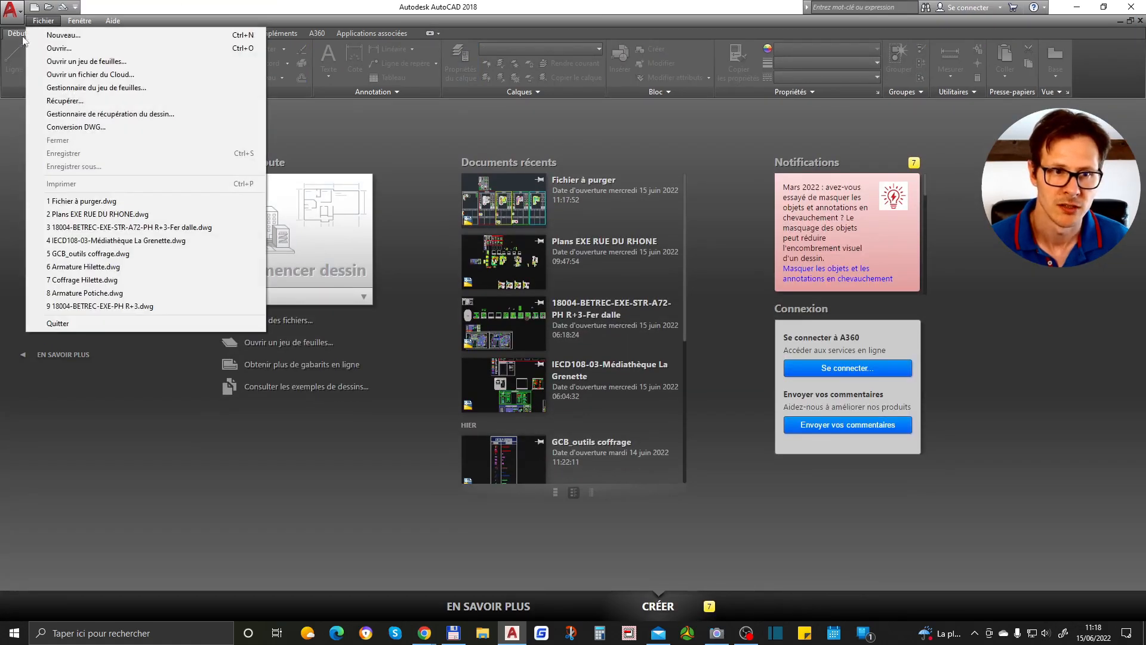
{"action": "left_click", "coordinate": [91, 100]}
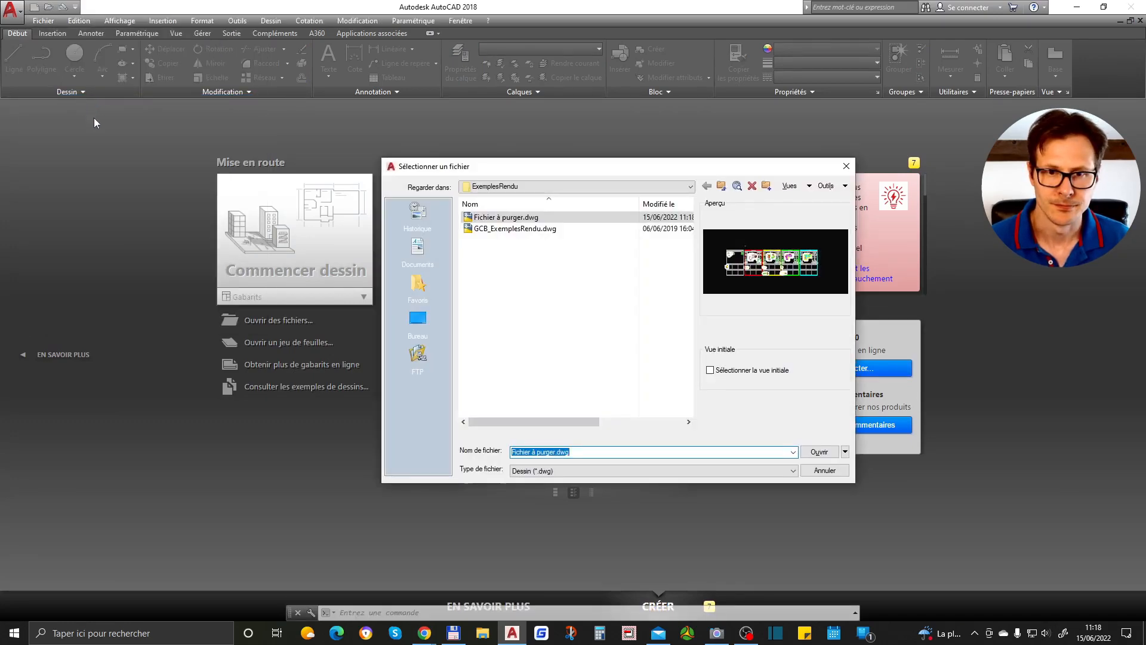
{"action": "double_click", "coordinate": [515, 217]}
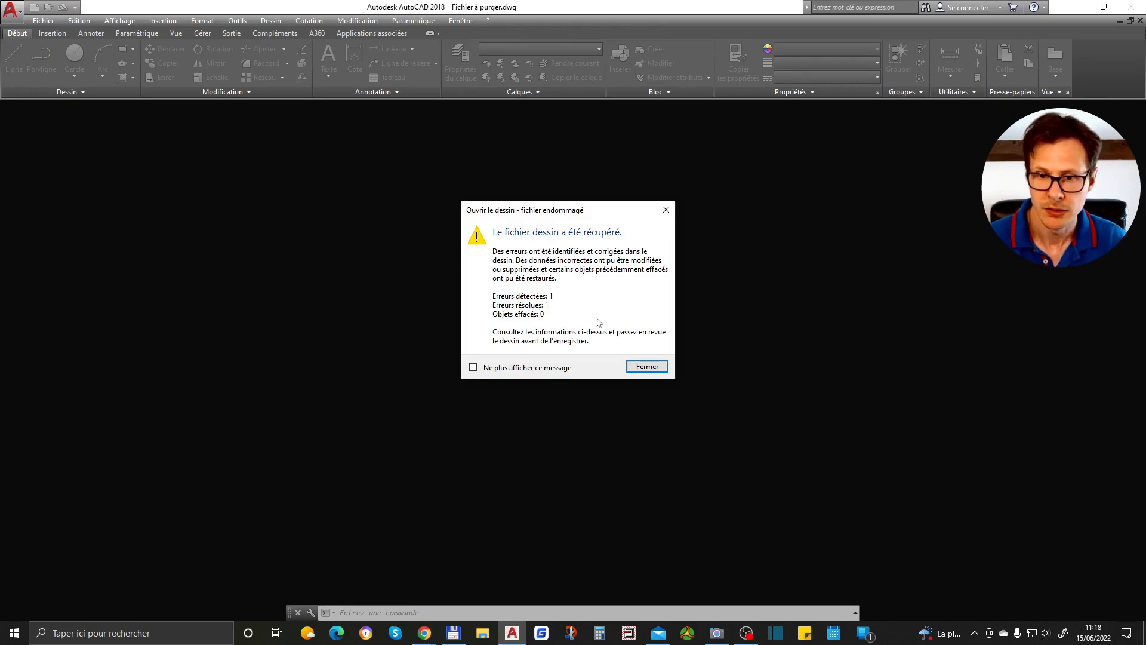
{"action": "left_click", "coordinate": [651, 367]}
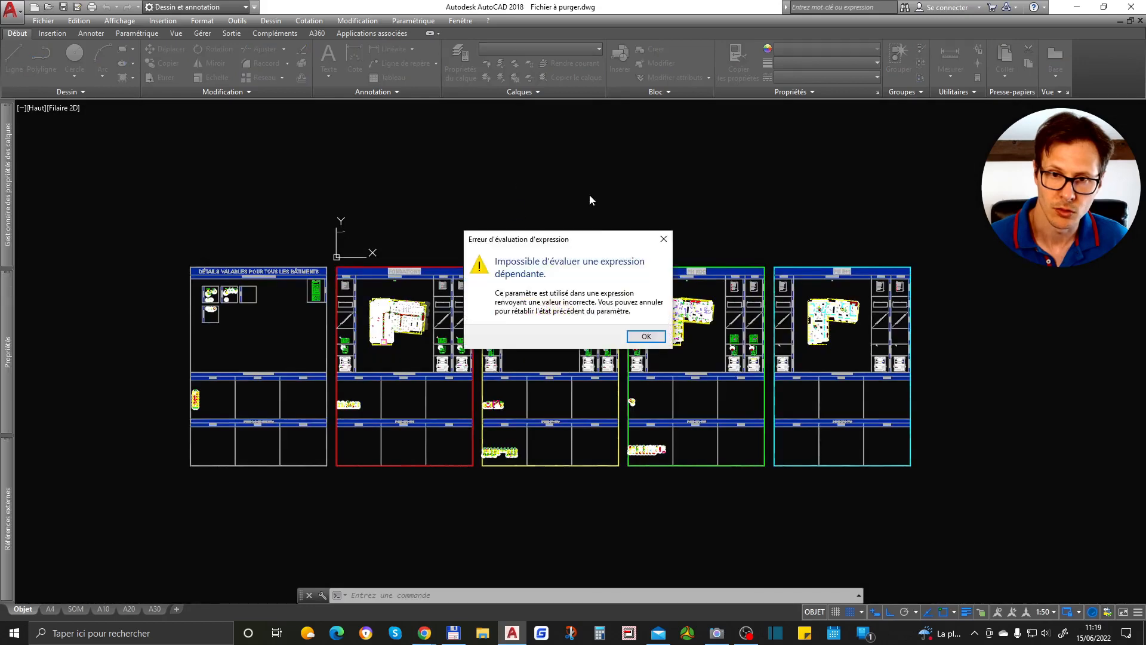
{"action": "left_click", "coordinate": [646, 336]}
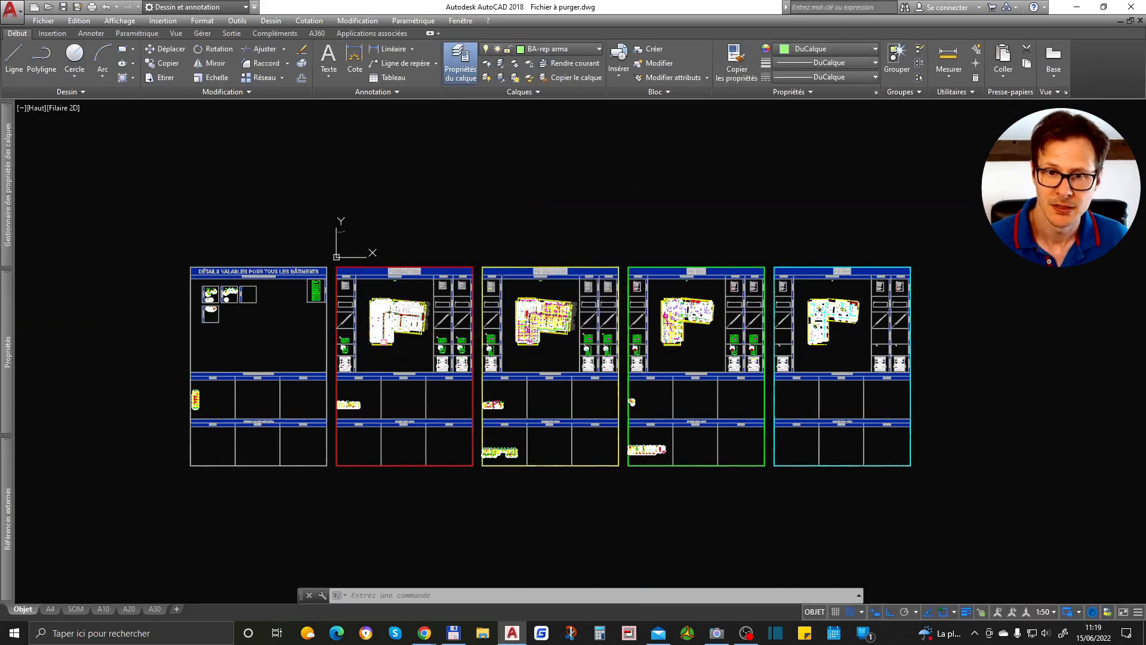
- Check the size of the recovered "Fichier à purger.dwg" in Total Commander, briefly maximizing its window
{"action": "left_click", "coordinate": [454, 632]}
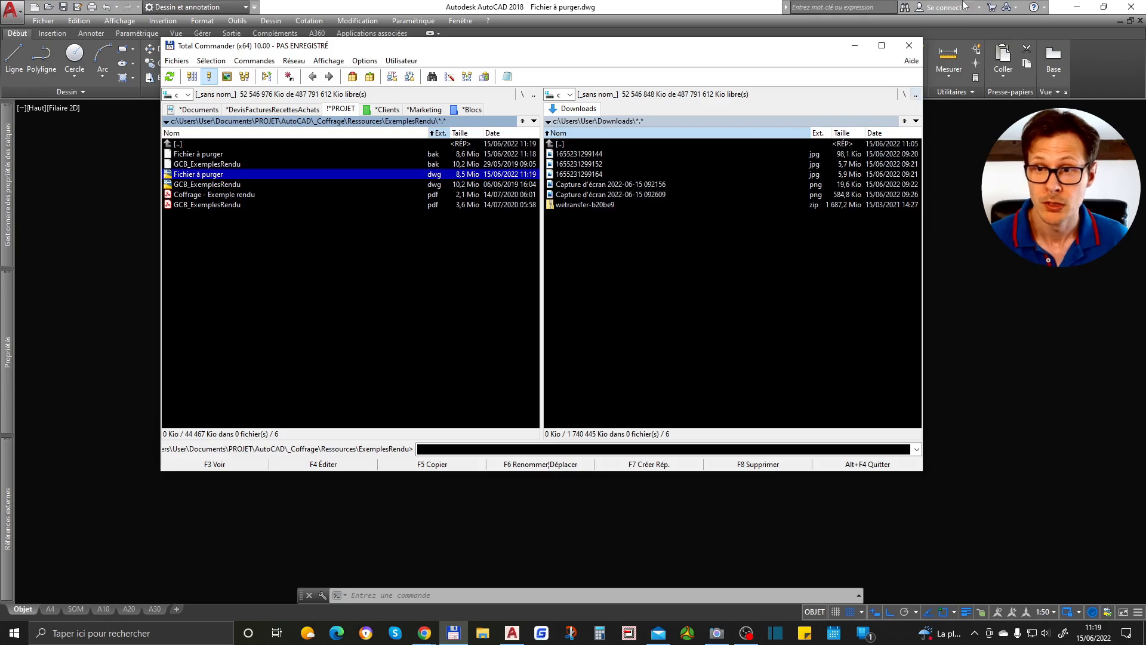
{"action": "left_click", "coordinate": [882, 45]}
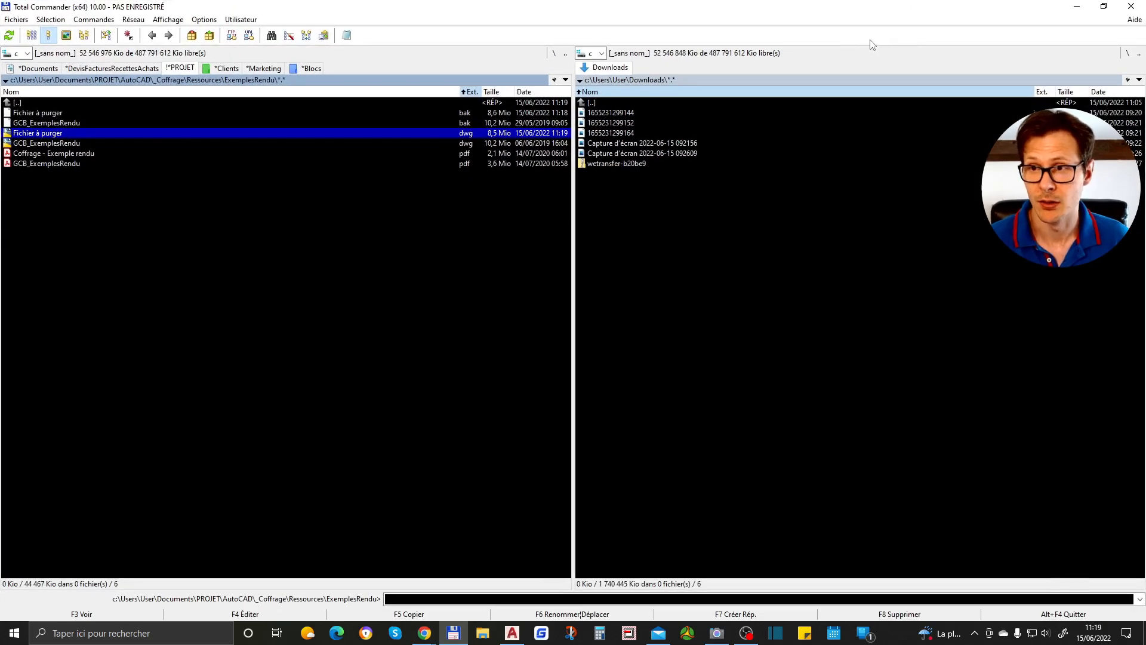
{"action": "left_click", "coordinate": [1103, 6]}
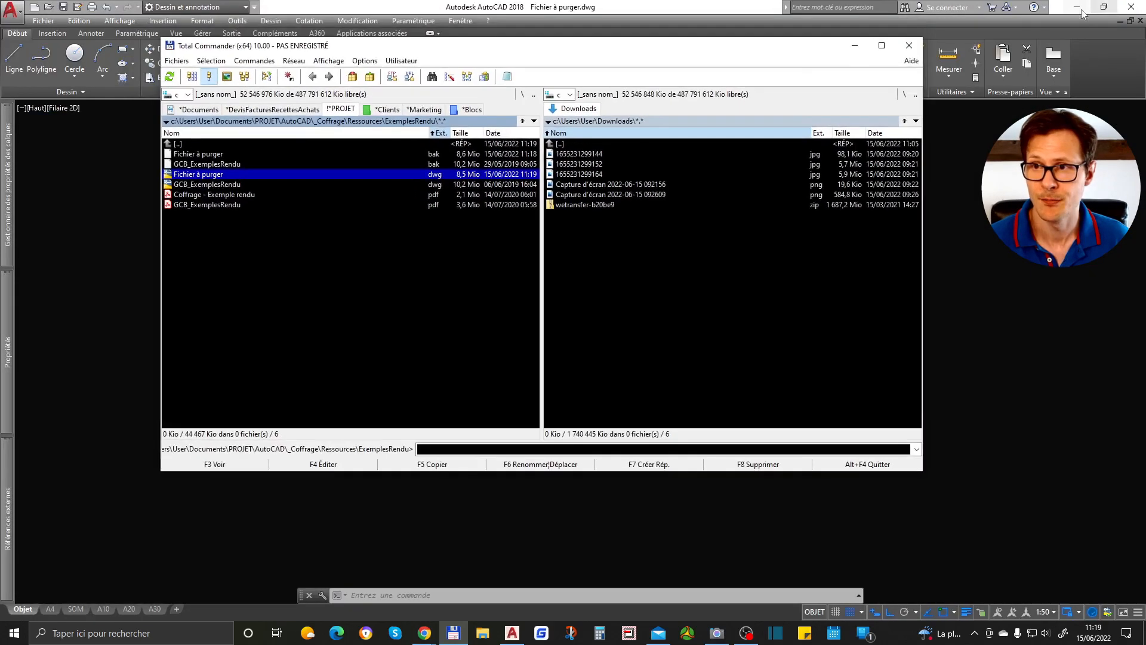
- Return to the drawing in AutoCAD and inspect the grips of the "Pente 1%" slope block near "Lacune de coulage"
{"action": "left_click", "coordinate": [854, 46]}
{"action": "left_click", "coordinate": [584, 225]}
{"action": "left_click", "coordinate": [641, 235]}
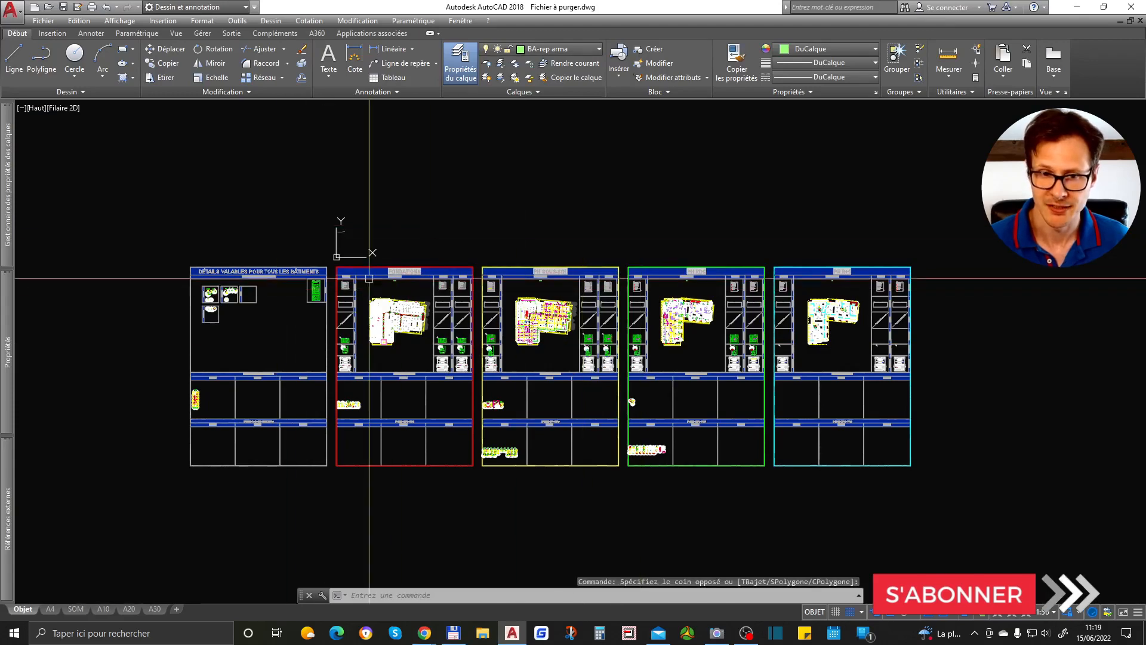
{"action": "scroll", "coordinate": [374, 306], "scroll_direction": "up", "scroll_amount": 6}
{"action": "scroll", "coordinate": [411, 320], "scroll_direction": "up", "scroll_amount": 6}
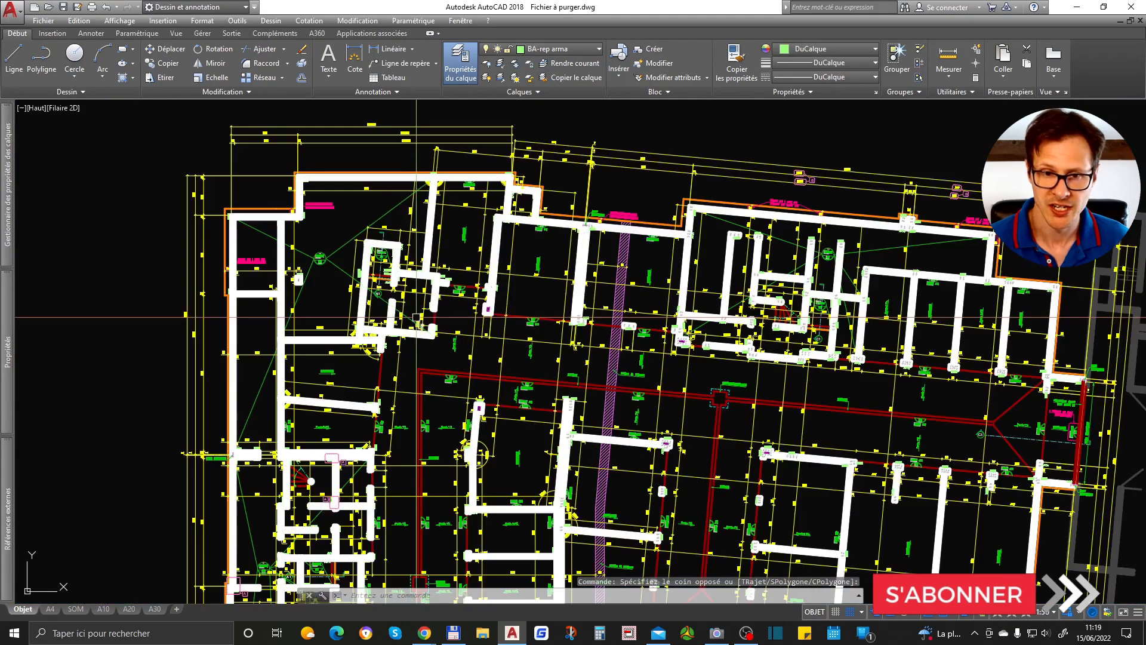
{"action": "left_click", "coordinate": [636, 360]}
{"action": "left_click", "coordinate": [645, 358]}
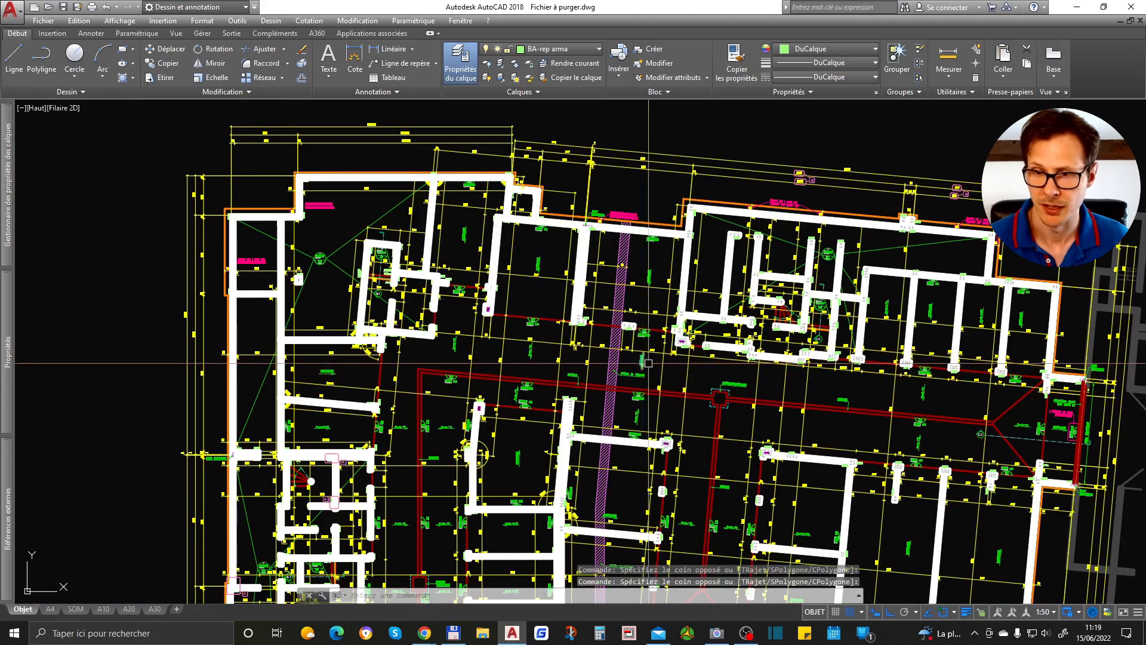
{"action": "scroll", "coordinate": [645, 362], "scroll_direction": "up", "scroll_amount": 5}
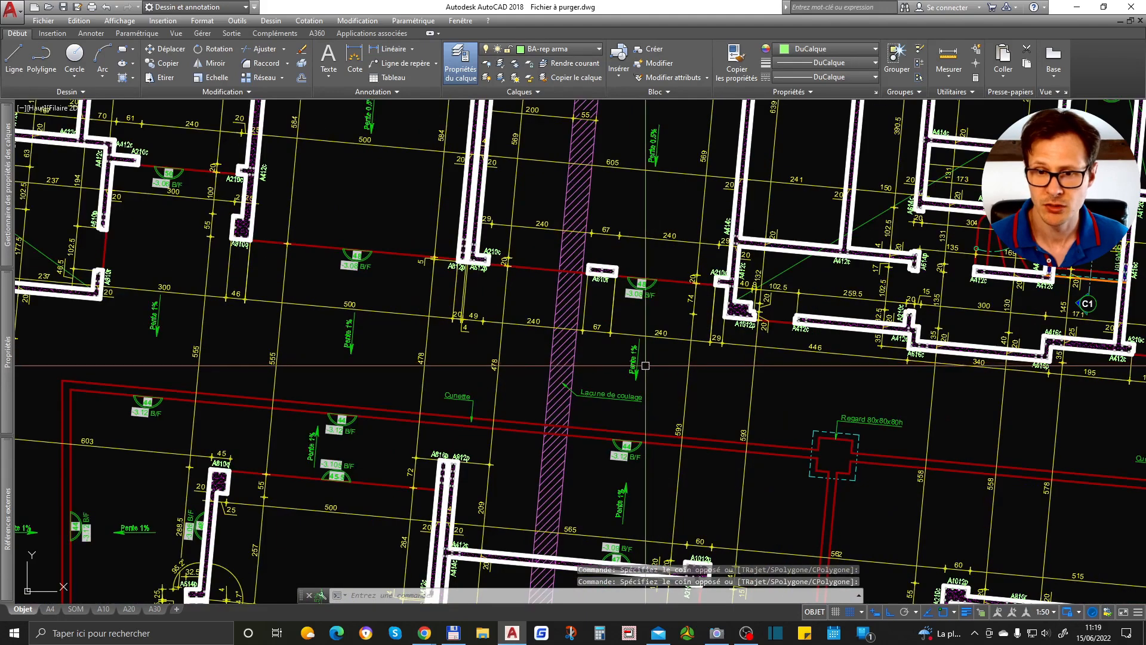
{"action": "middle_click_drag", "start_coordinate": [648, 362], "coordinate": [635, 355]}
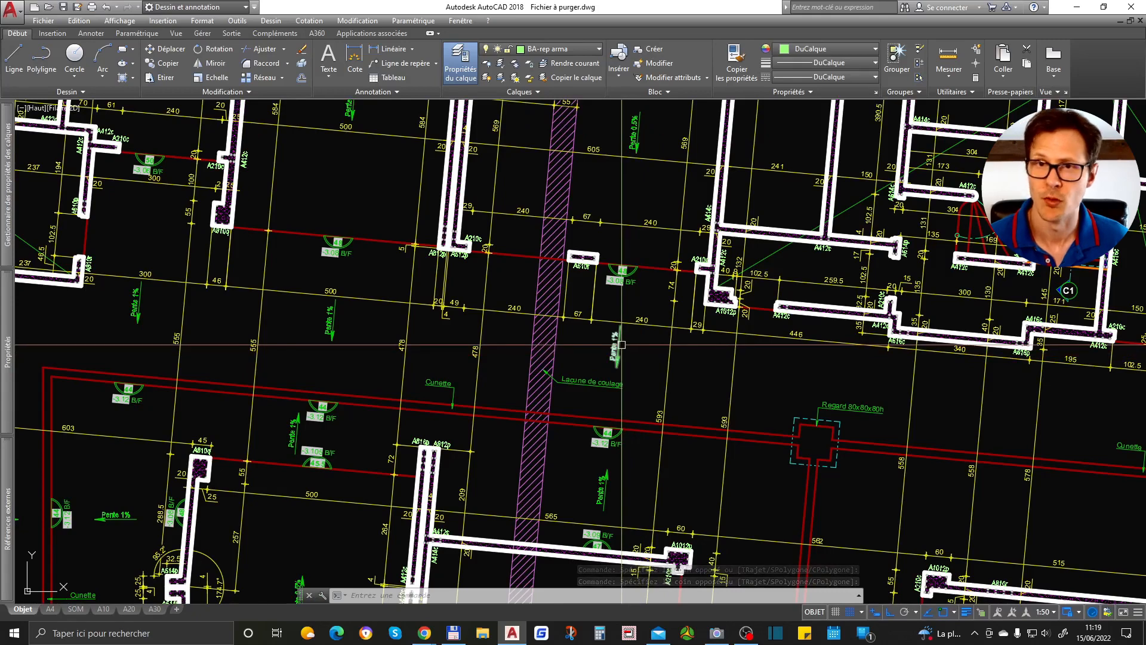
{"action": "left_click", "coordinate": [617, 345]}
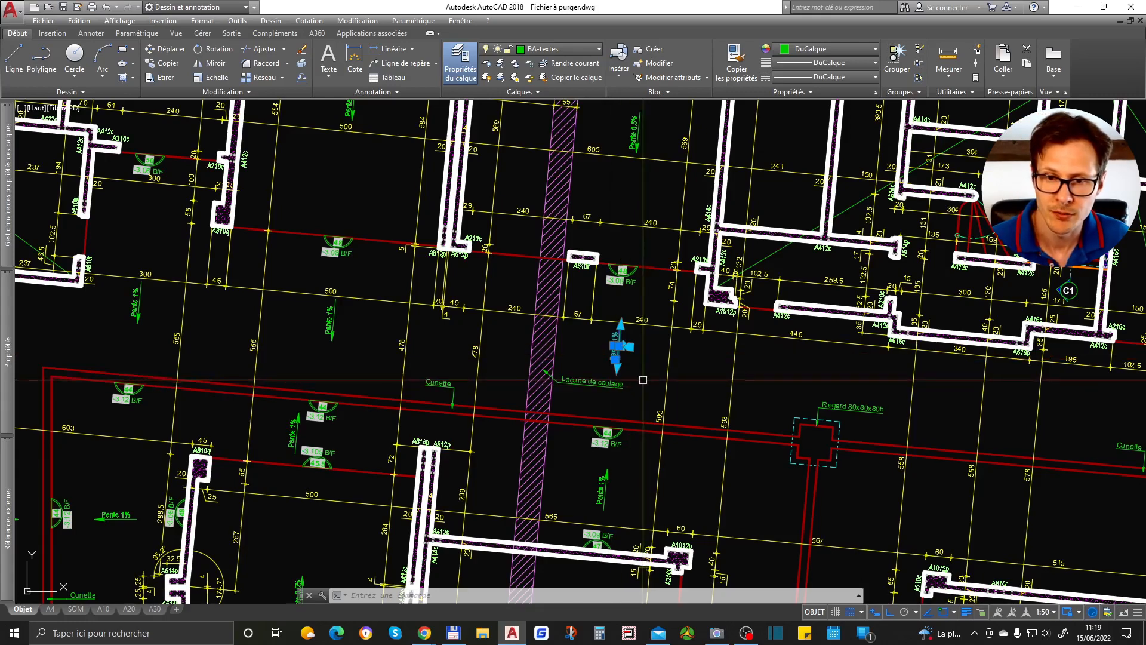
{"action": "key", "text": "Escape"}
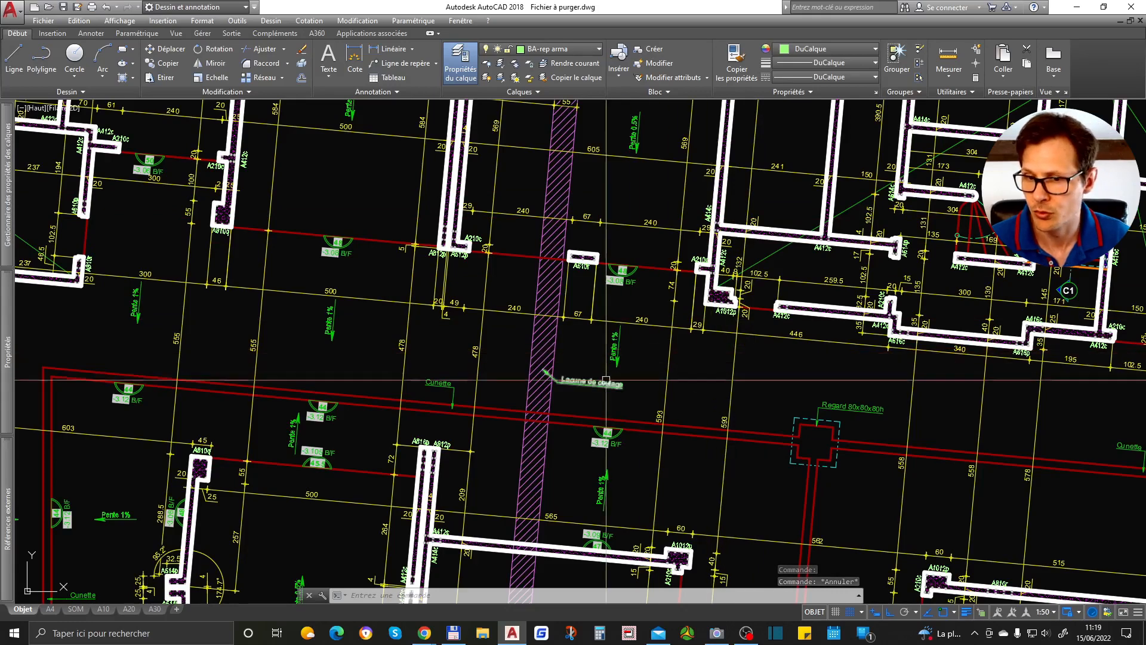
- Inspect the "Pente 1%" block again and view the EPAISSEUR options of the 44 thickness block below it
{"action": "left_click", "coordinate": [621, 354]}
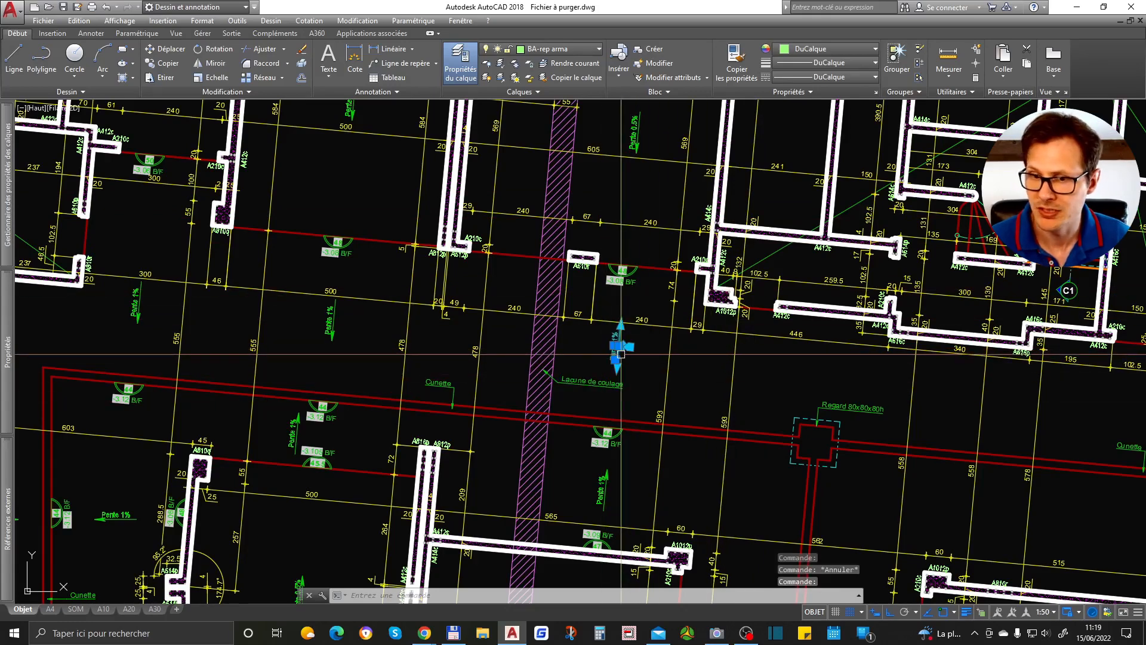
{"action": "scroll", "coordinate": [615, 432], "scroll_direction": "up", "scroll_amount": 4}
{"action": "key", "text": "Escape"}
{"action": "left_click", "coordinate": [605, 420]}
{"action": "right_click", "coordinate": [603, 415]}
{"action": "mouse_move", "coordinate": [653, 465]}
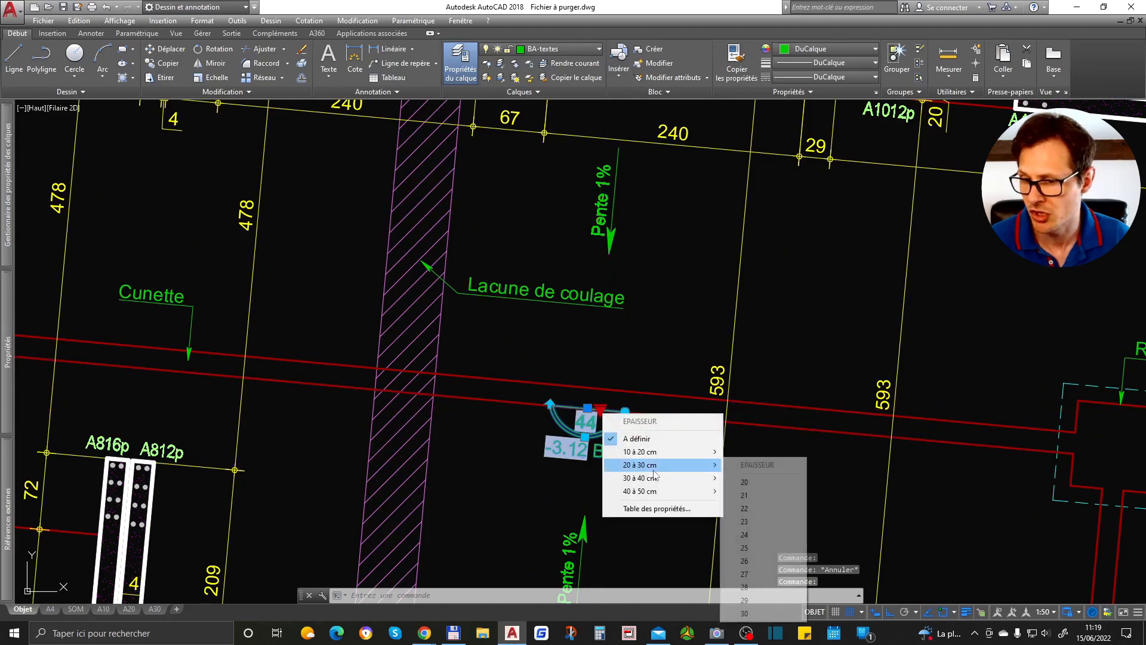
{"action": "key", "text": "Escape"}
{"action": "scroll", "coordinate": [588, 423], "scroll_direction": "down", "scroll_amount": 2}
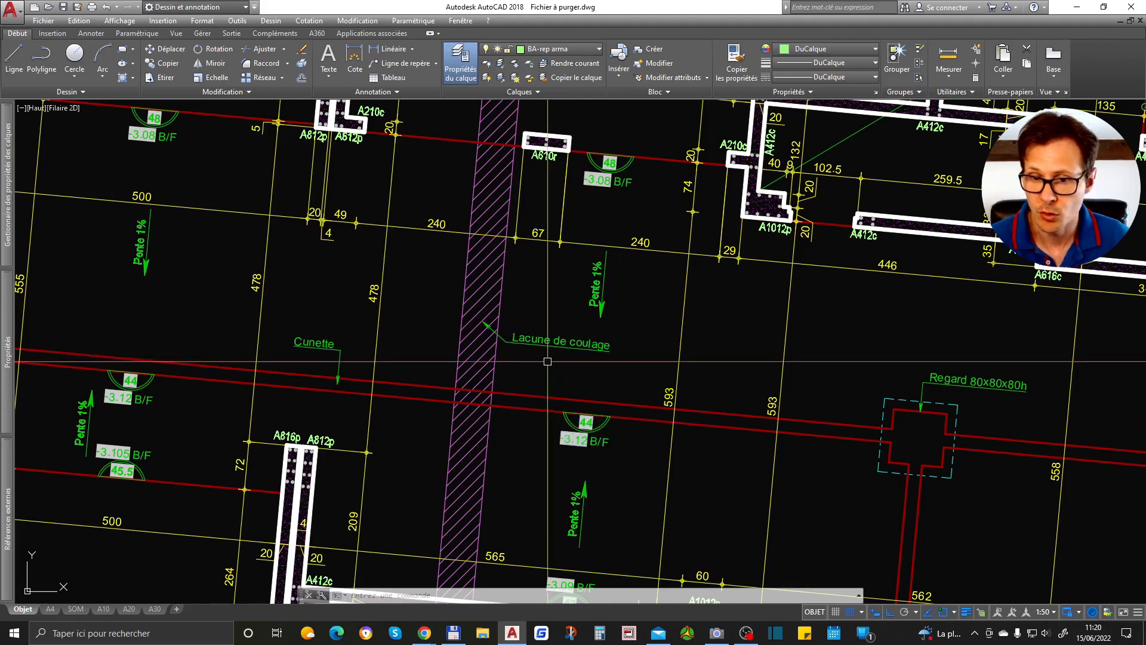
- Select every block similar to the 44 thickness block across the drawing and explode them all with BURST
{"action": "left_click", "coordinate": [587, 422]}
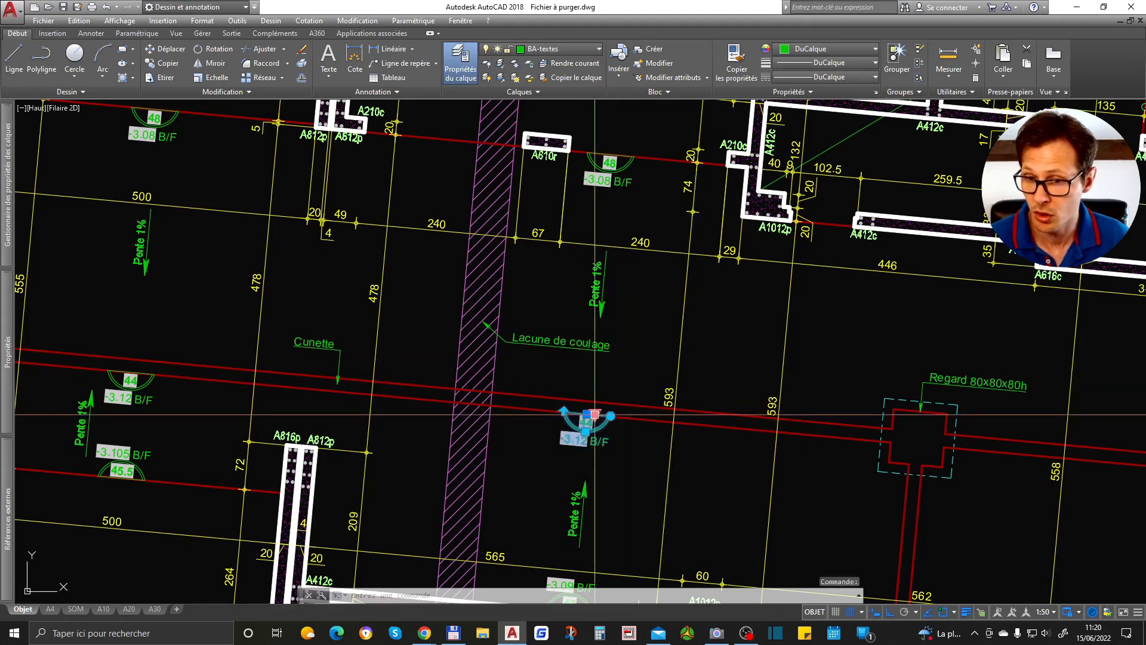
{"action": "right_click", "coordinate": [611, 382]}
{"action": "left_click", "coordinate": [664, 276]}
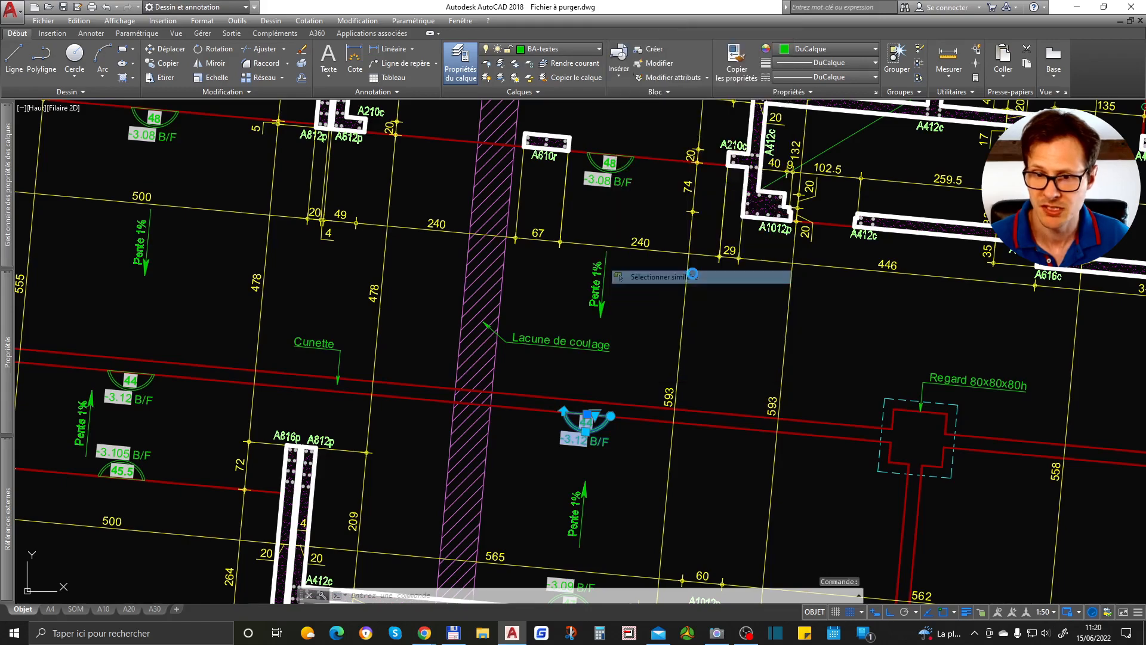
{"action": "scroll", "coordinate": [665, 277], "scroll_direction": "down", "scroll_amount": 10}
{"action": "scroll", "coordinate": [239, 280], "scroll_direction": "down", "scroll_amount": 6}
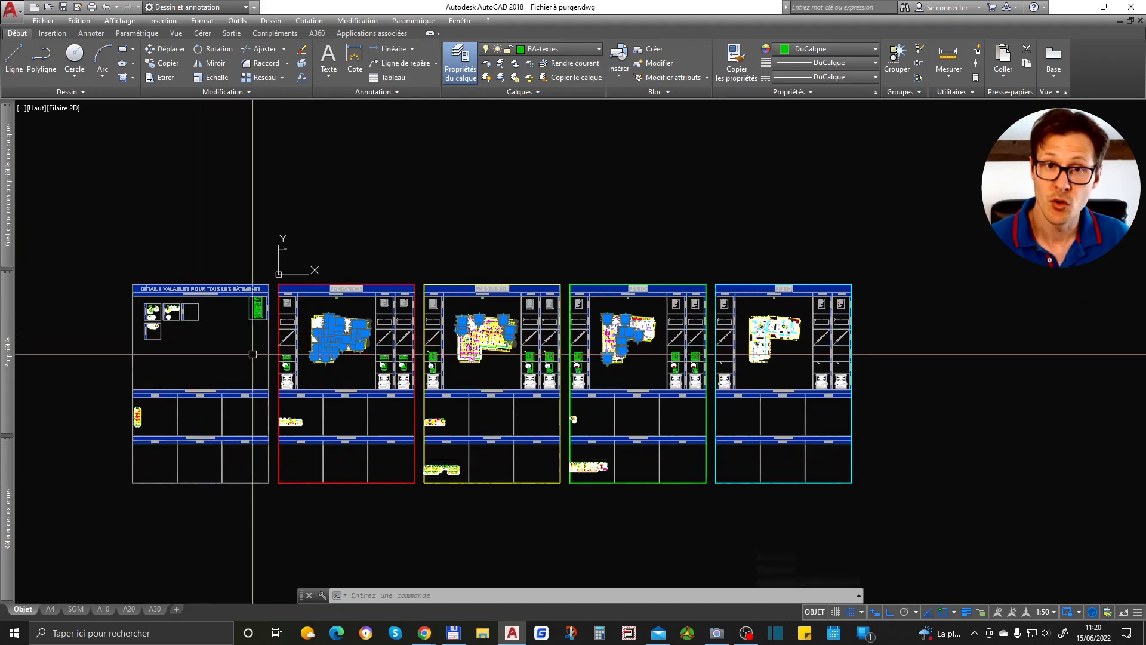
{"action": "type", "text": "bur"}
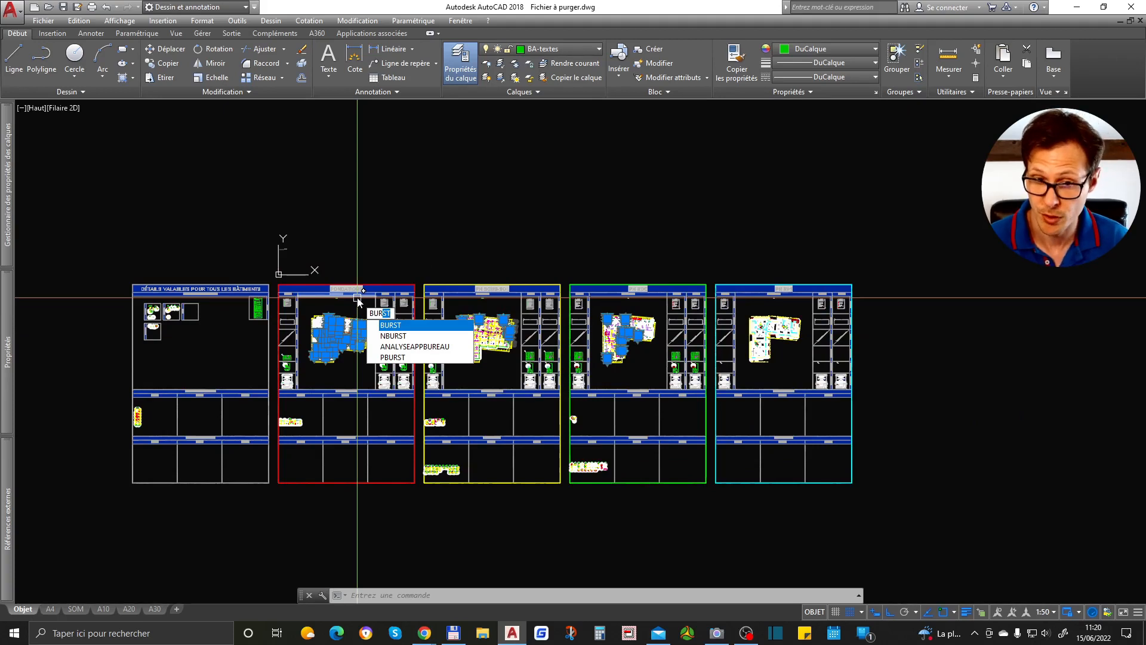
{"action": "left_click", "coordinate": [401, 325]}
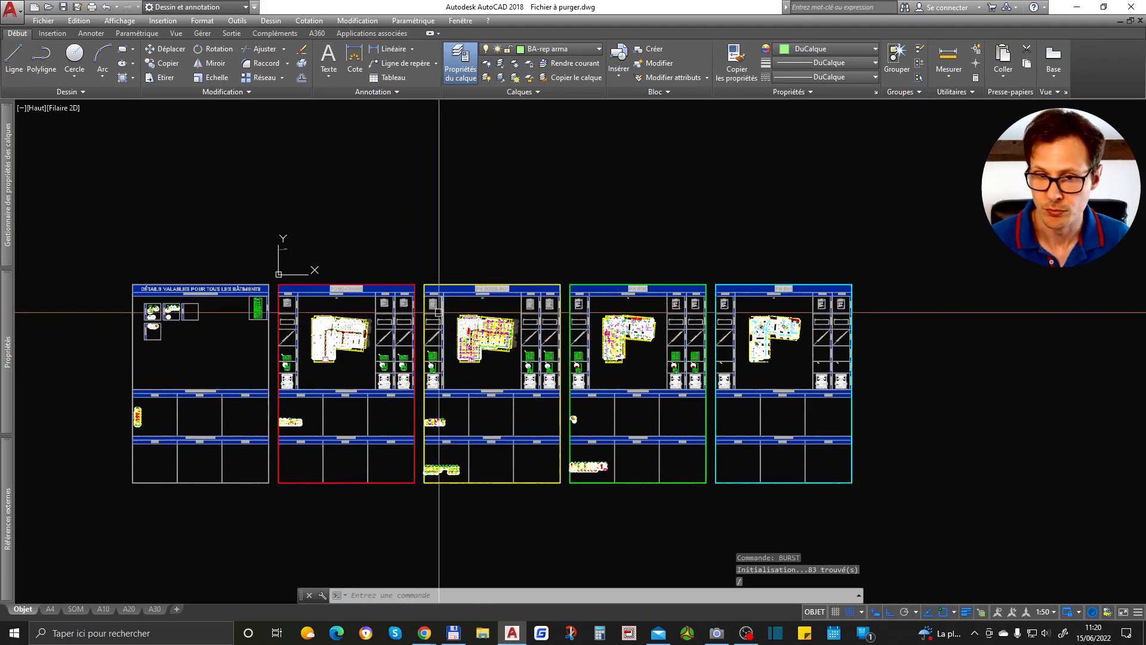
- Try to explode the B4 section mark with the Décomposer command, and undo the explosion
{"action": "scroll", "coordinate": [466, 330], "scroll_direction": "up", "scroll_amount": 5}
{"action": "scroll", "coordinate": [540, 364], "scroll_direction": "up", "scroll_amount": 2}
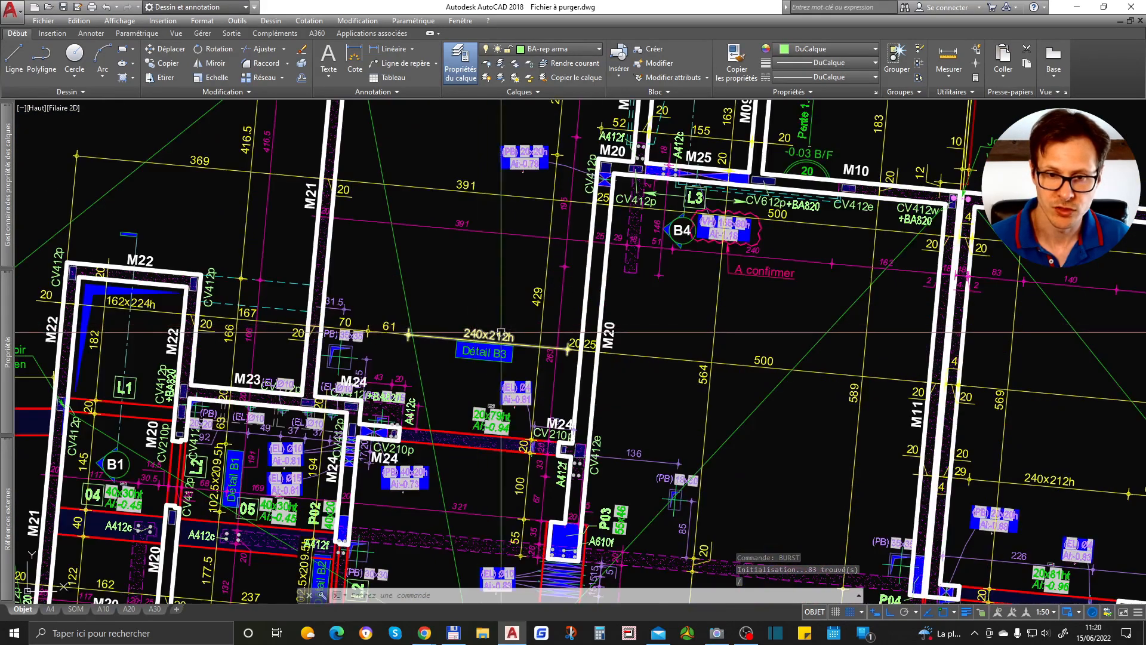
{"action": "scroll", "coordinate": [540, 358], "scroll_direction": "up", "scroll_amount": 2}
{"action": "scroll", "coordinate": [608, 328], "scroll_direction": "up", "scroll_amount": 4}
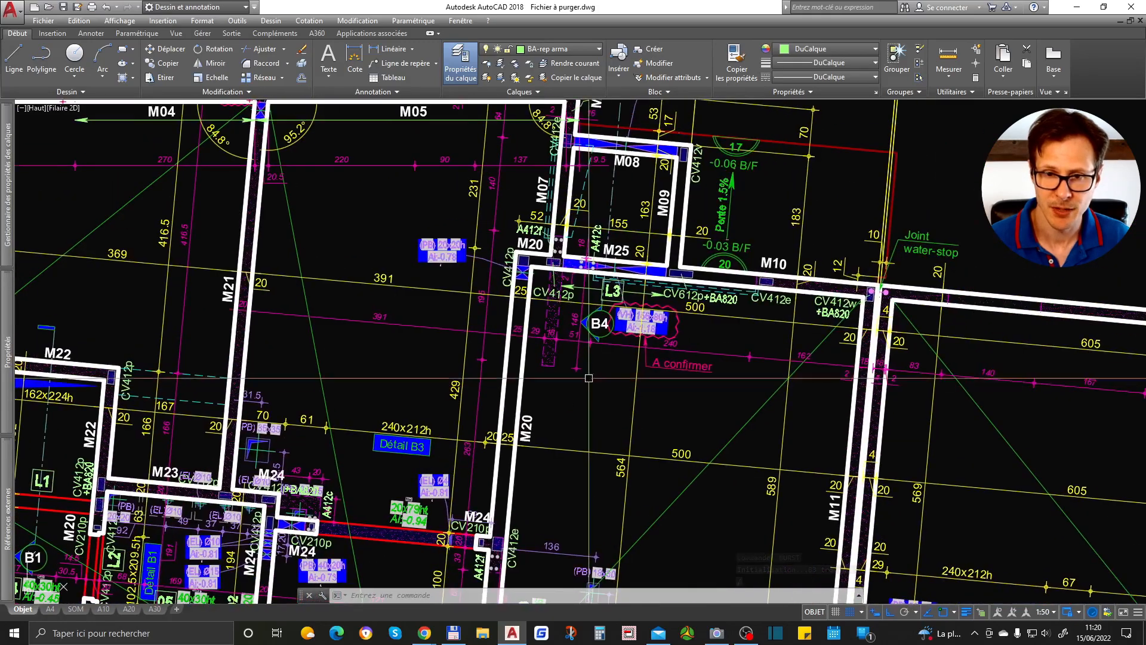
{"action": "left_click", "coordinate": [605, 373]}
{"action": "type", "text": "de"}
{"action": "key", "text": "Return"}
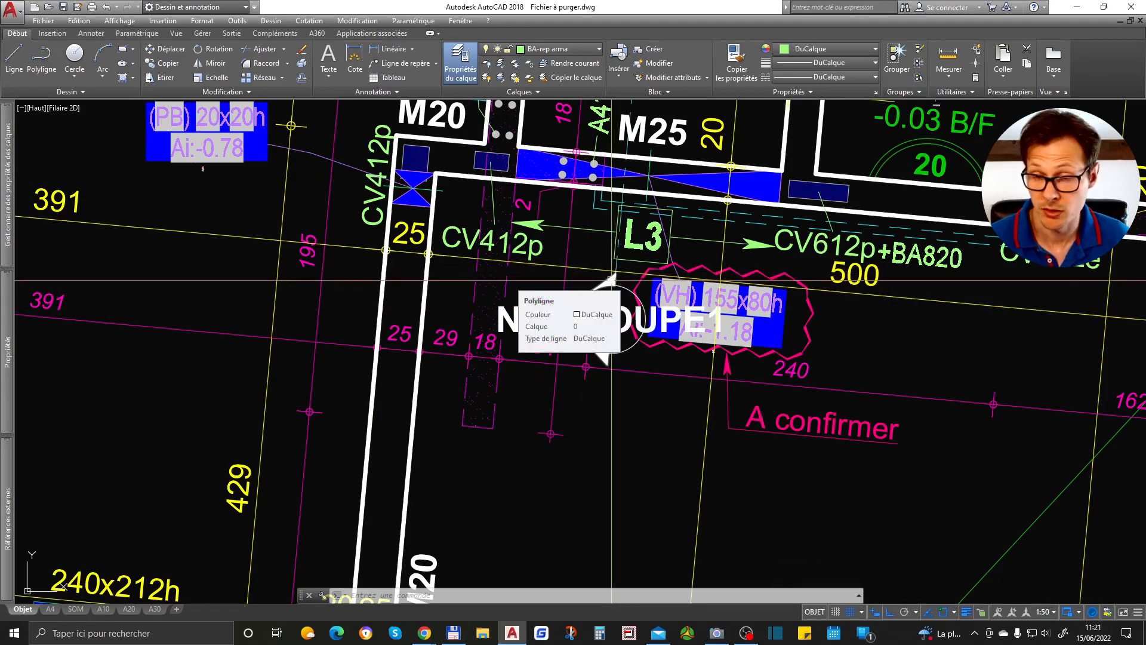
{"action": "key", "text": "ctrl+z"}
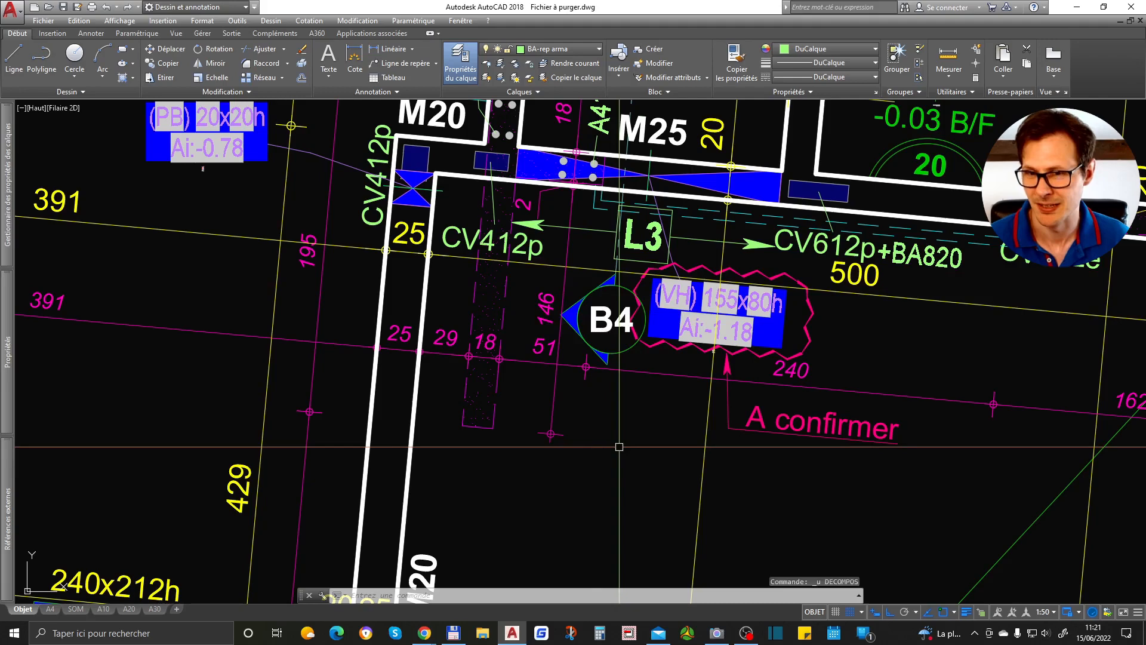
- Explode the B4 section mark with BURST to keep its attribute value as text
{"action": "left_click", "coordinate": [611, 319]}
{"action": "type", "text": "burs"}
{"action": "key", "text": "Return"}
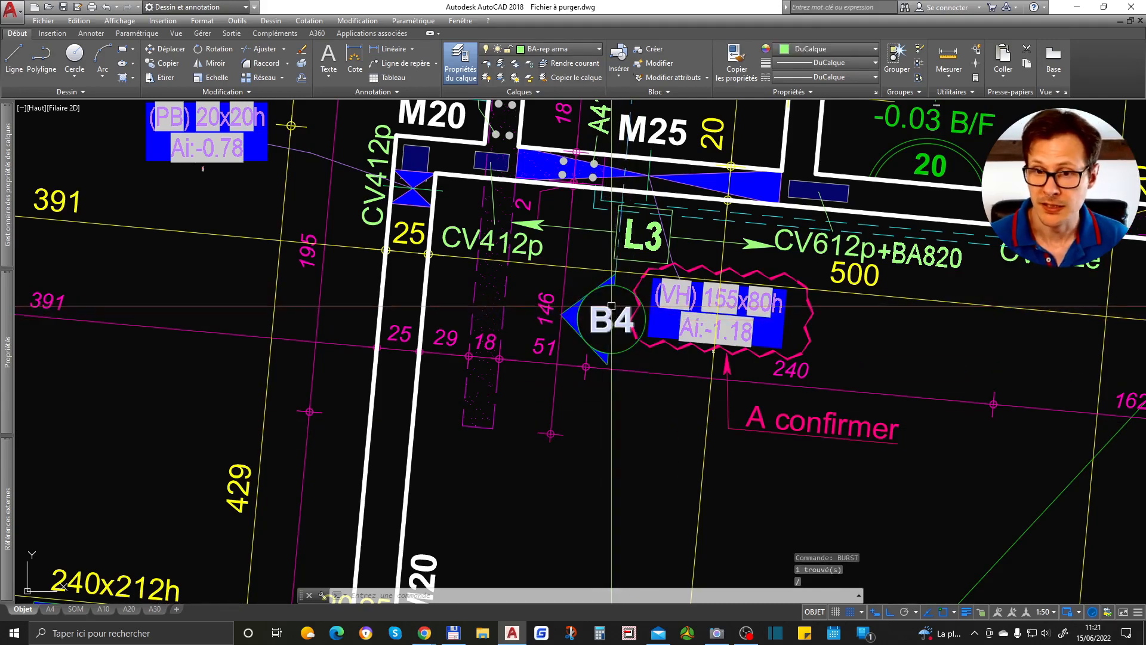
- Check the exploded B4 section mark by opening its text for editing and selecting its circle separately
{"action": "double_click", "coordinate": [604, 316]}
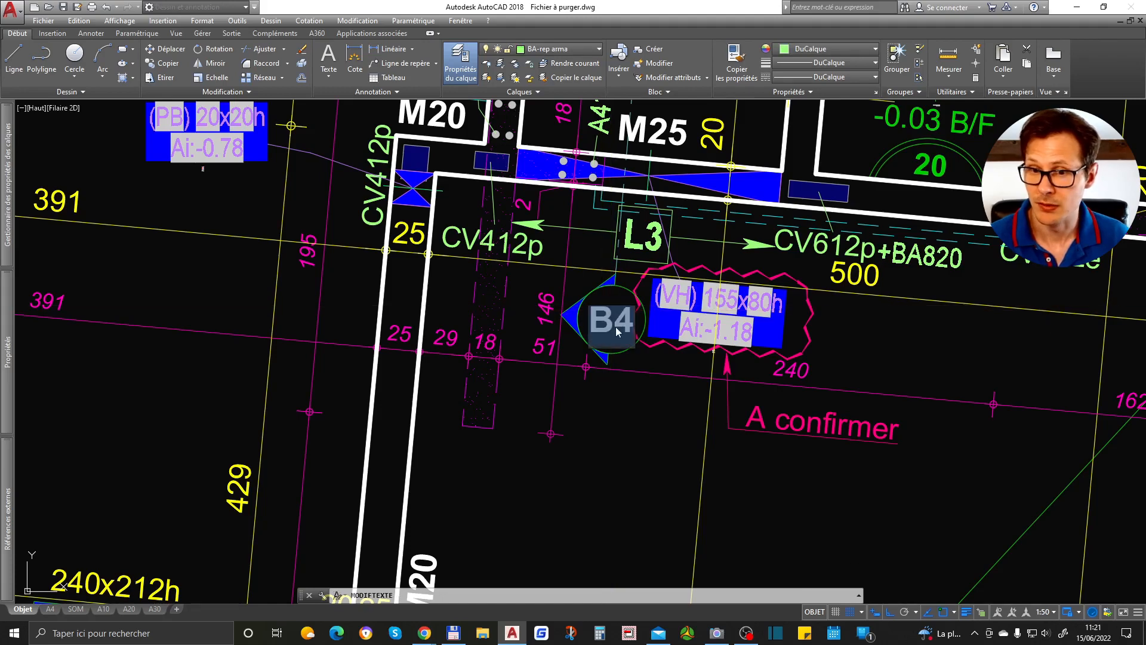
{"action": "key", "text": "Escape"}
{"action": "key", "text": "Escape"}
{"action": "key", "text": "Escape"}
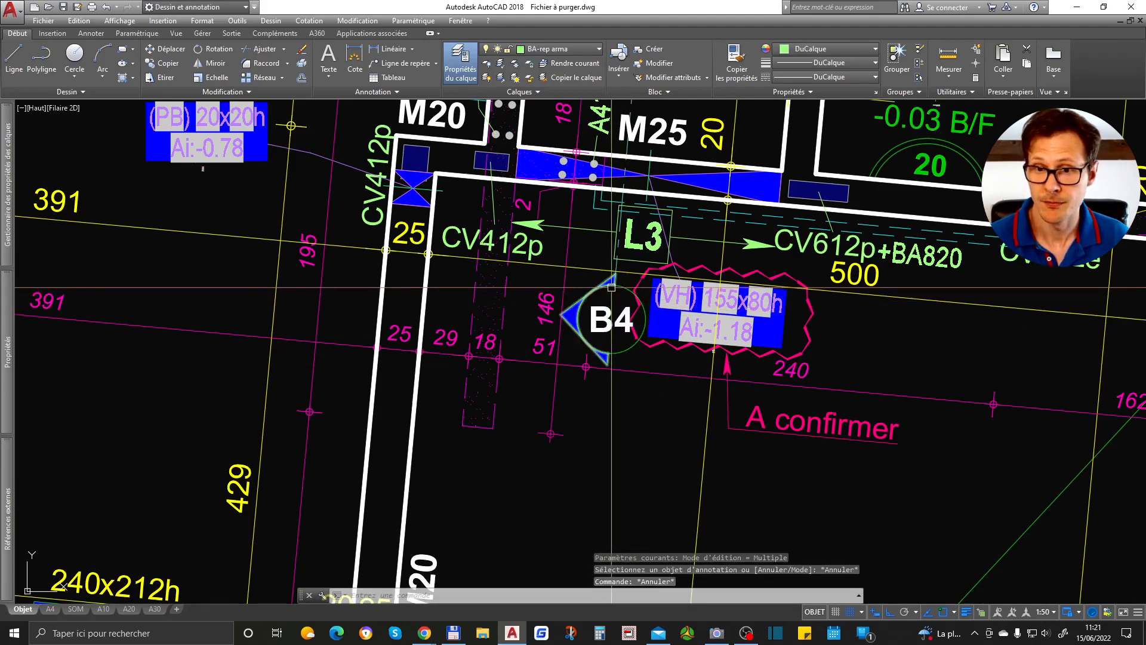
{"action": "left_click", "coordinate": [621, 289]}
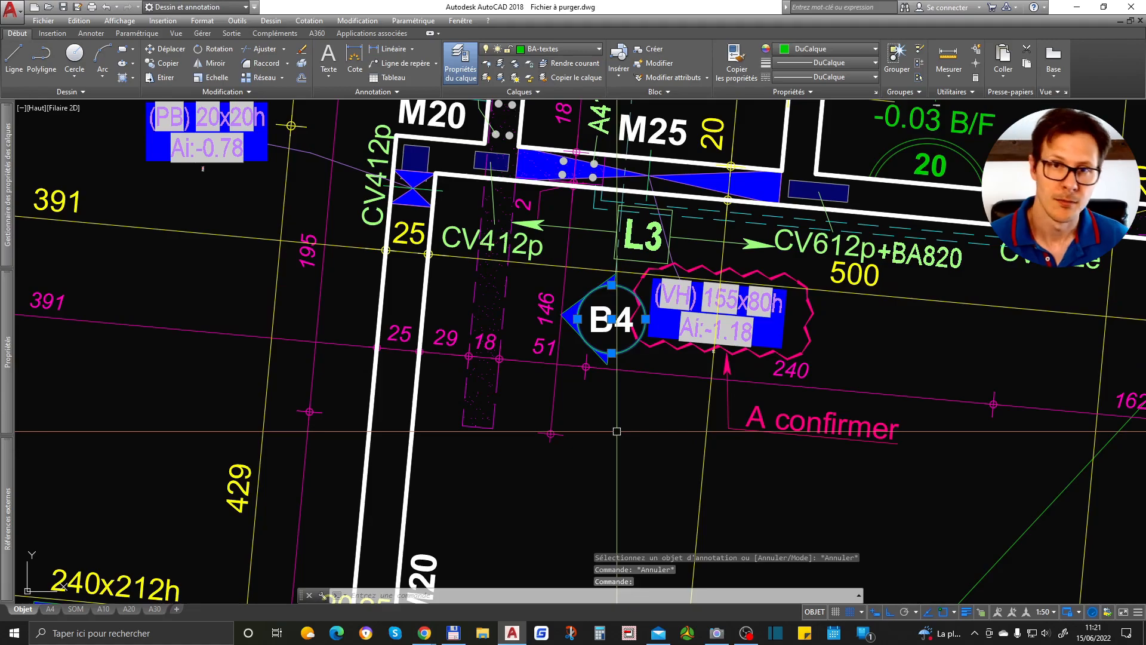
{"action": "key", "text": "Escape"}
- Examine the exploded 44 thickness symbol near "Lacune de coulage" by selecting its individual pieces, including the two arcs
{"action": "scroll", "coordinate": [604, 382], "scroll_direction": "down", "scroll_amount": 3}
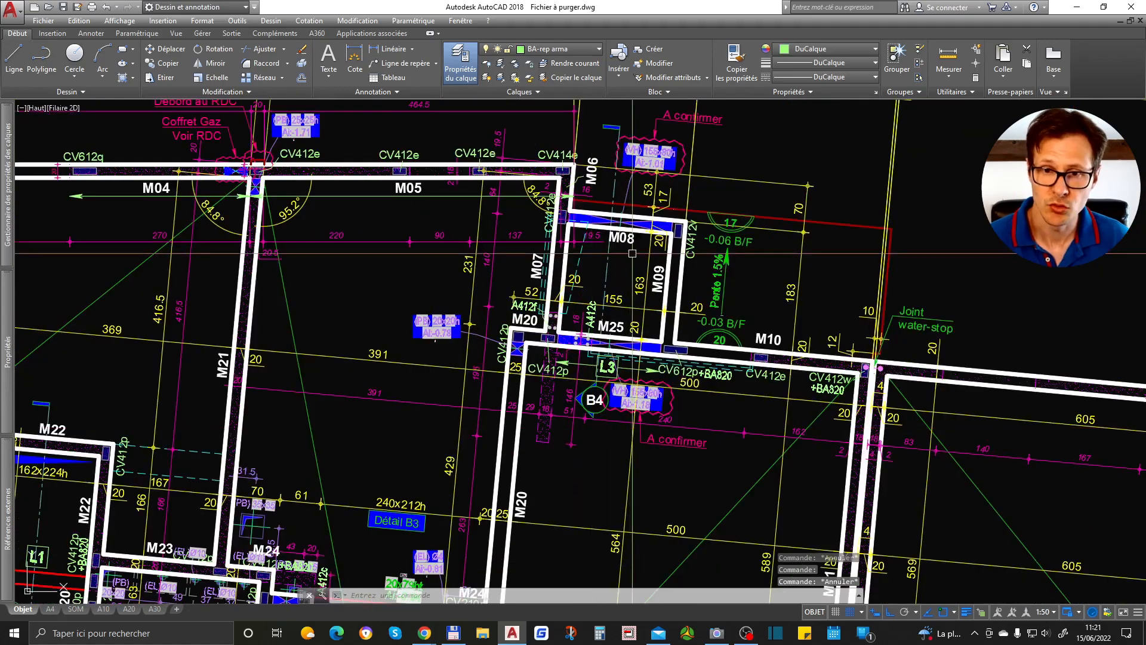
{"action": "mouse_move", "coordinate": [604, 362]}
{"action": "middle_mouse_down"}
{"action": "mouse_move", "coordinate": [582, 149]}
{"action": "mouse_move", "coordinate": [566, 201]}
{"action": "mouse_move", "coordinate": [561, 120]}
{"action": "middle_mouse_up"}
{"action": "mouse_move", "coordinate": [865, 374]}
{"action": "middle_mouse_down"}
{"action": "mouse_move", "coordinate": [513, 301]}
{"action": "mouse_move", "coordinate": [246, 355]}
{"action": "middle_mouse_up"}
{"action": "scroll", "coordinate": [523, 364], "scroll_direction": "down", "scroll_amount": 5}
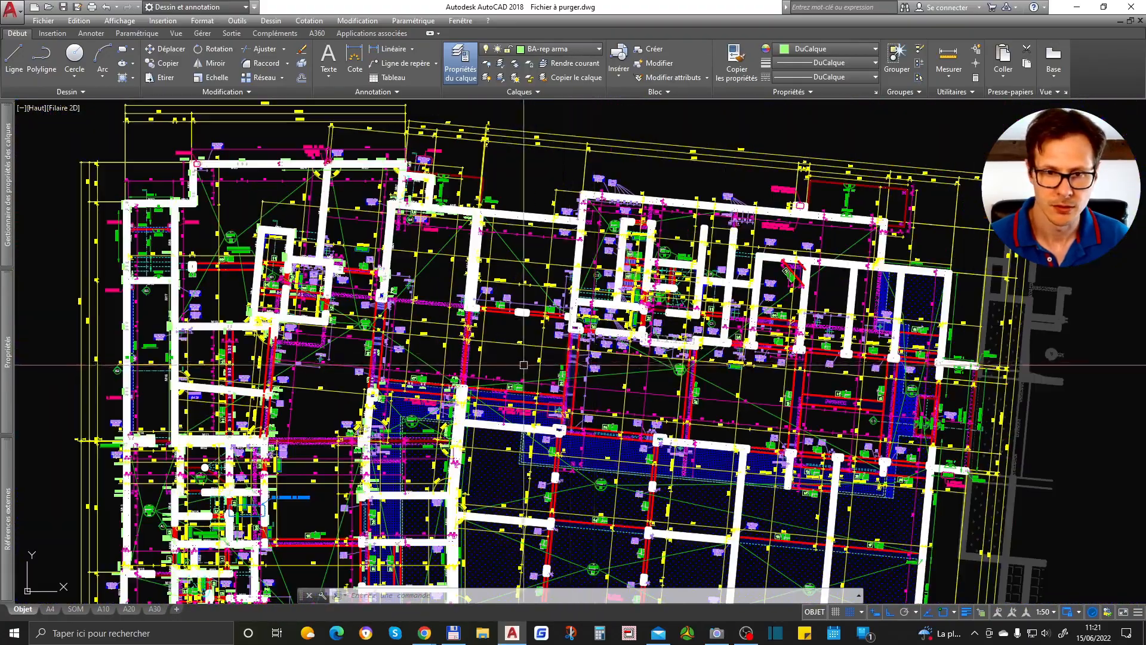
{"action": "scroll", "coordinate": [517, 363], "scroll_direction": "down", "scroll_amount": 5}
{"action": "middle_click_drag", "start_coordinate": [375, 392], "coordinate": [607, 366]}
{"action": "scroll", "coordinate": [494, 328], "scroll_direction": "up", "scroll_amount": 8}
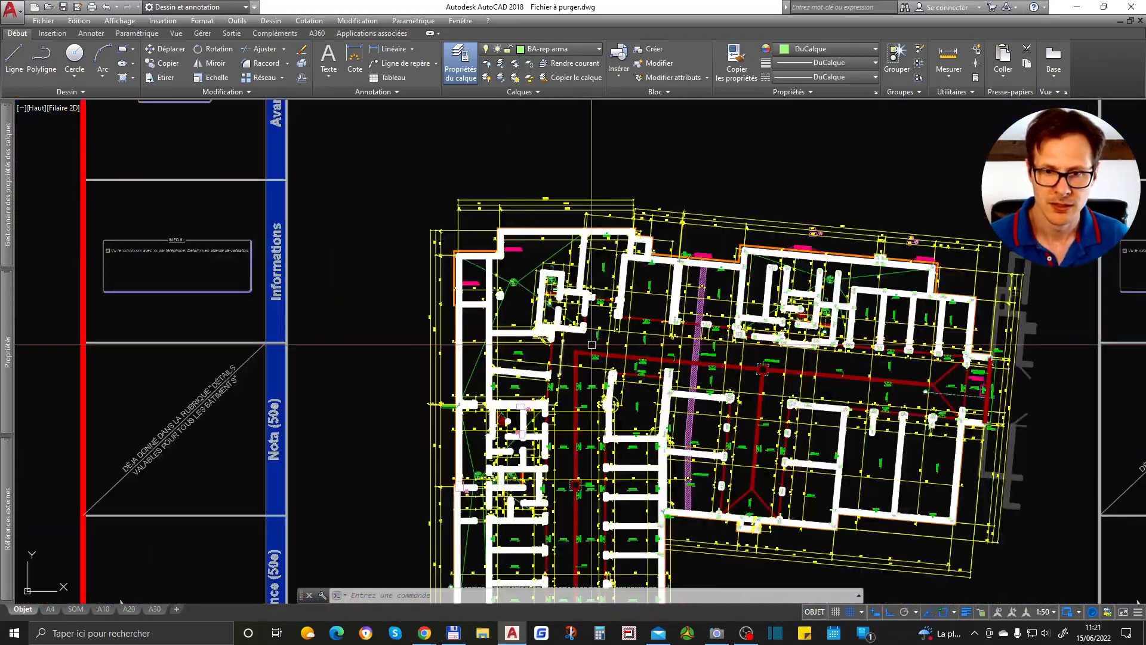
{"action": "scroll", "coordinate": [723, 340], "scroll_direction": "up", "scroll_amount": 8}
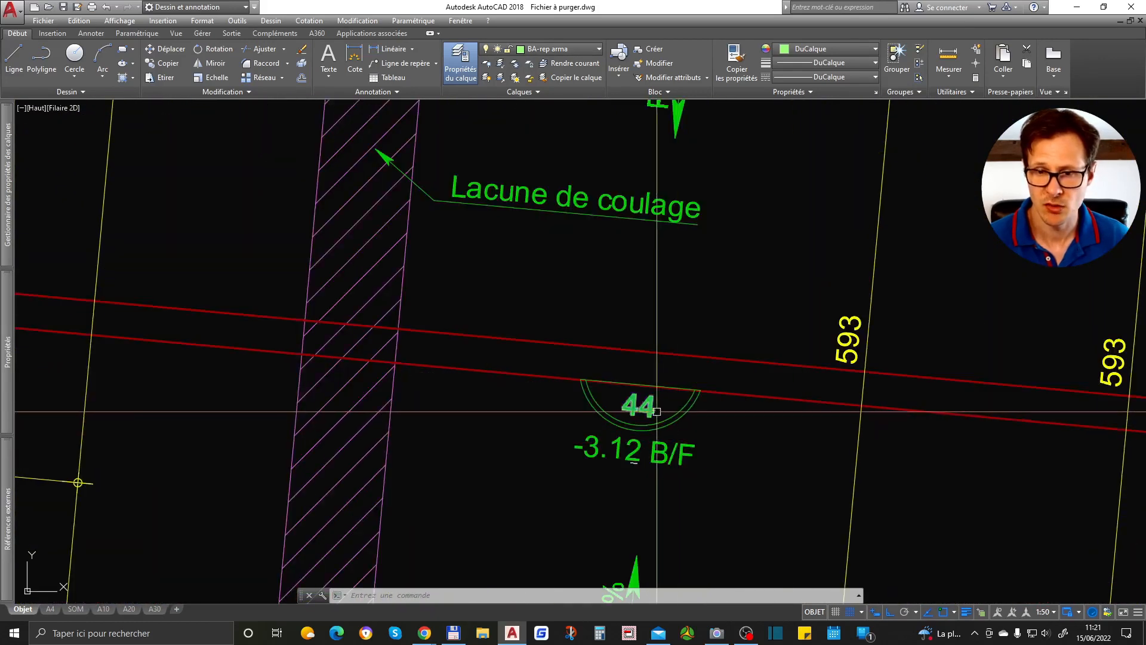
{"action": "left_click", "coordinate": [683, 429]}
{"action": "scroll", "coordinate": [683, 429], "scroll_direction": "up", "scroll_amount": 5}
{"action": "scroll", "coordinate": [620, 339], "scroll_direction": "down", "scroll_amount": 3}
{"action": "key", "text": "Escape"}
{"action": "left_click", "coordinate": [586, 385]}
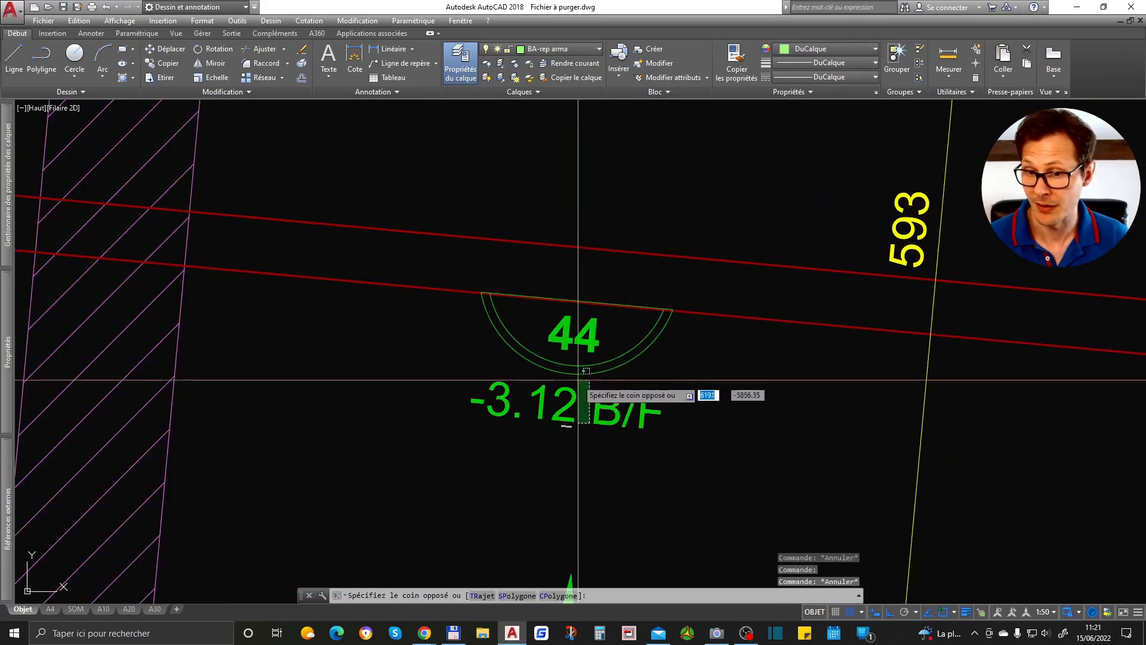
{"action": "left_click", "coordinate": [588, 381]}
{"action": "left_click", "coordinate": [609, 401]}
{"action": "key", "text": "Escape"}
{"action": "left_click", "coordinate": [633, 353]}
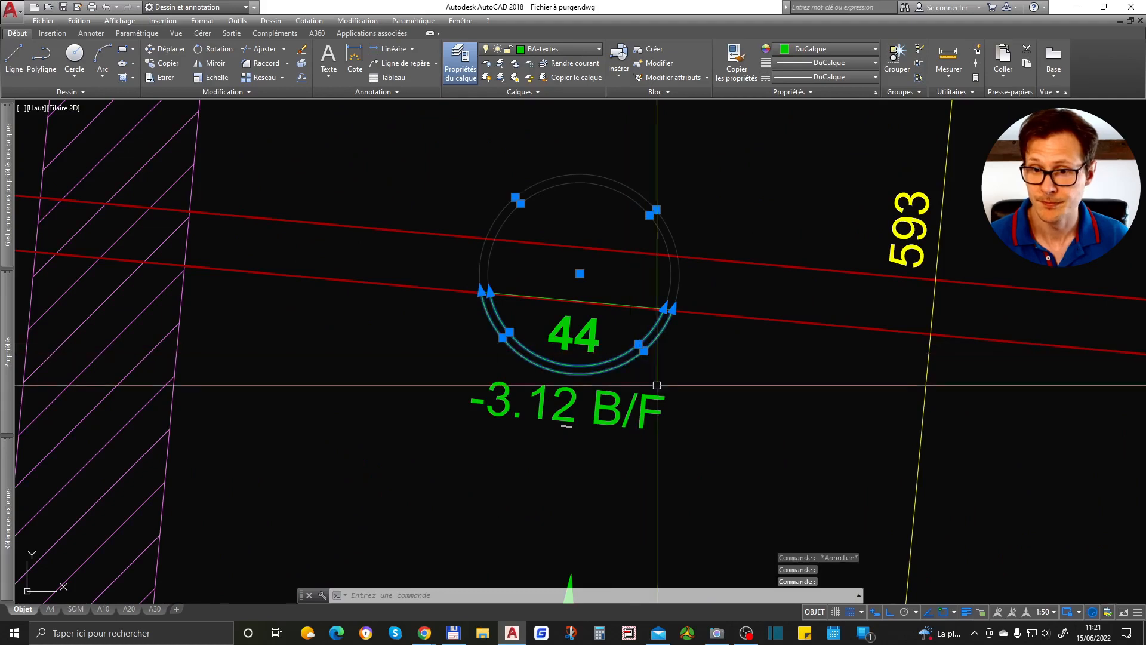
{"action": "key", "text": "Escape"}
{"action": "key", "text": "Escape"}
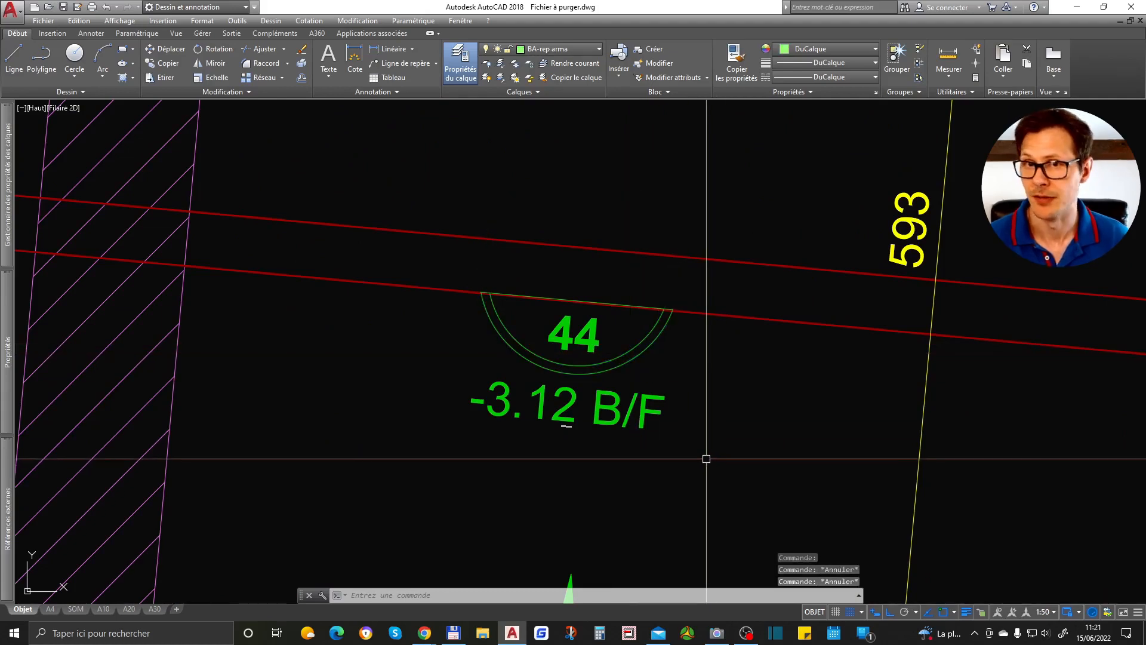
- Select the 44 text of the exploded thickness symbol, open it for editing, and leave the text editor
{"action": "left_click", "coordinate": [599, 328]}
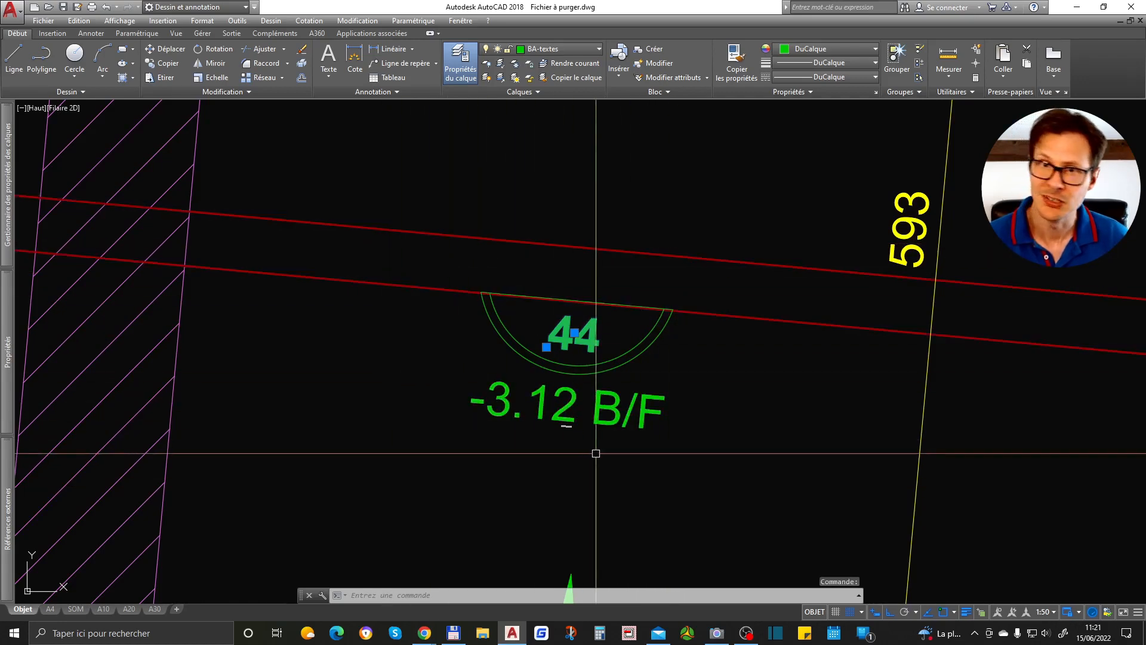
{"action": "key", "text": "Escape"}
{"action": "key", "text": "Escape"}
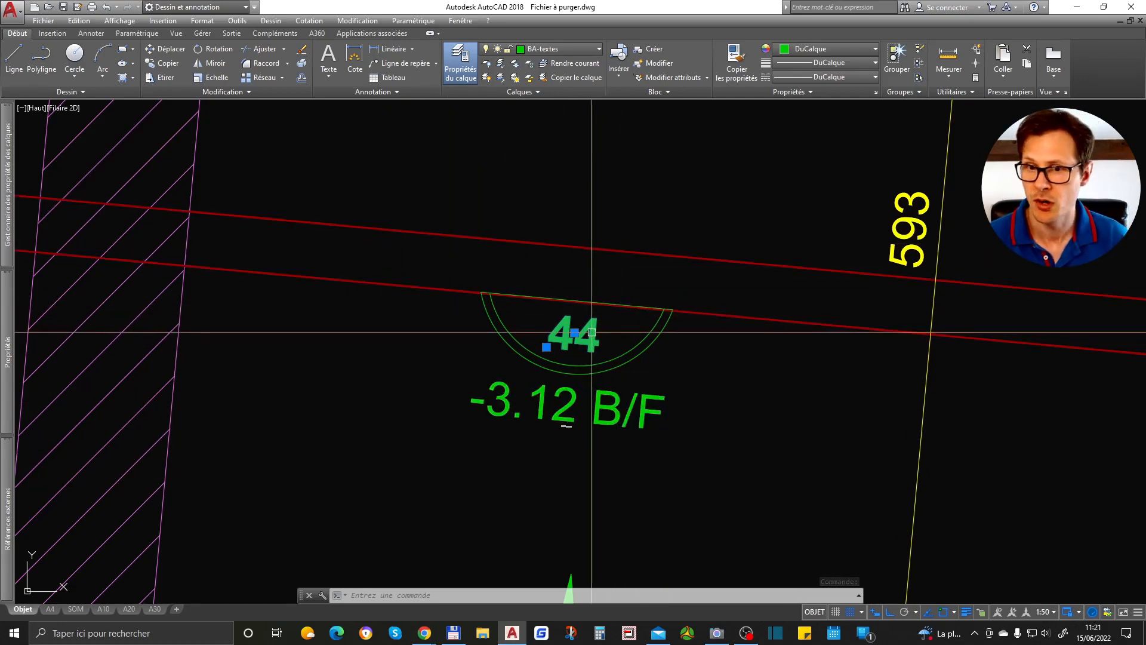
{"action": "double_click", "coordinate": [591, 332]}
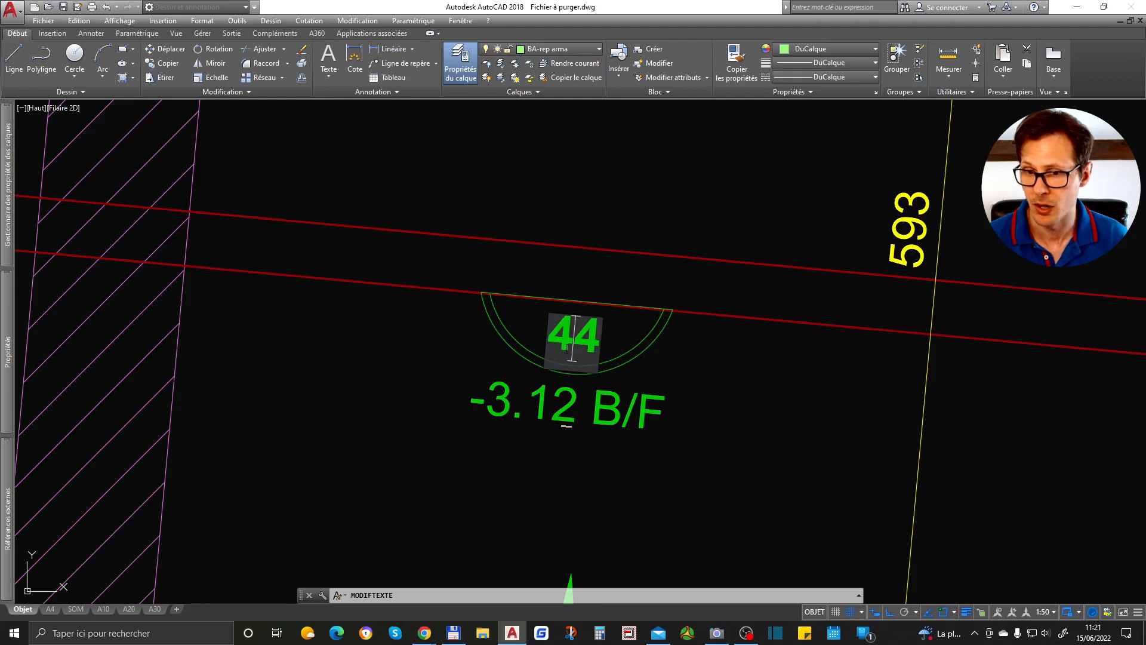
{"action": "left_click", "coordinate": [686, 382]}
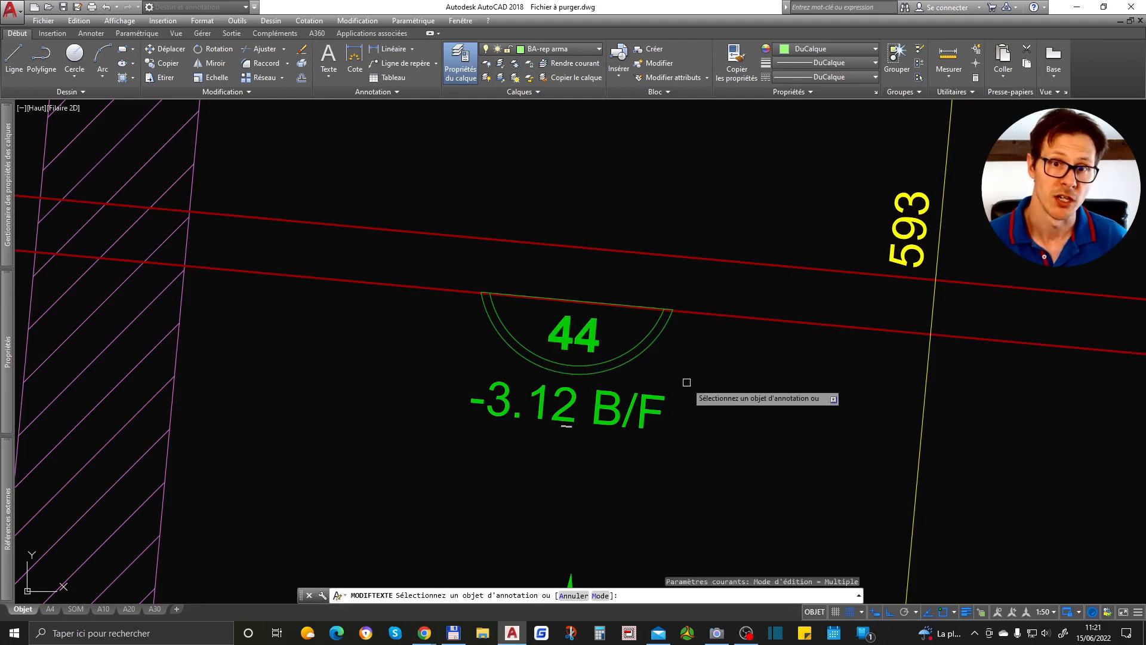
{"action": "key", "text": "Escape"}
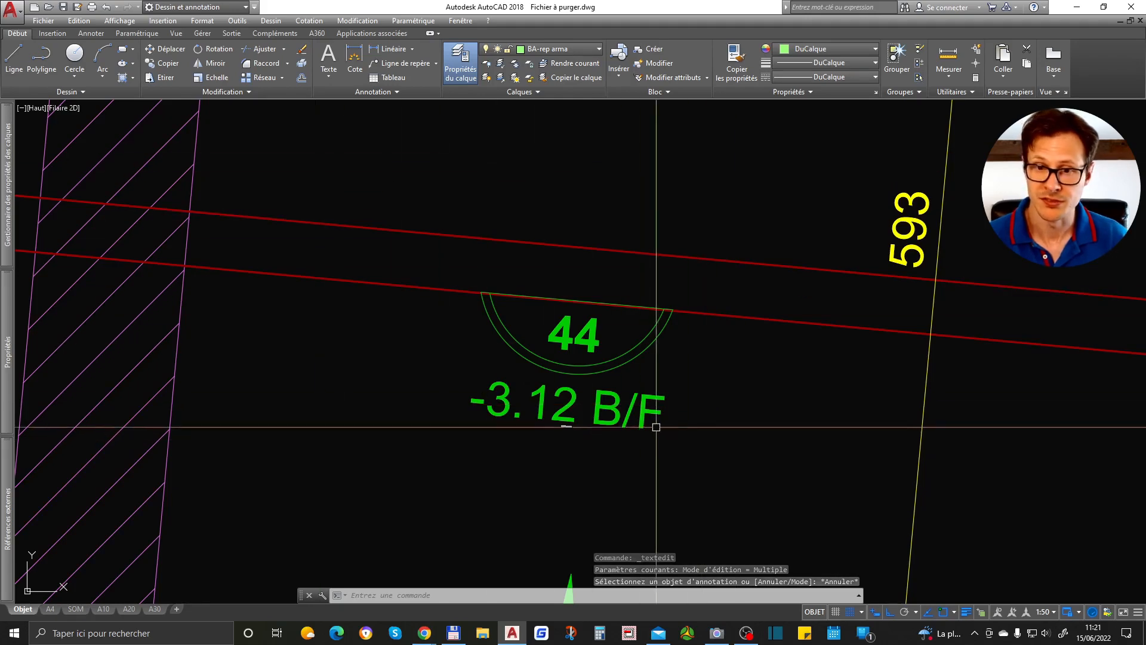
- Purge all unused items from the drawing in one pass, leaving nested-item purging off
{"action": "scroll", "coordinate": [660, 419], "scroll_direction": "down", "scroll_amount": 8}
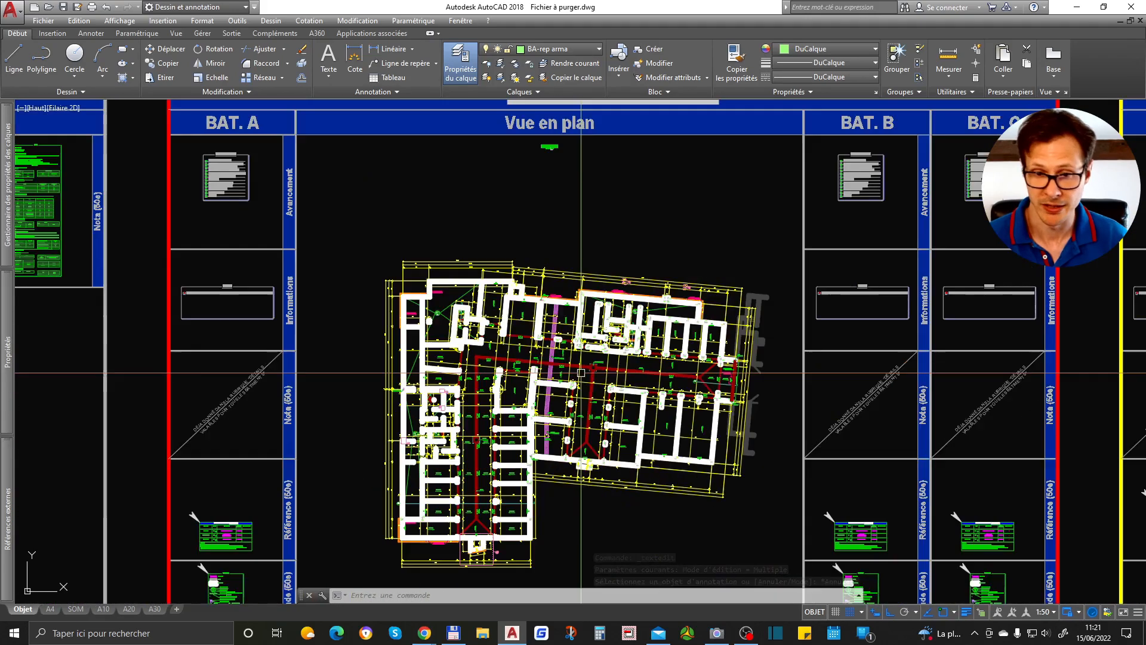
{"action": "key", "text": "Escape"}
{"action": "type", "text": "purger"}
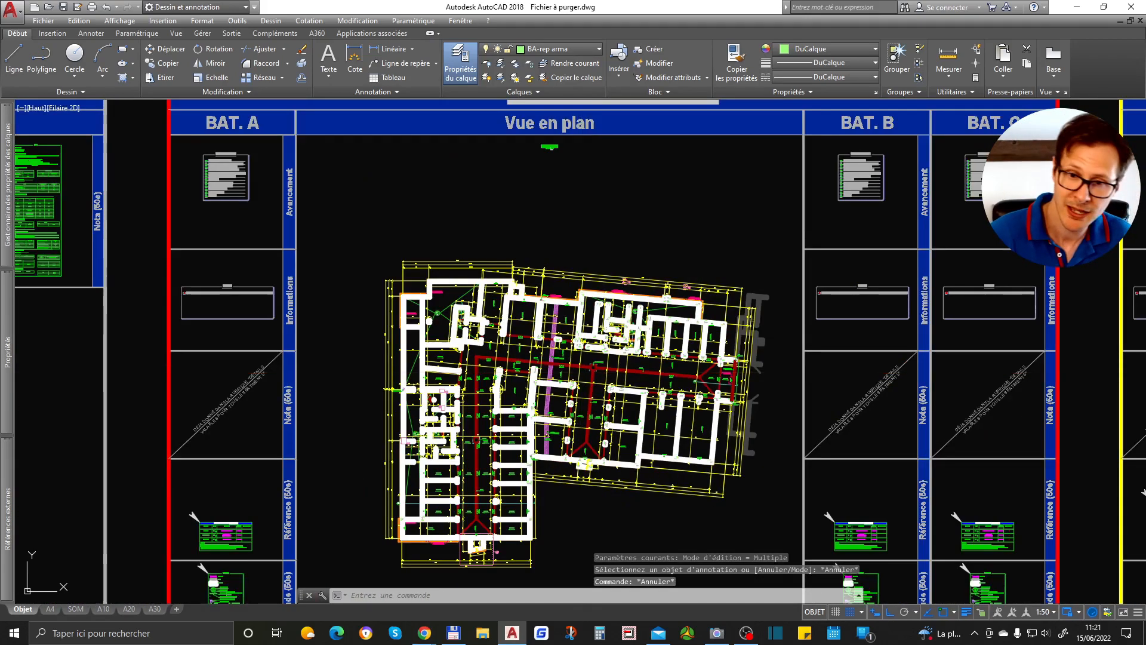
{"action": "key", "text": "Return"}
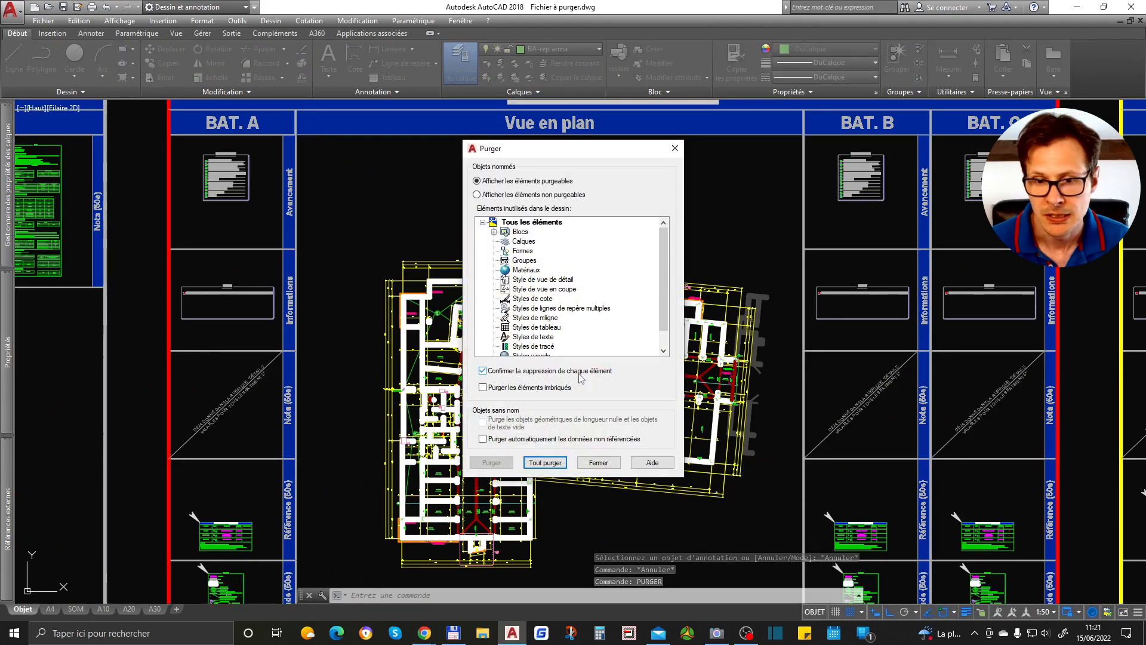
{"action": "left_click", "coordinate": [544, 462]}
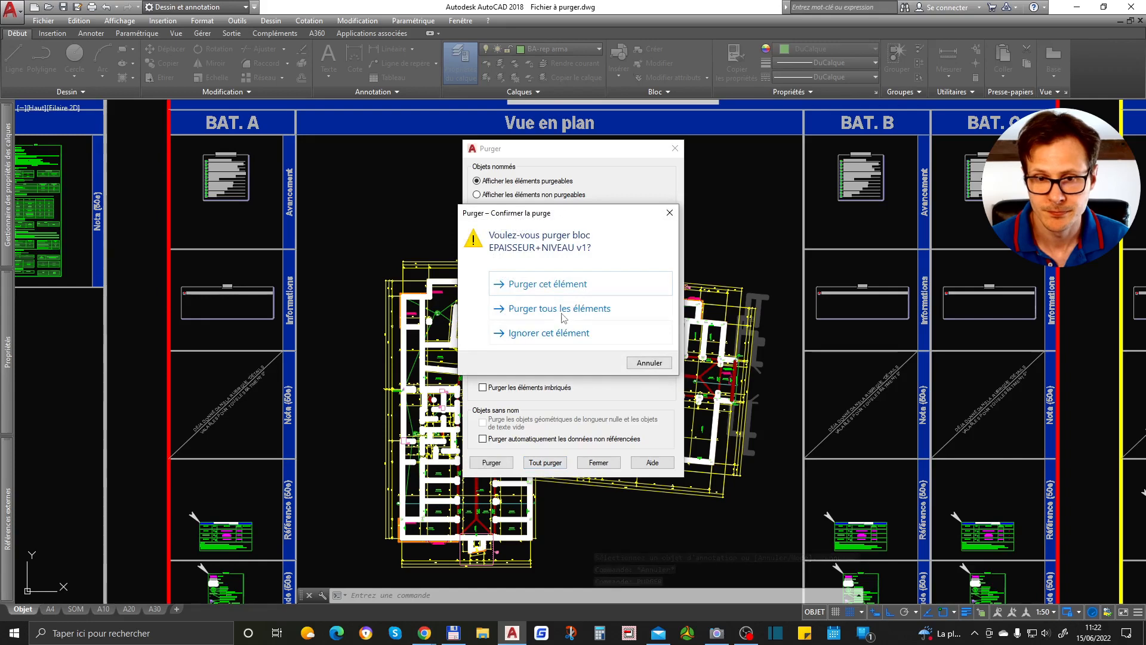
{"action": "left_click", "coordinate": [562, 309]}
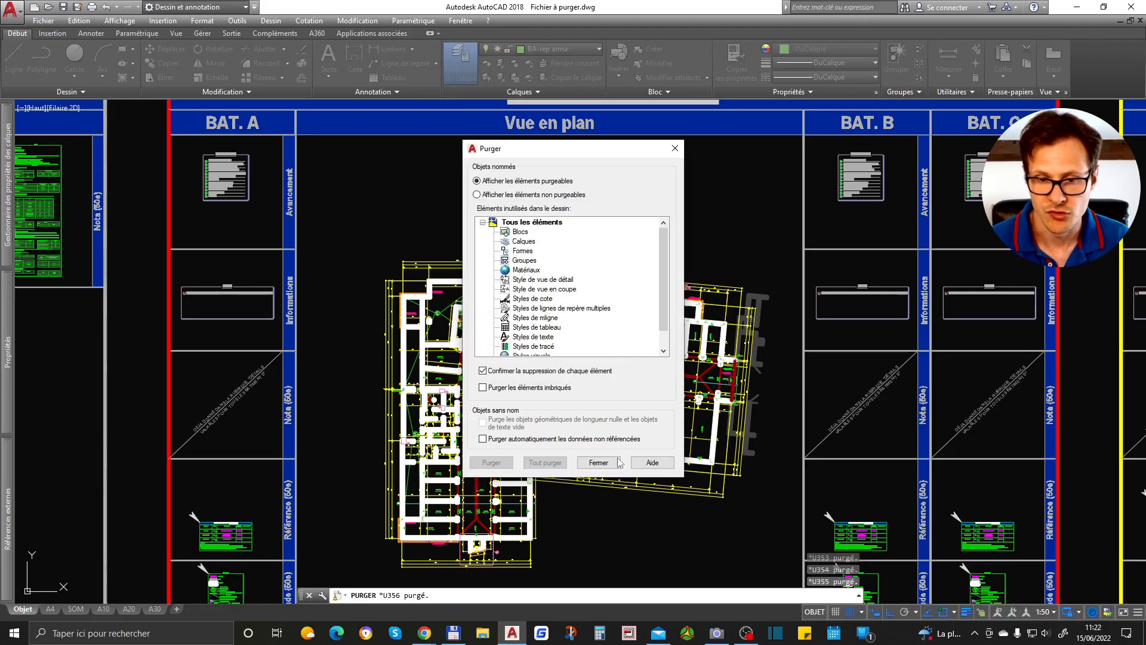
{"action": "left_click", "coordinate": [599, 465]}
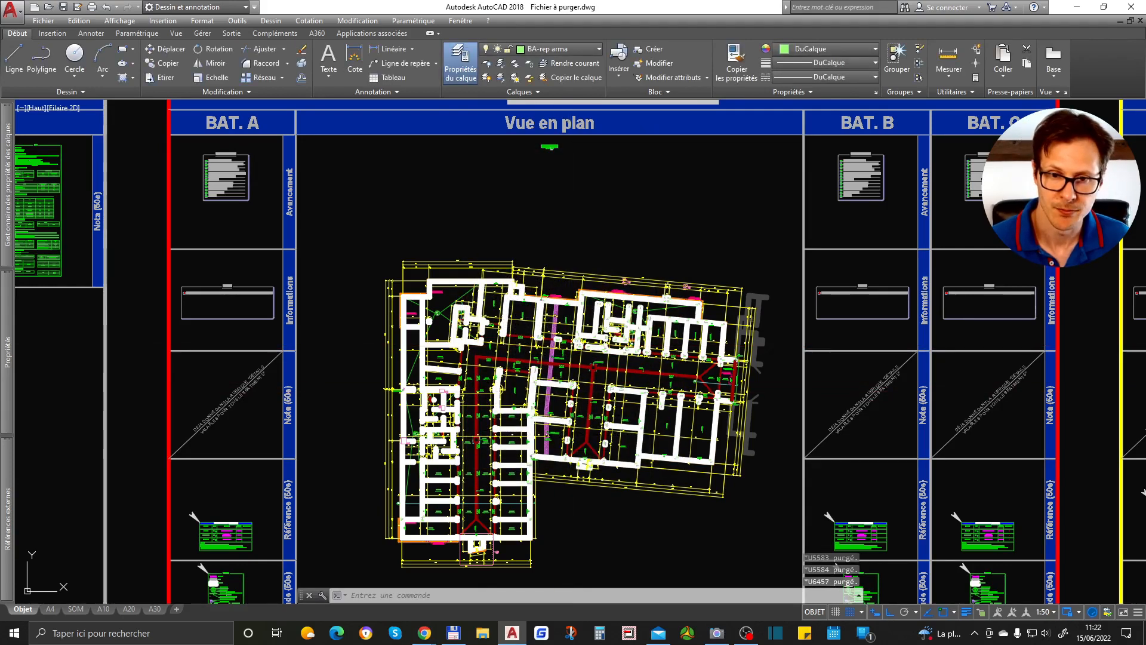
- Save the drawing and check the size of "Fichier à purger.dwg" in Total Commander
{"action": "key", "text": "ctrl+s"}
{"action": "left_click", "coordinate": [455, 631]}
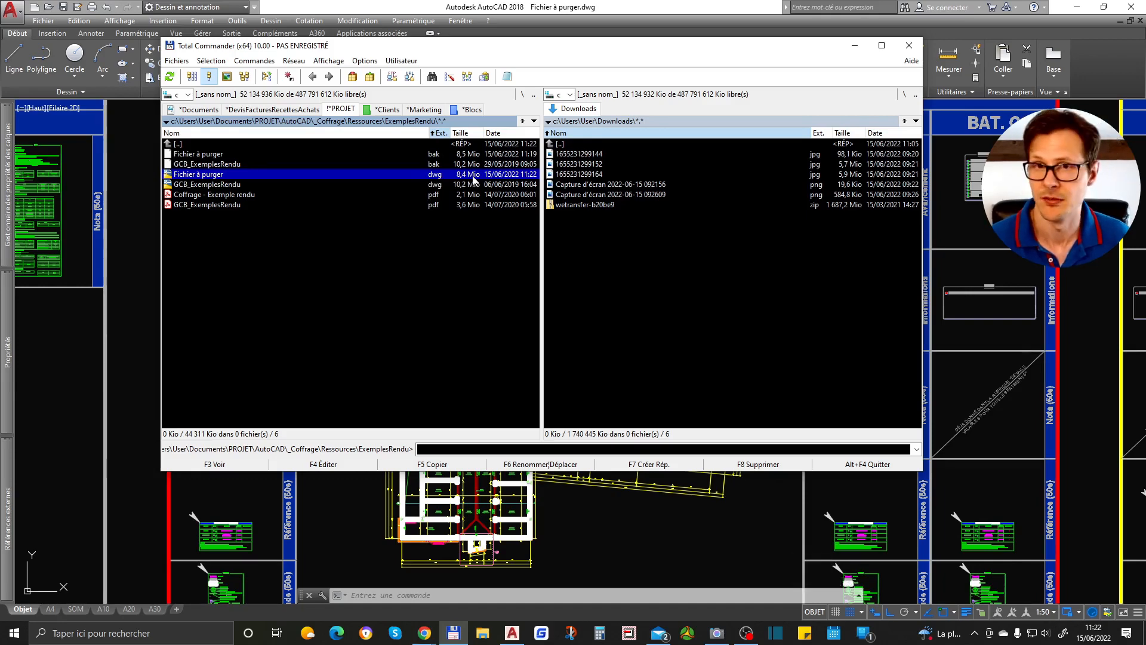
{"action": "left_click", "coordinate": [909, 45]}
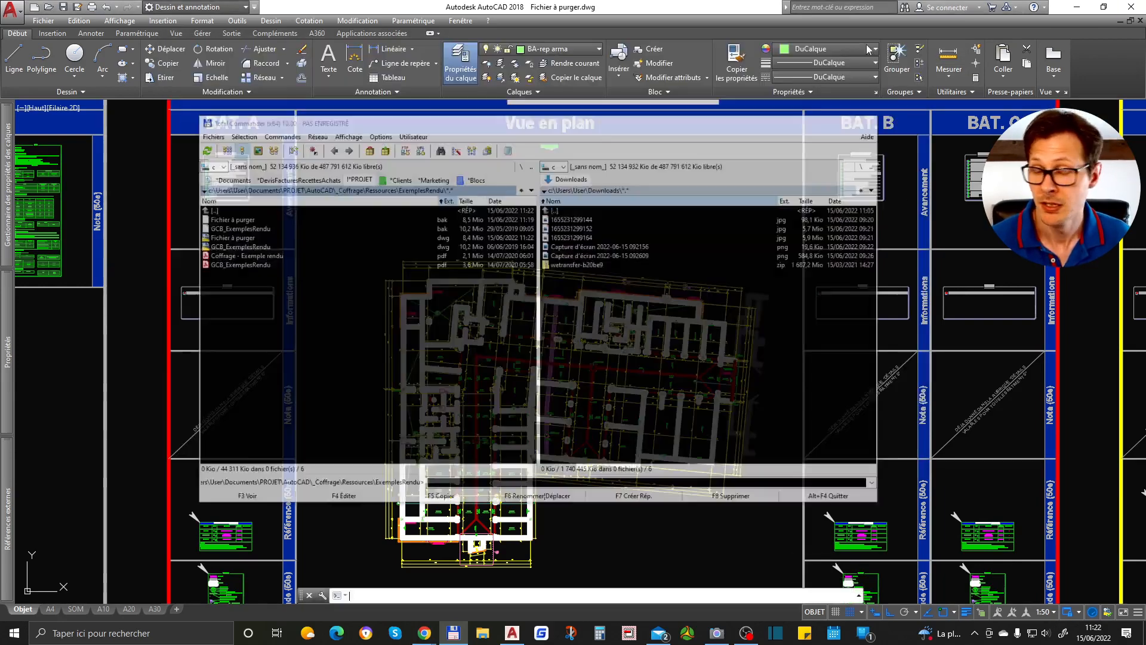
- Select all blocks similar to the slope arrow beside the hatched "Lacune de coulage" strip and explode them with BURST
{"action": "mouse_move", "coordinate": [563, 342]}
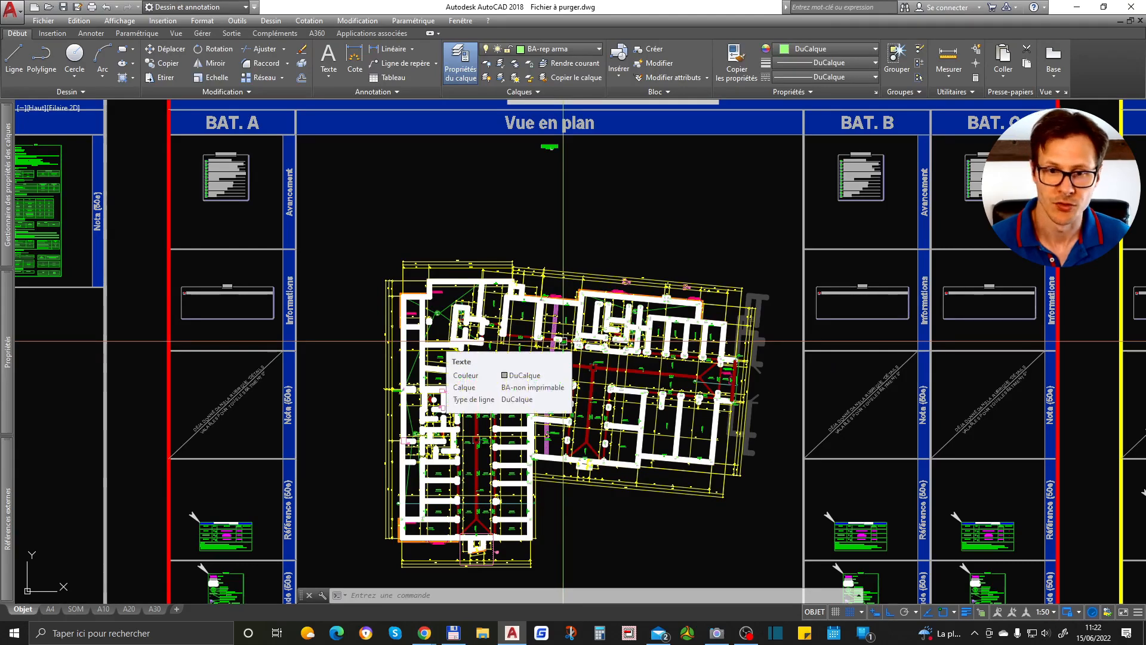
{"action": "scroll", "coordinate": [563, 341], "scroll_direction": "up", "scroll_amount": 5}
{"action": "left_click", "coordinate": [577, 269]}
{"action": "right_click", "coordinate": [577, 270]}
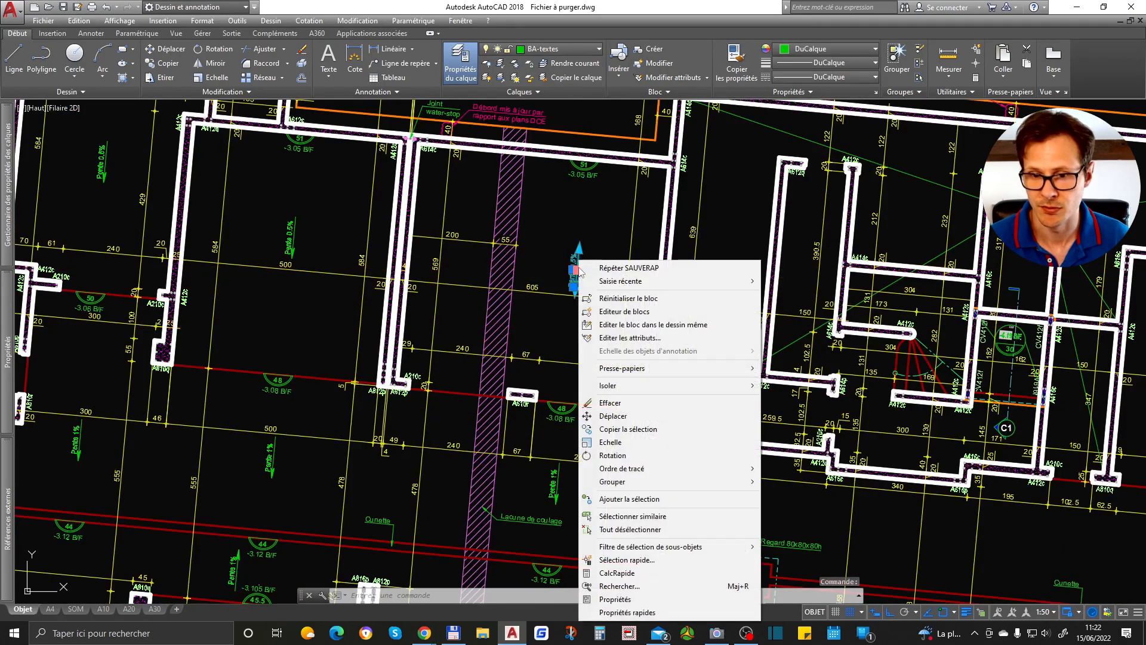
{"action": "left_click", "coordinate": [652, 522]}
{"action": "scroll", "coordinate": [499, 344], "scroll_direction": "down", "scroll_amount": 10}
{"action": "type", "text": "burst"}
{"action": "key", "text": "Return"}
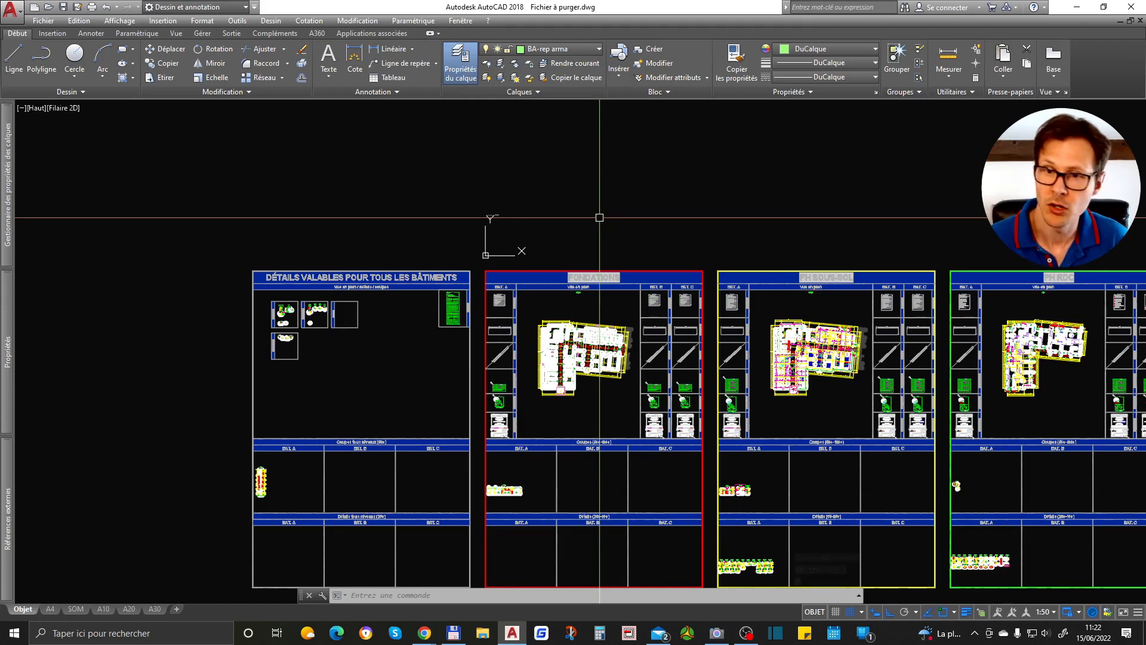
- Save the drawing and package it with ETRANSMIT, using the Standard configuration, as "Fichier à purger - Standard.zip" in the ExemplesRendu folder
{"action": "key", "text": "ctrl+s"}
{"action": "type", "text": "etranmit"}
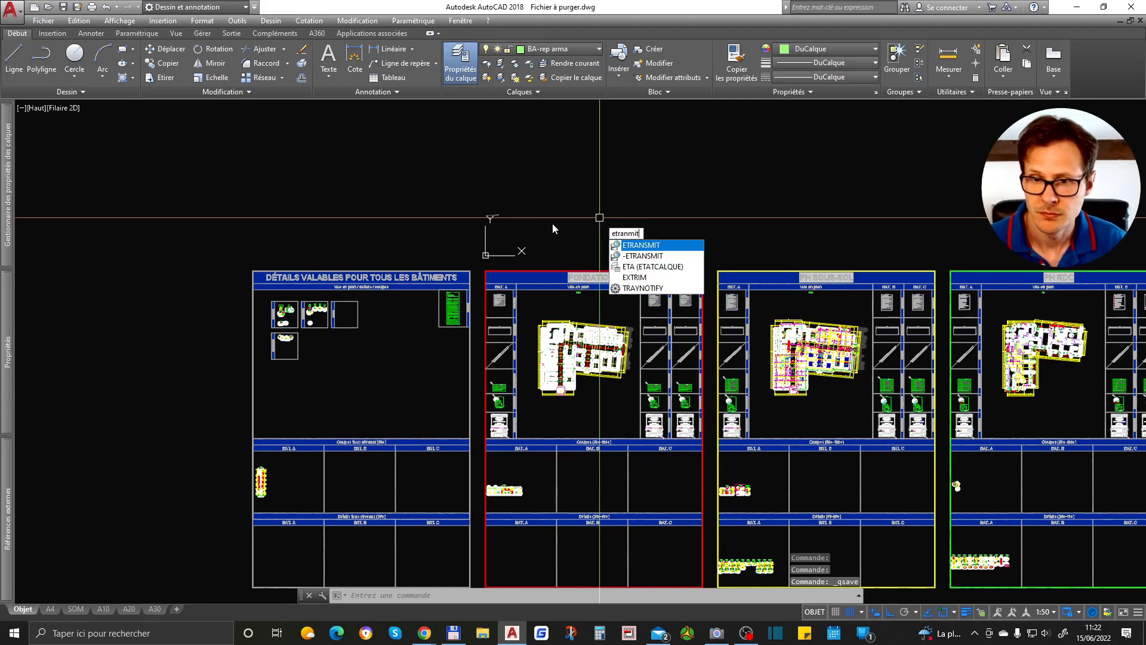
{"action": "left_click", "coordinate": [637, 245]}
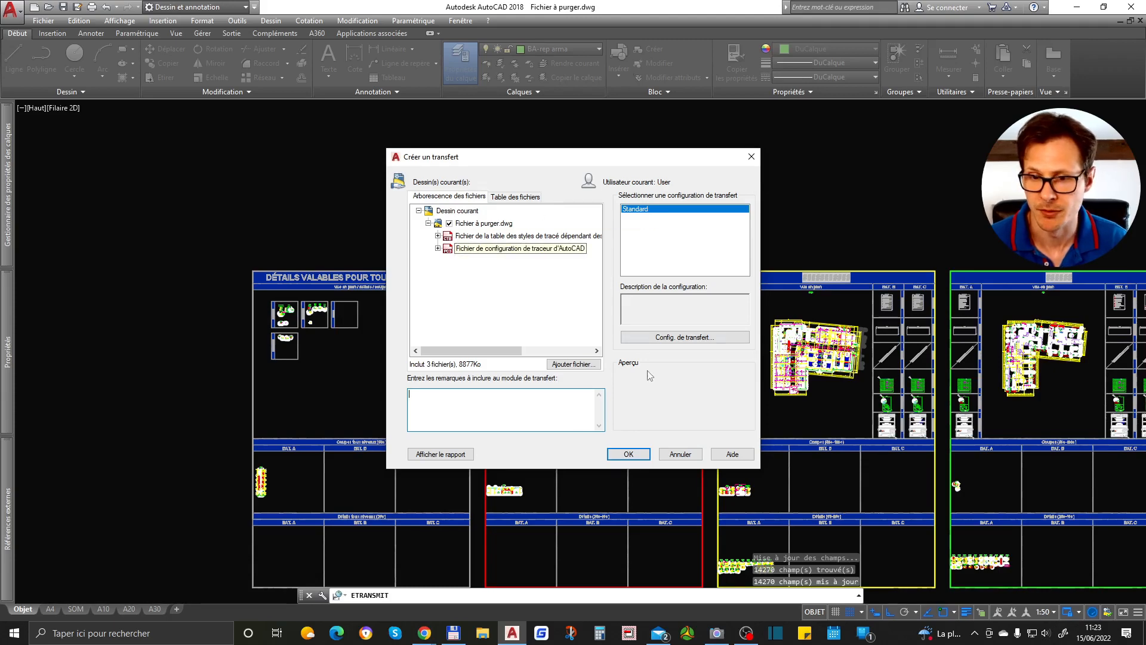
{"action": "left_click", "coordinate": [628, 454]}
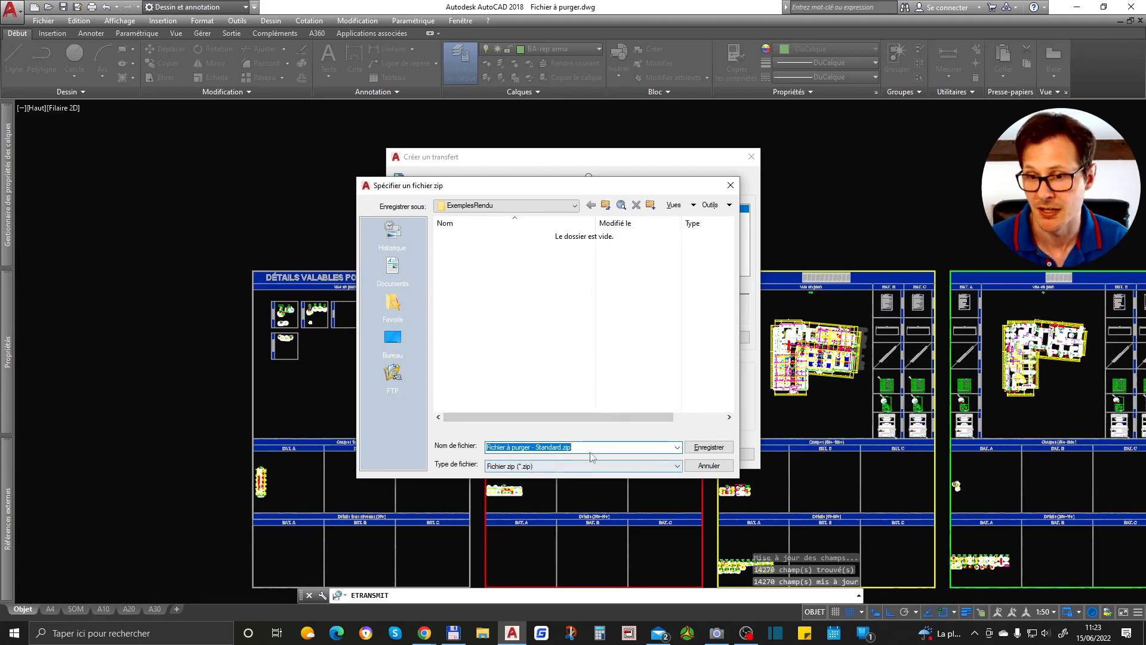
{"action": "left_click", "coordinate": [708, 448]}
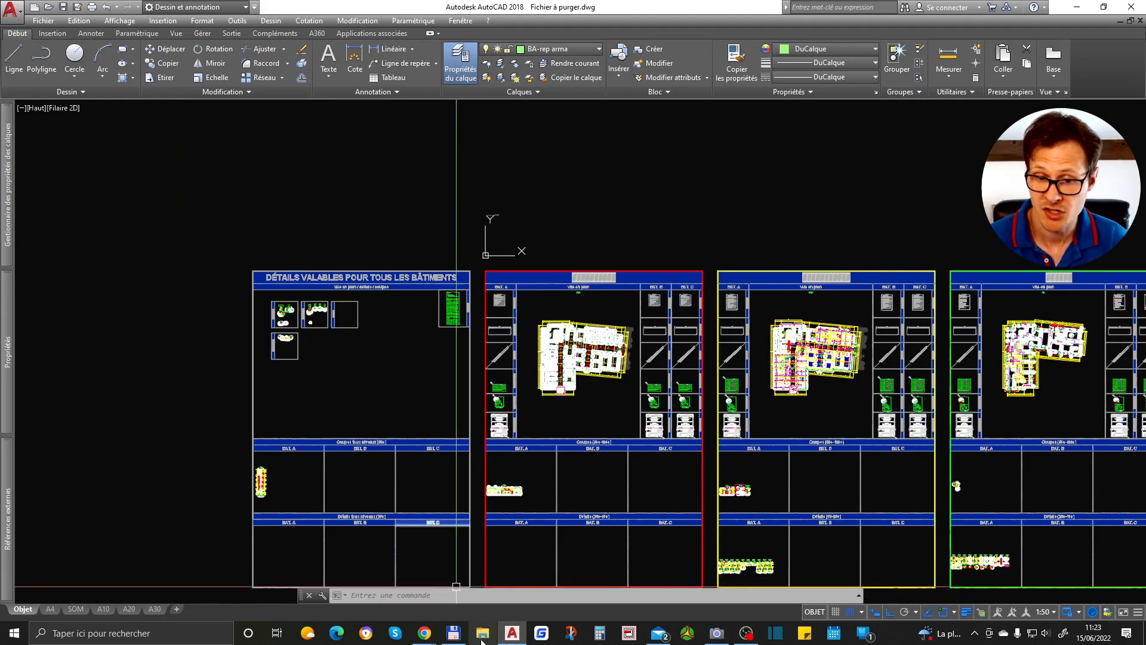
- In Total Commander, examine the contents of "Fichier à purger - Standard.zip" and its PlotCfgs folder, and return to the ExemplesRendu folder
{"action": "left_click", "coordinate": [453, 633]}
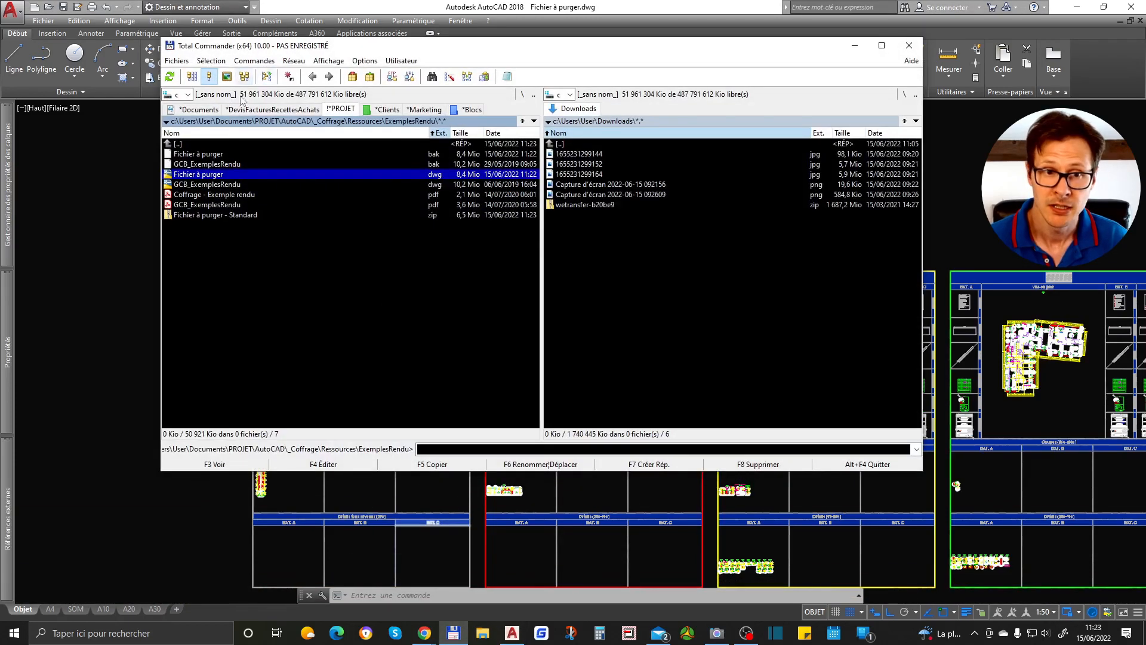
{"action": "left_click", "coordinate": [202, 215]}
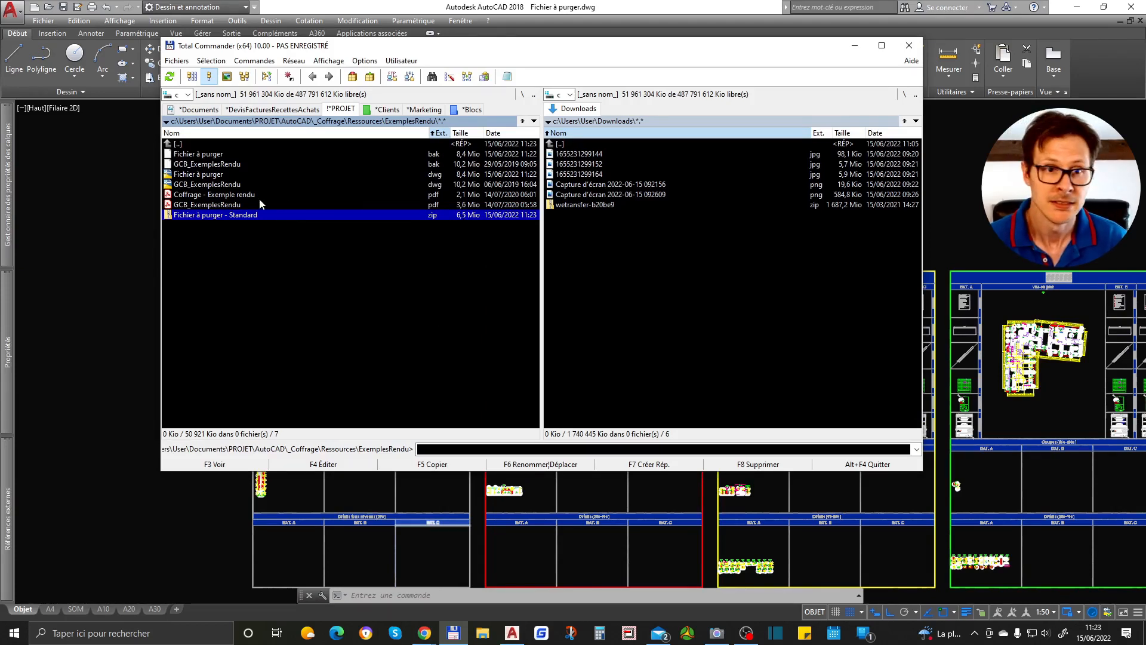
{"action": "double_click", "coordinate": [234, 215]}
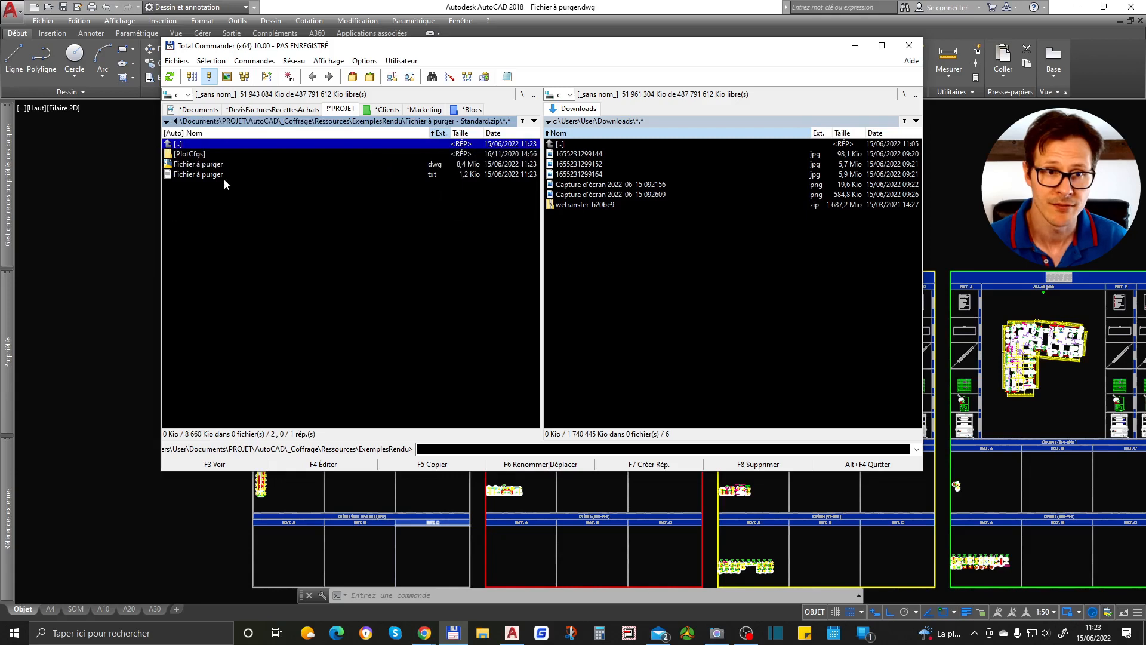
{"action": "double_click", "coordinate": [197, 155]}
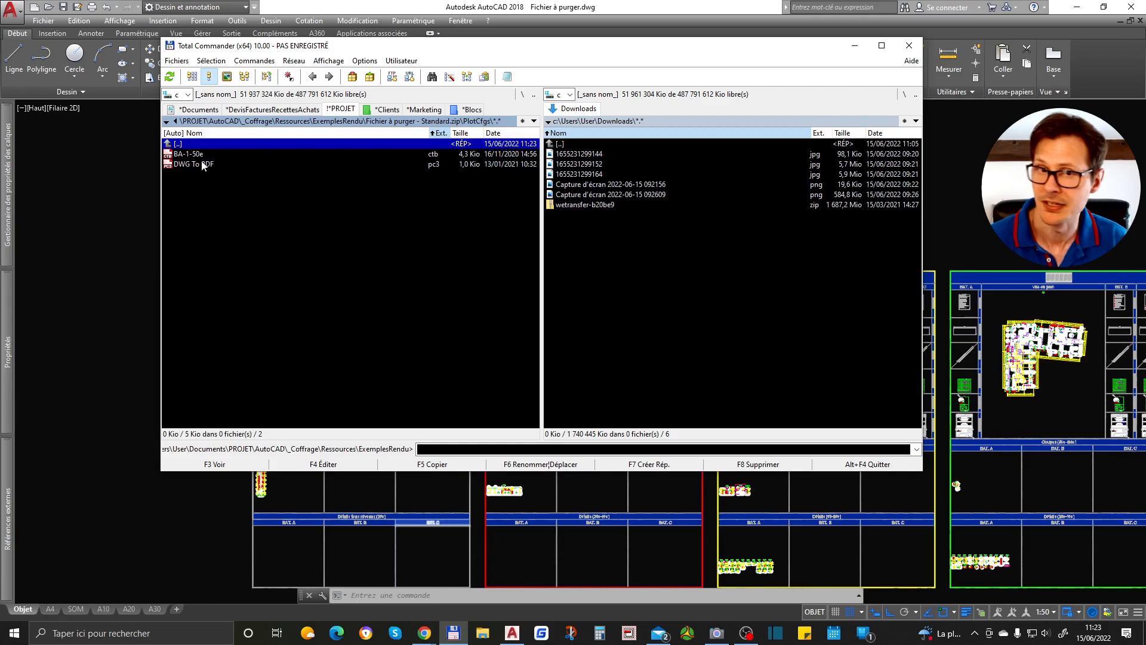
{"action": "left_click", "coordinate": [532, 95]}
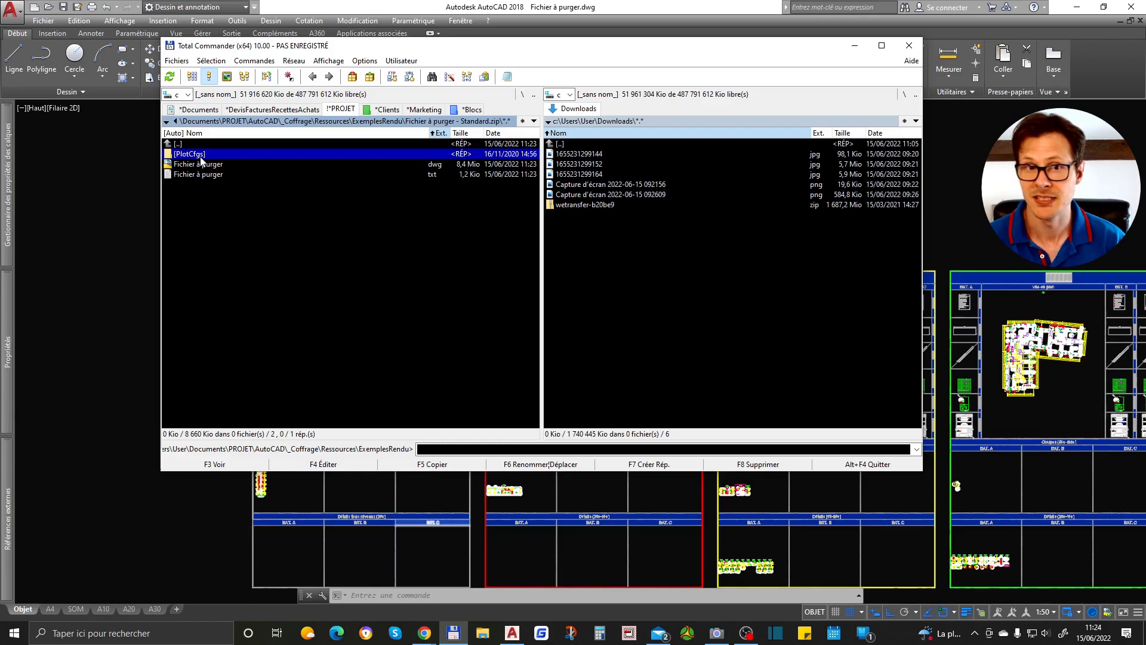
{"action": "left_click", "coordinate": [534, 94]}
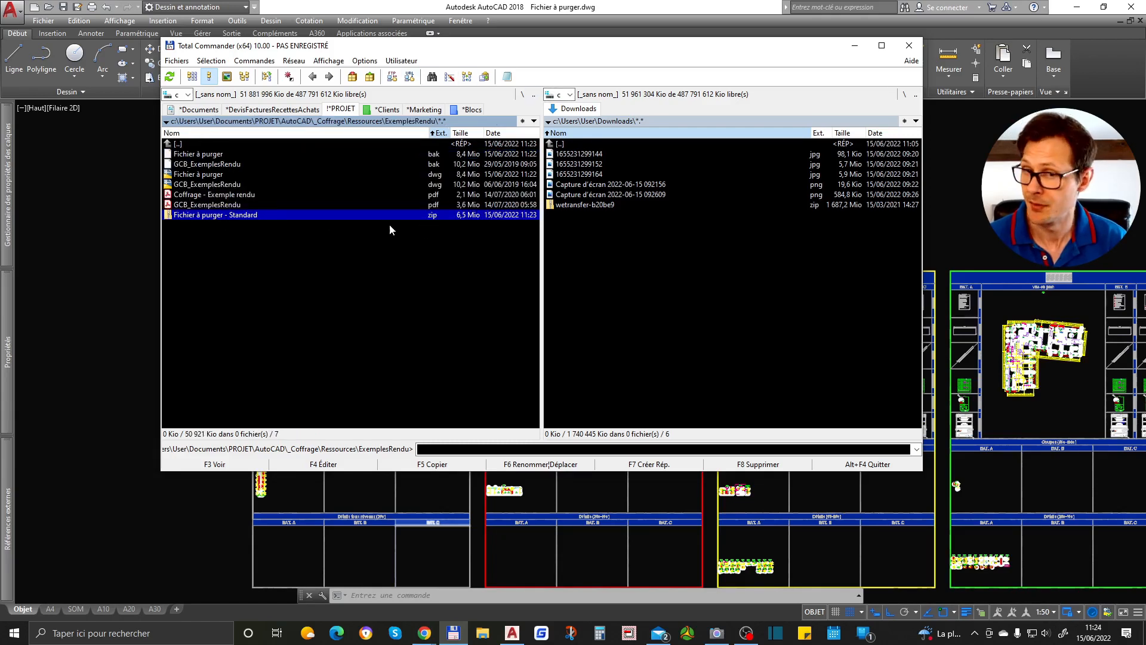